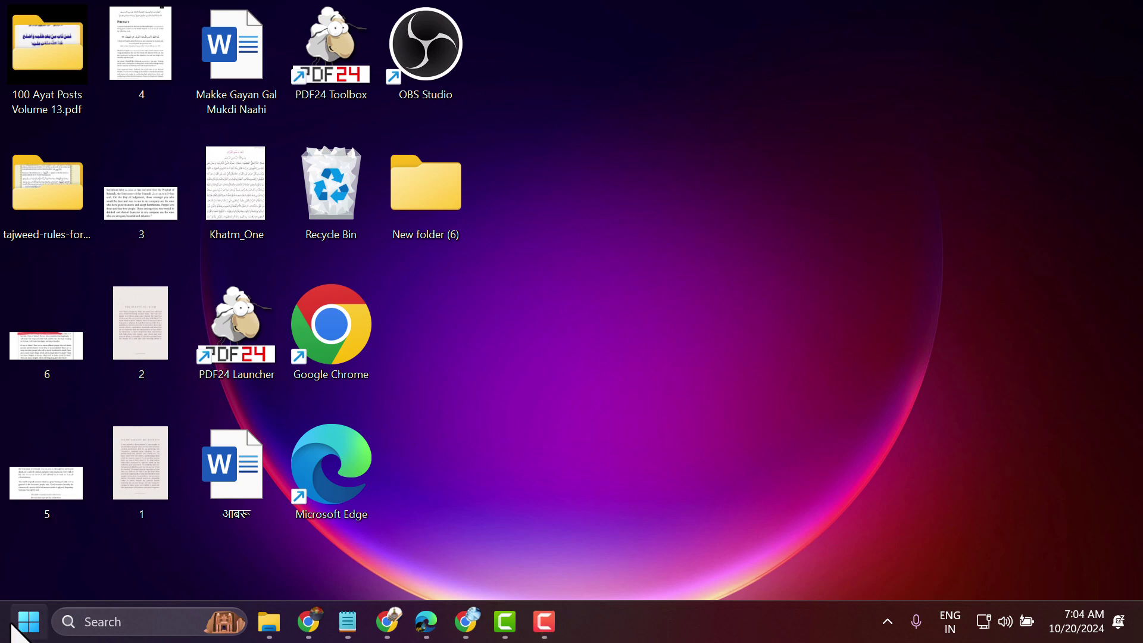
Step: Launch Adobe Illustrator 2024 from the Start menu and cancel the crash-recovery notice
{"action": "left_click", "coordinate": [28, 622]}
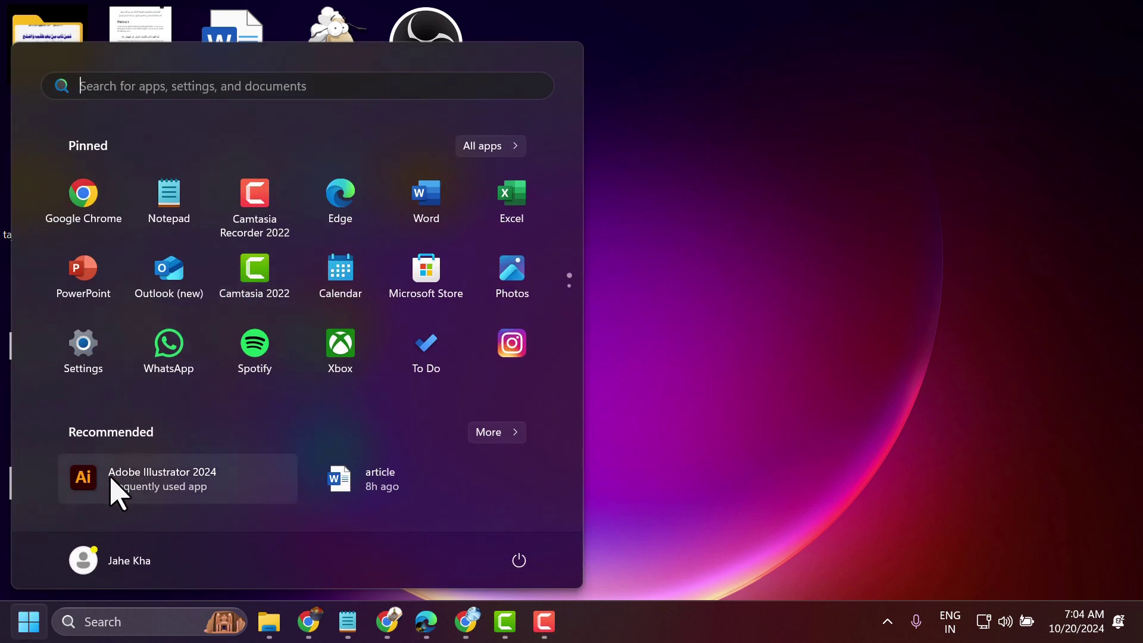
{"action": "left_click", "coordinate": [110, 478]}
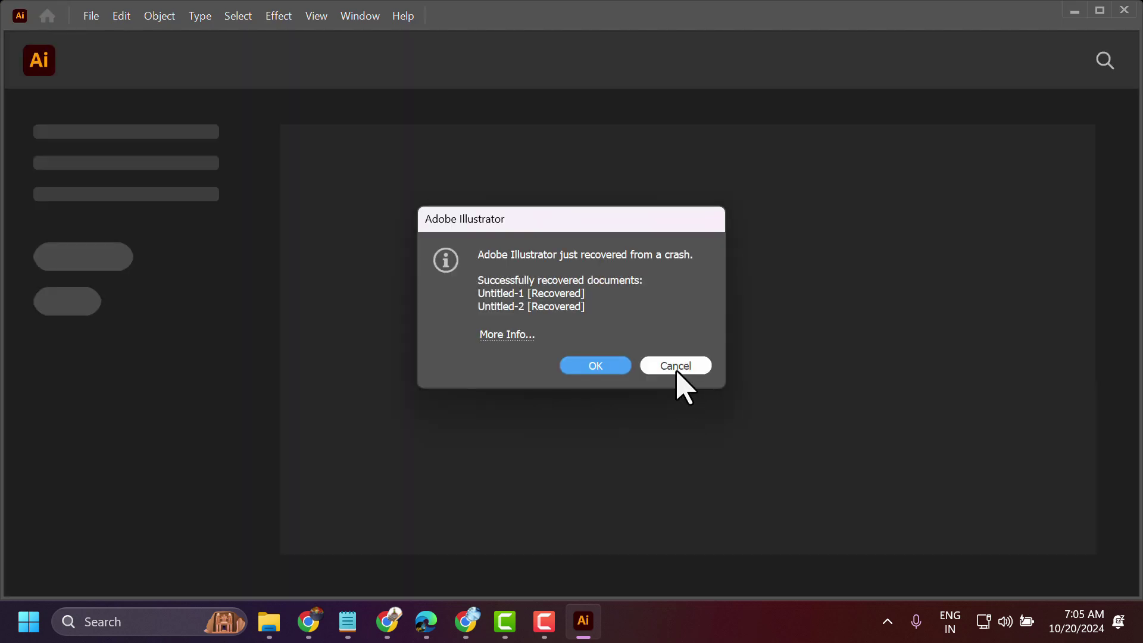
{"action": "left_click", "coordinate": [675, 365]}
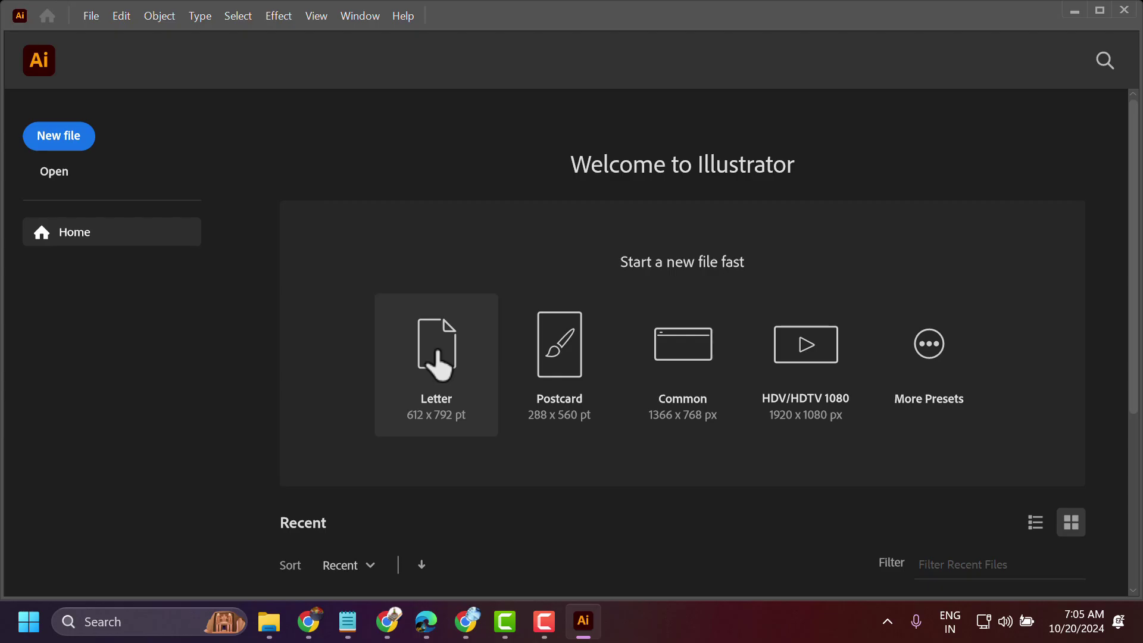
Step: Create a Letter document and widen its artboard leftward into landscape
{"action": "left_click", "coordinate": [438, 355]}
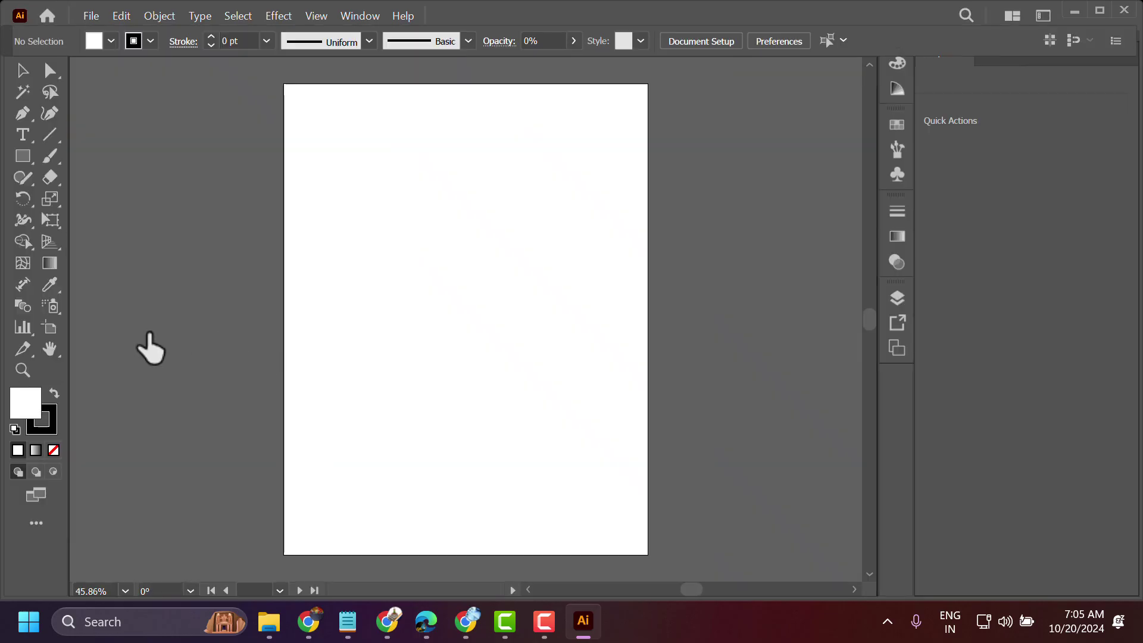
{"action": "left_click", "coordinate": [51, 328]}
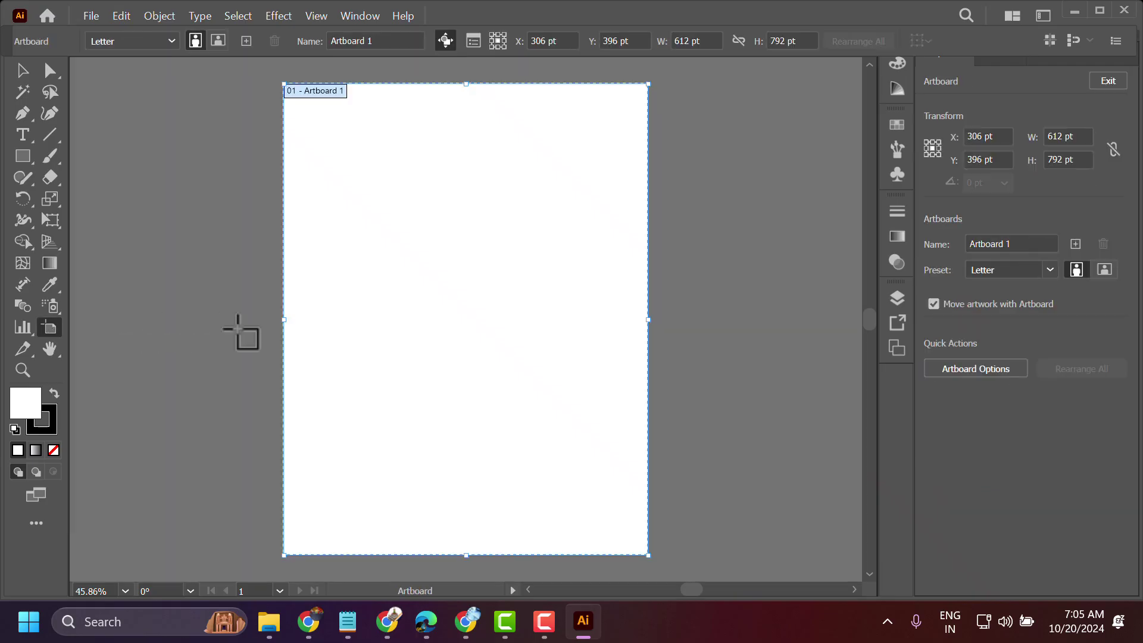
{"action": "mouse_move", "coordinate": [284, 322]}
{"action": "left_mouse_down"}
{"action": "mouse_move", "coordinate": [69, 357]}
{"action": "mouse_move", "coordinate": [106, 351]}
{"action": "left_mouse_up"}
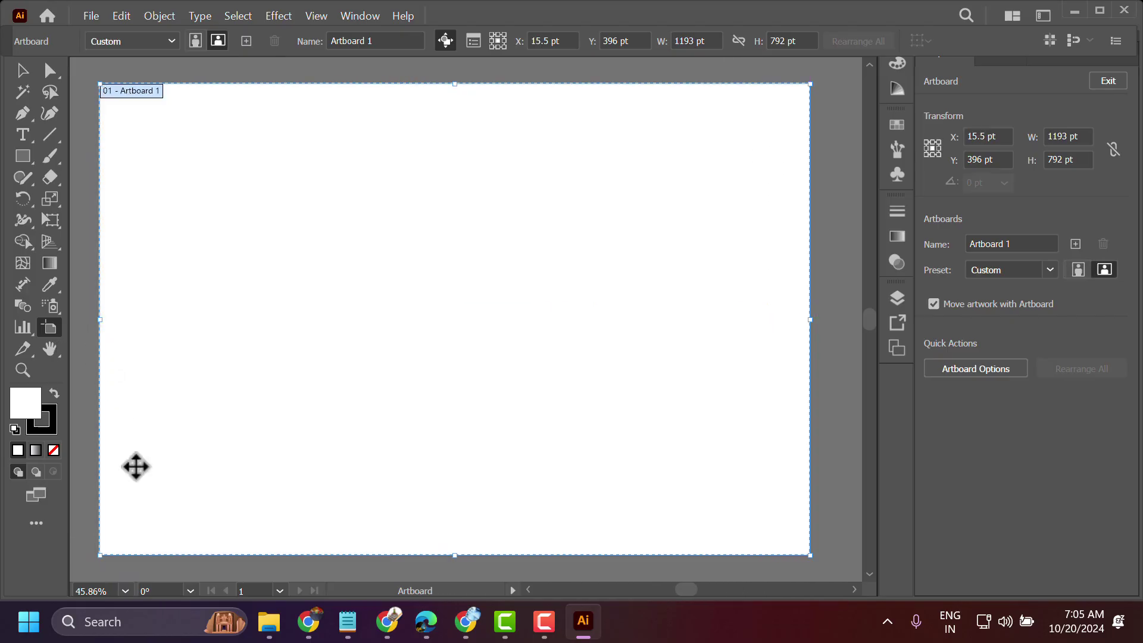
{"action": "left_click", "coordinate": [23, 71]}
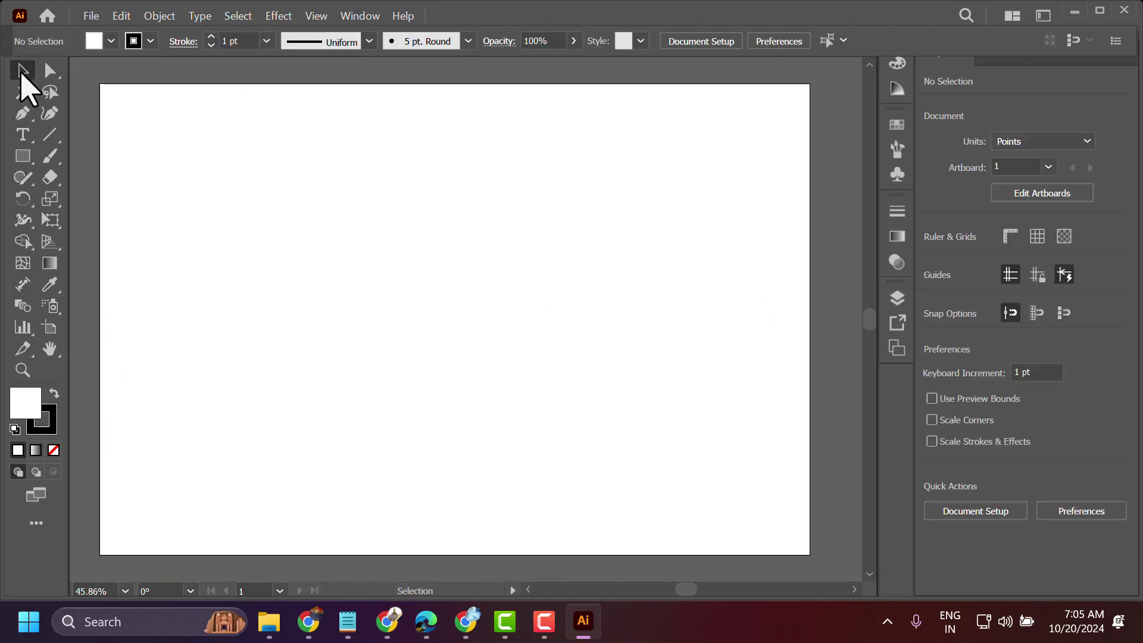
Step: Draw a 332 pt circle, Alt-drag a copy downward, and select both circles
{"action": "left_click", "coordinate": [31, 167]}
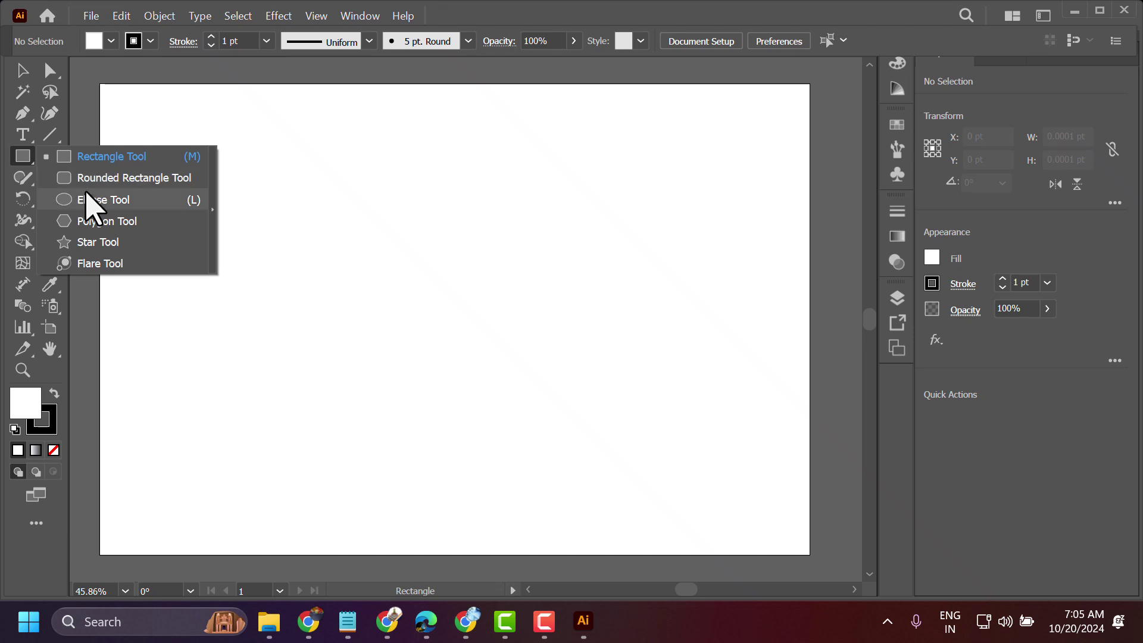
{"action": "left_click", "coordinate": [95, 200]}
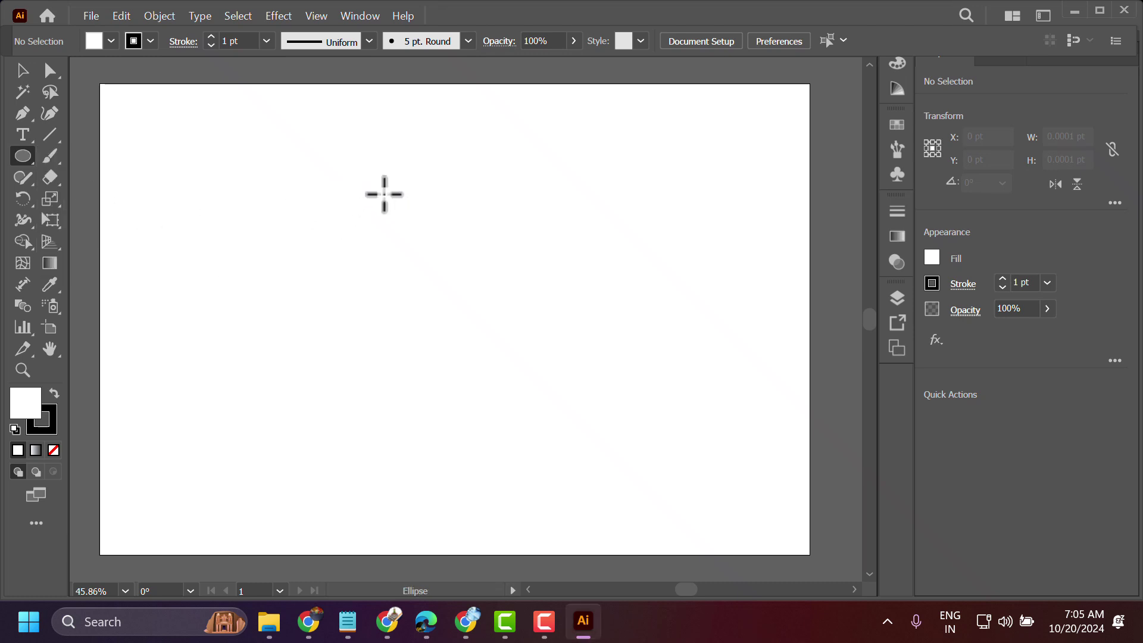
{"action": "left_click_drag", "start_coordinate": [384, 194], "coordinate": [552, 391]}
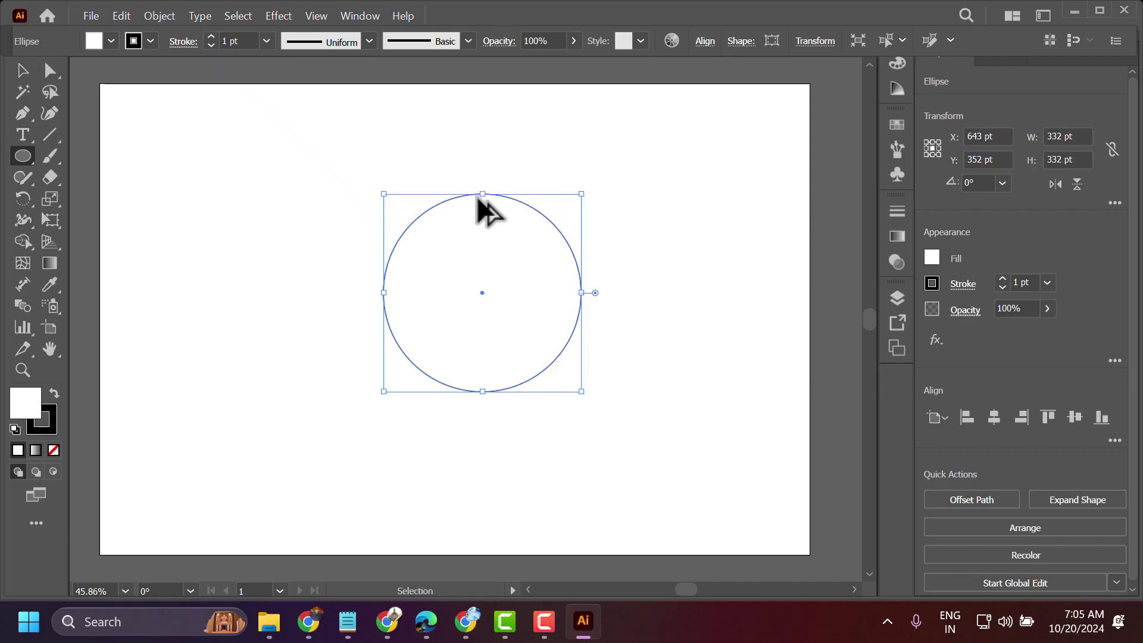
{"action": "left_click_drag", "start_coordinate": [479, 201], "coordinate": [479, 247]}
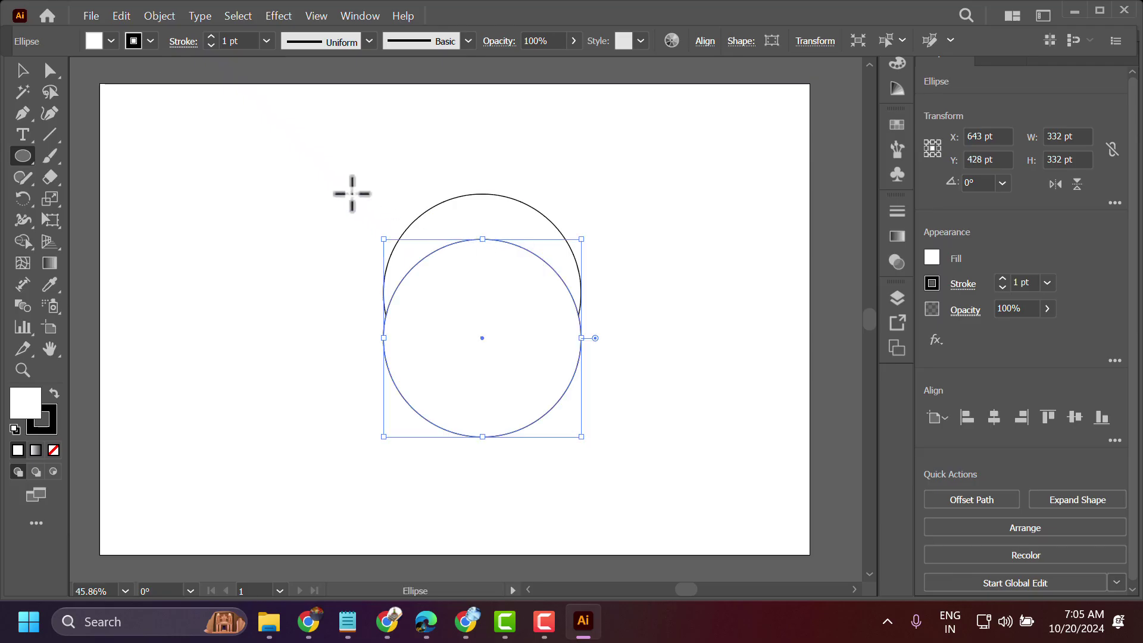
{"action": "left_click", "coordinate": [23, 72]}
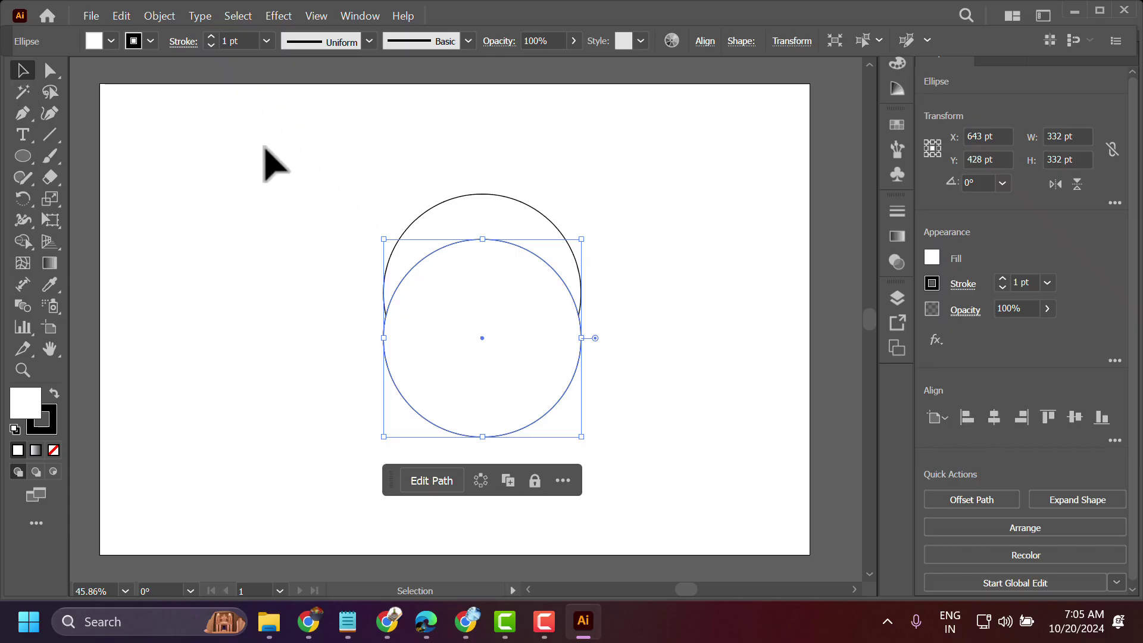
{"action": "mouse_move", "coordinate": [296, 152]}
{"action": "left_mouse_down"}
{"action": "mouse_move", "coordinate": [565, 338]}
{"action": "mouse_move", "coordinate": [640, 452]}
{"action": "left_mouse_up"}
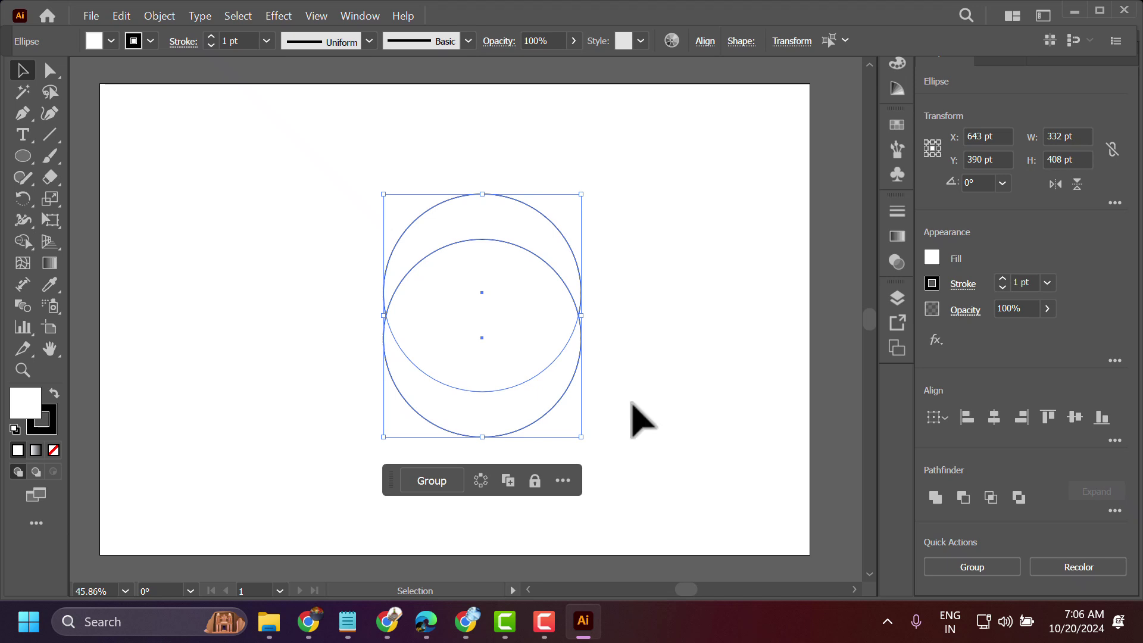
Step: Apply Pathfinder Minus Back to cut the upper circle away, leaving a crescent, then deselect
{"action": "left_click", "coordinate": [348, 17]}
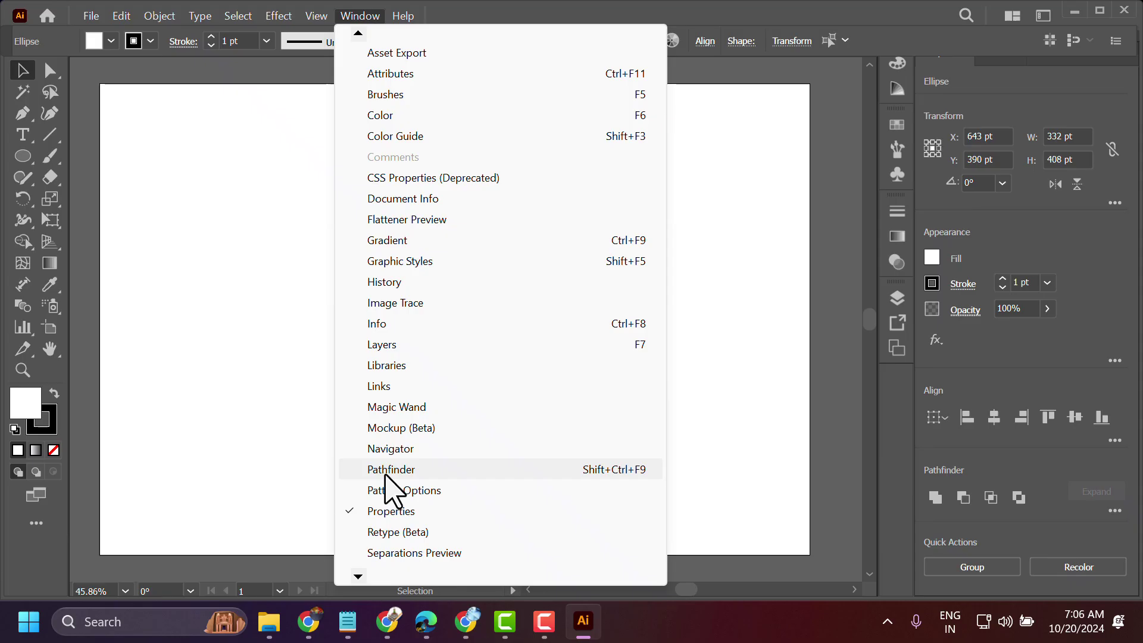
{"action": "left_click", "coordinate": [387, 471]}
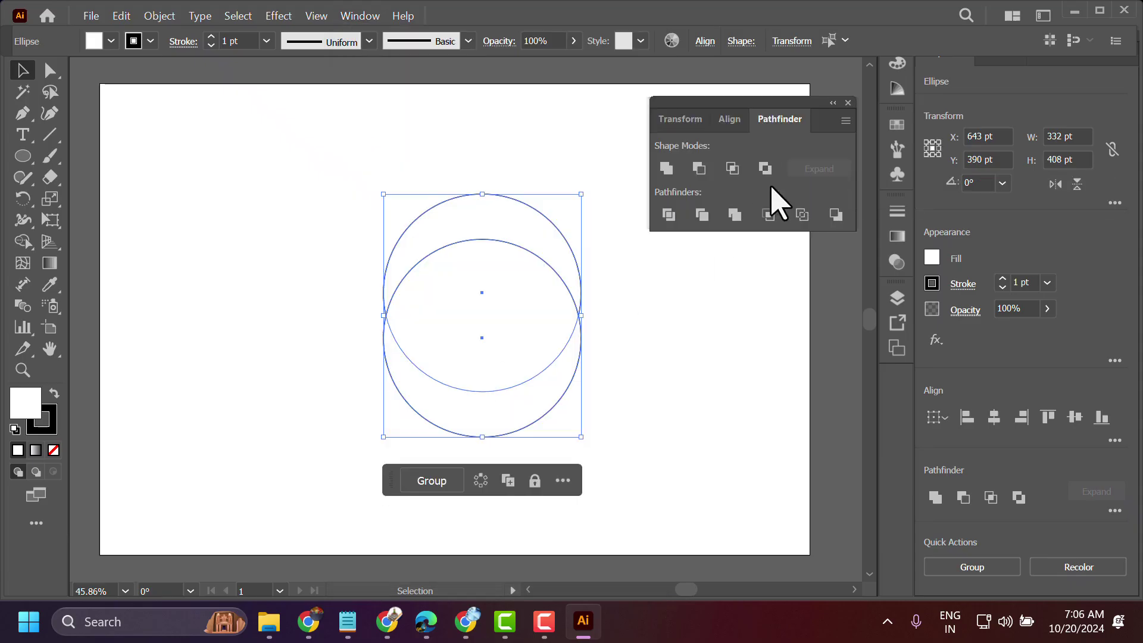
{"action": "left_click", "coordinate": [835, 214]}
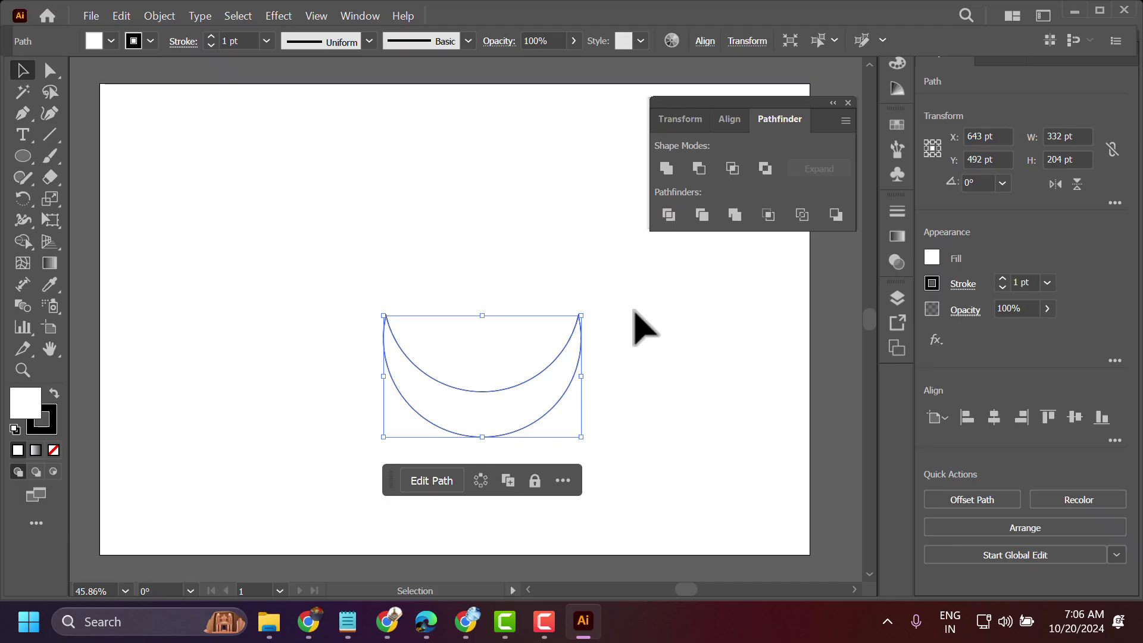
{"action": "left_click", "coordinate": [634, 312]}
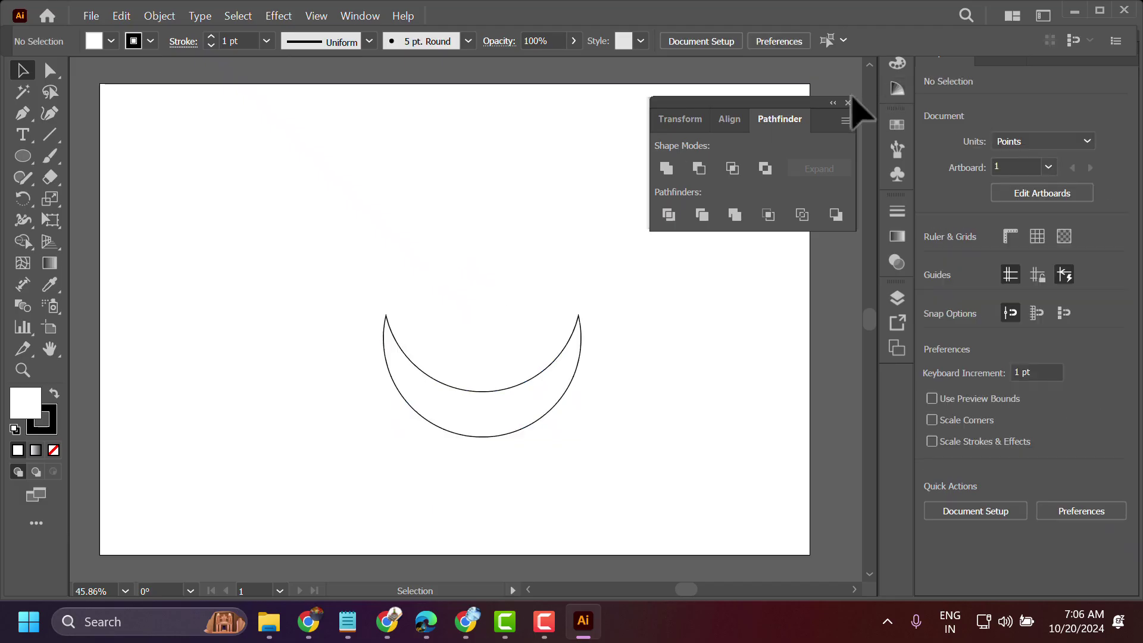
{"action": "left_click", "coordinate": [849, 102]}
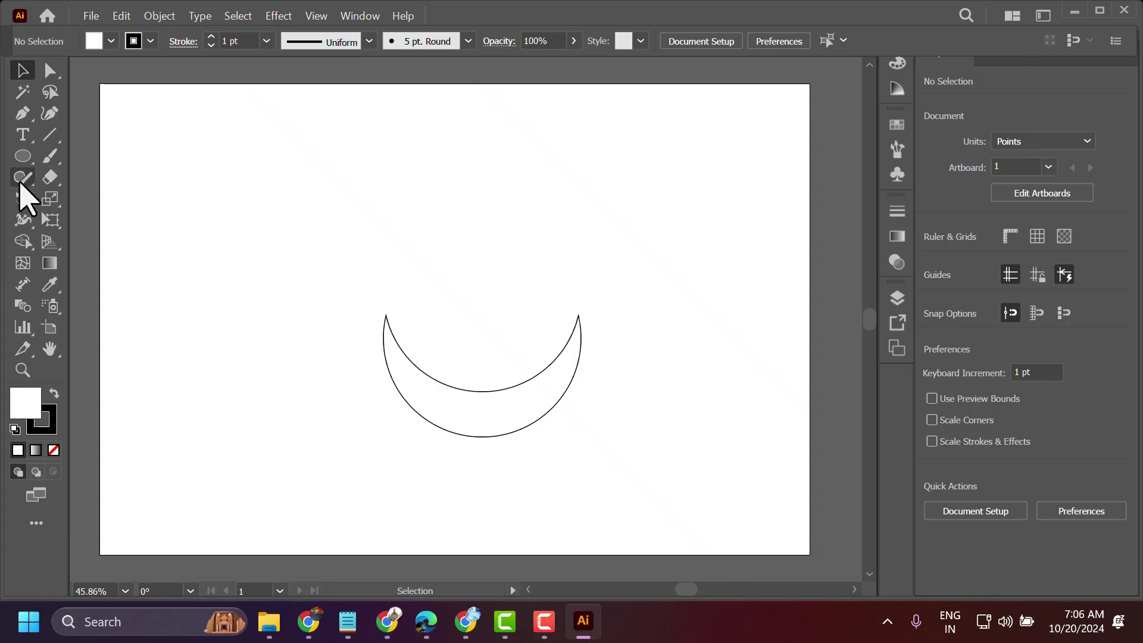
Step: Move the crescent up-left and tilt it about 148° so its tips point down-left
{"action": "left_click", "coordinate": [22, 198]}
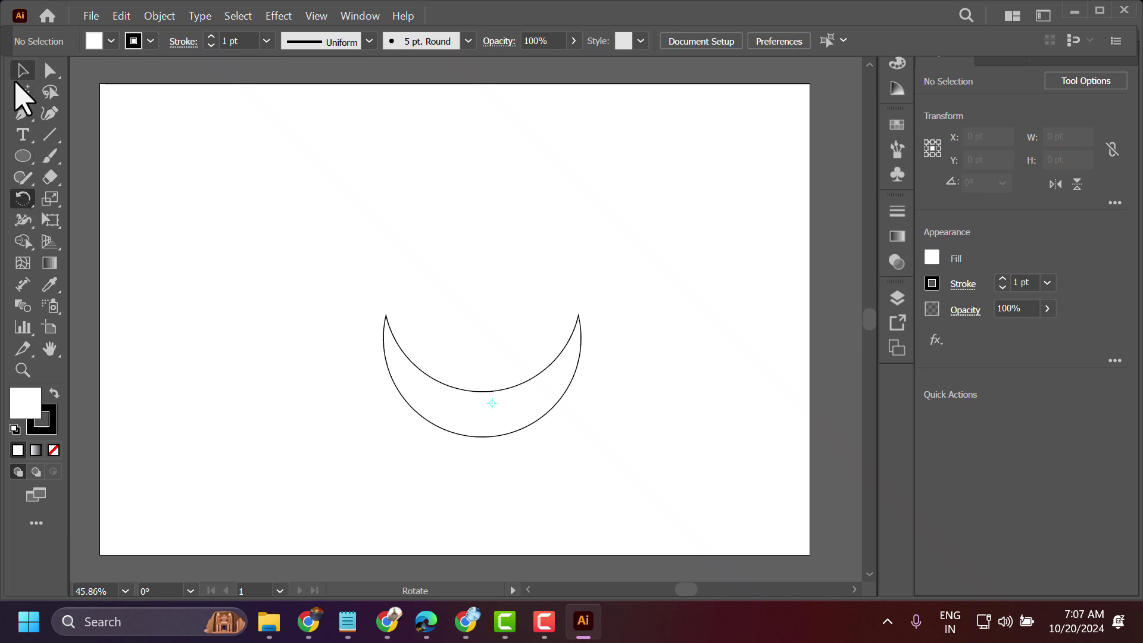
{"action": "left_click", "coordinate": [22, 72]}
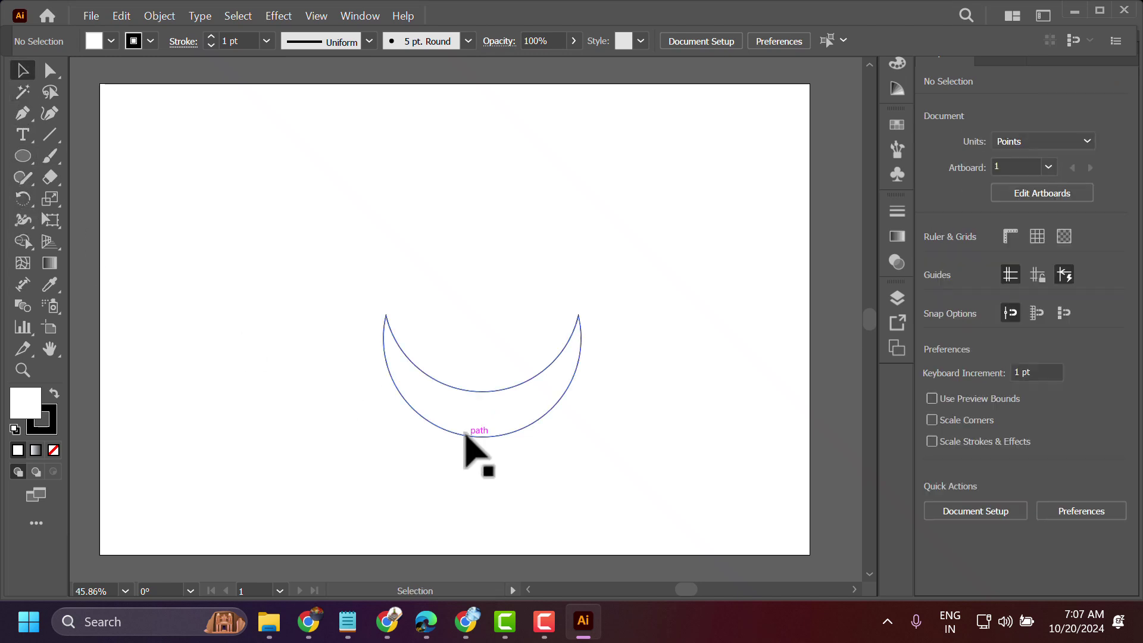
{"action": "left_click_drag", "start_coordinate": [465, 436], "coordinate": [393, 332]}
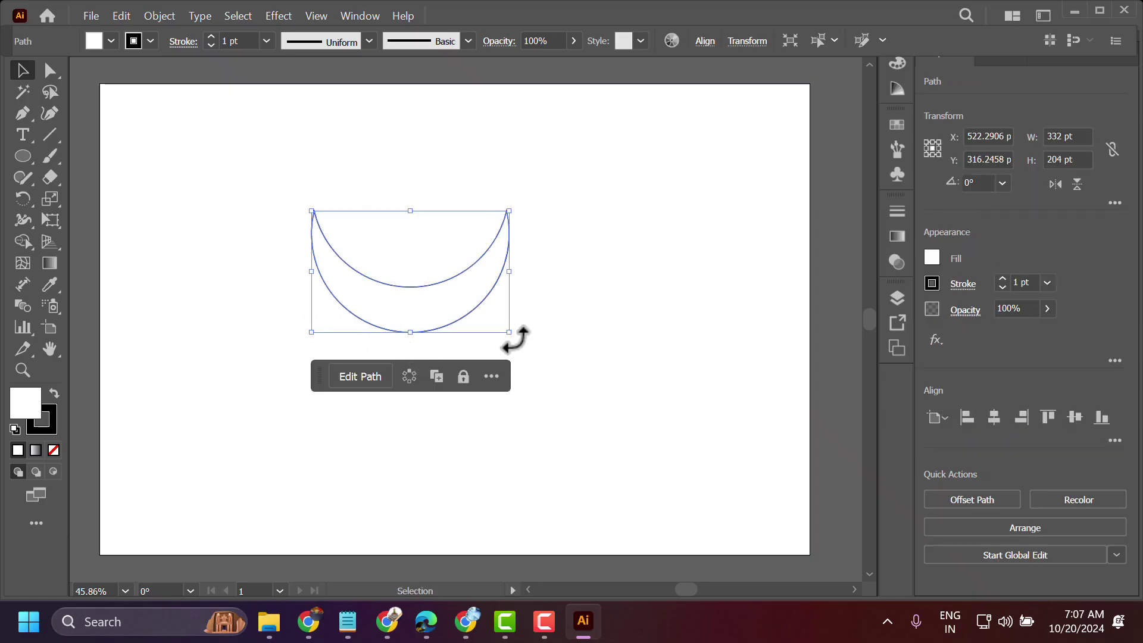
{"action": "mouse_move", "coordinate": [516, 337]}
{"action": "left_mouse_down"}
{"action": "mouse_move", "coordinate": [533, 305]}
{"action": "mouse_move", "coordinate": [386, 221]}
{"action": "left_mouse_up"}
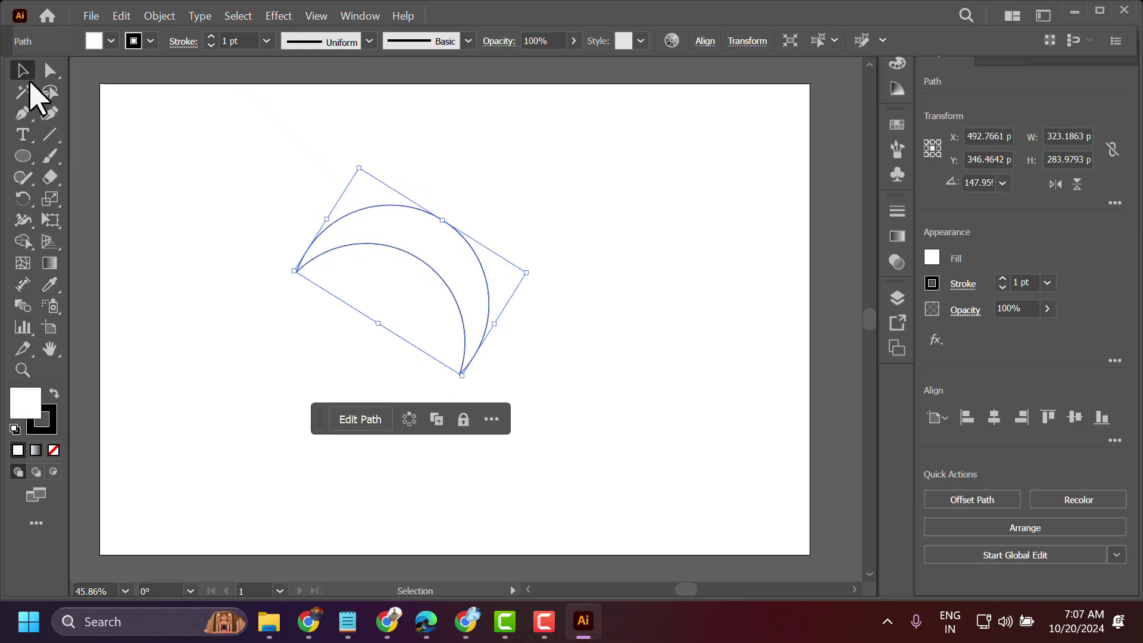
{"action": "left_click", "coordinate": [94, 143]}
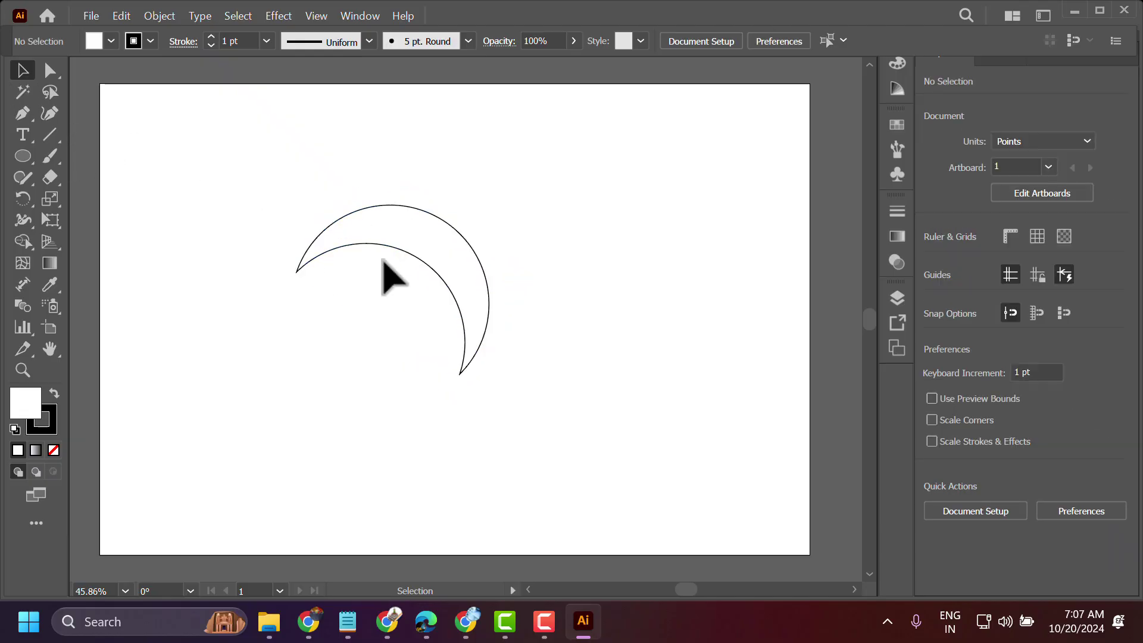
{"action": "mouse_move", "coordinate": [388, 249]}
{"action": "left_mouse_down"}
{"action": "mouse_move", "coordinate": [337, 210]}
{"action": "mouse_move", "coordinate": [342, 202]}
{"action": "left_mouse_up"}
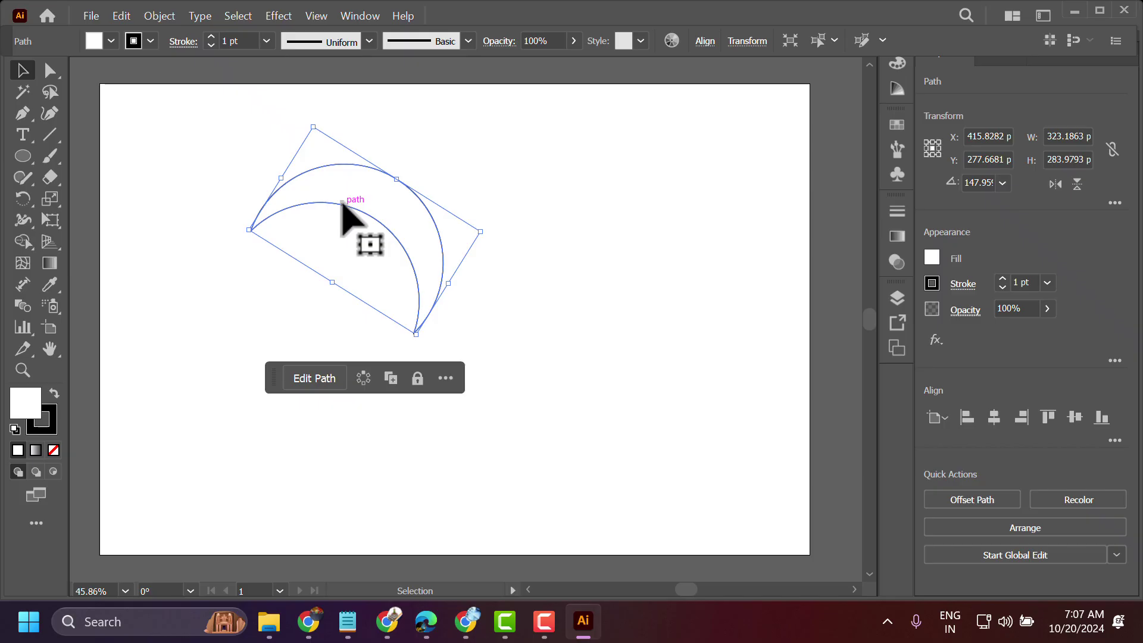
{"action": "left_click", "coordinate": [23, 199]}
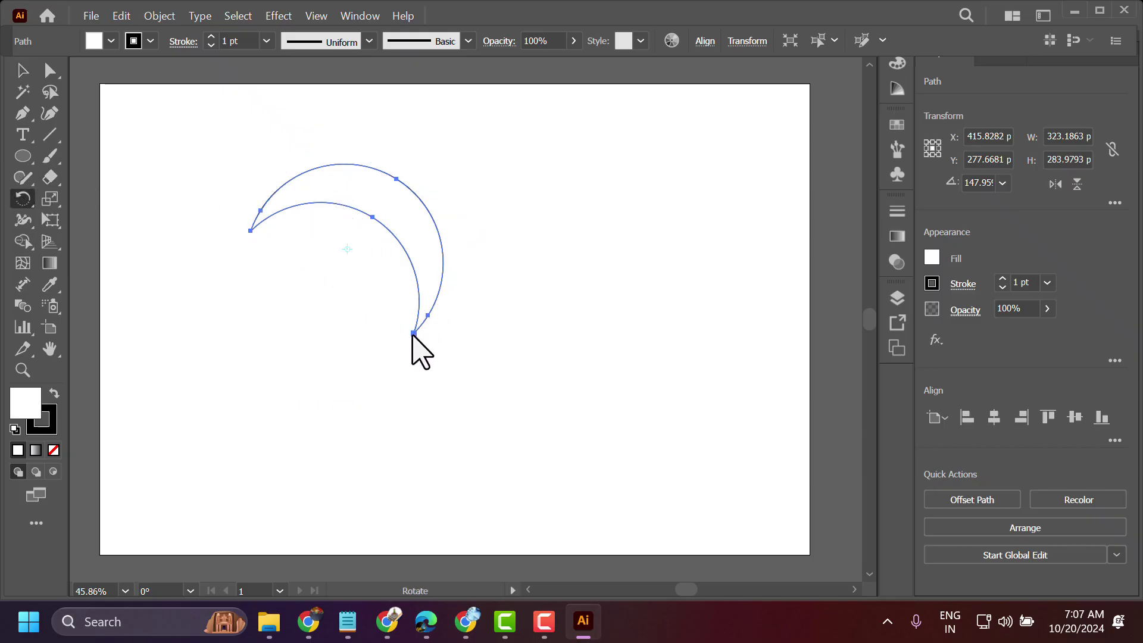
{"action": "key", "text": "ctrl"}
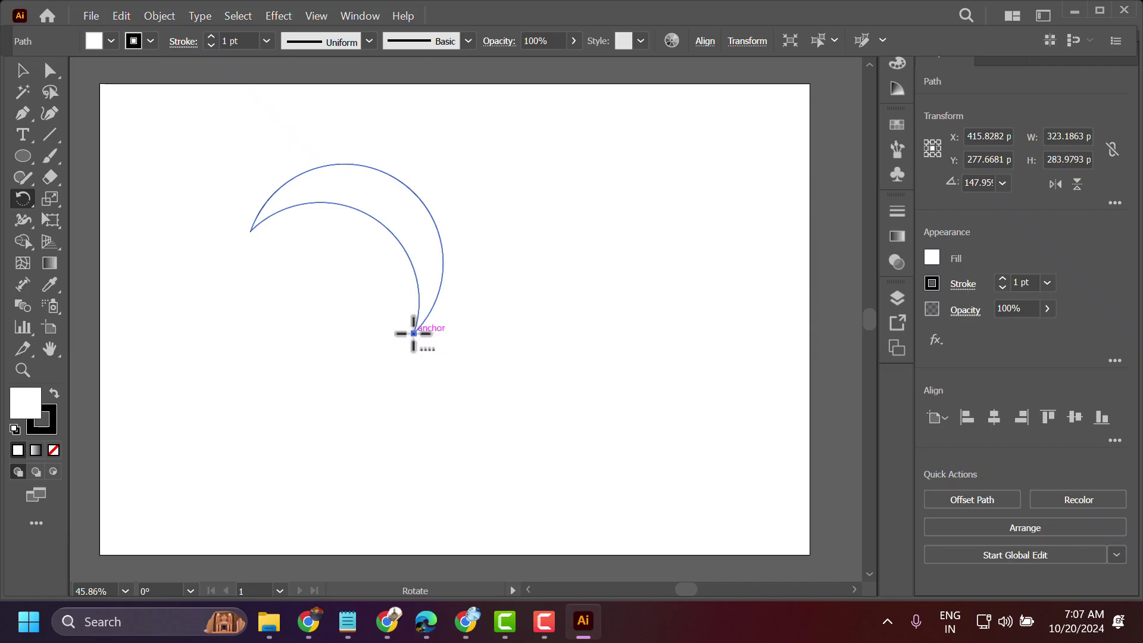
{"action": "left_click", "coordinate": [414, 333], "text": "alt"}
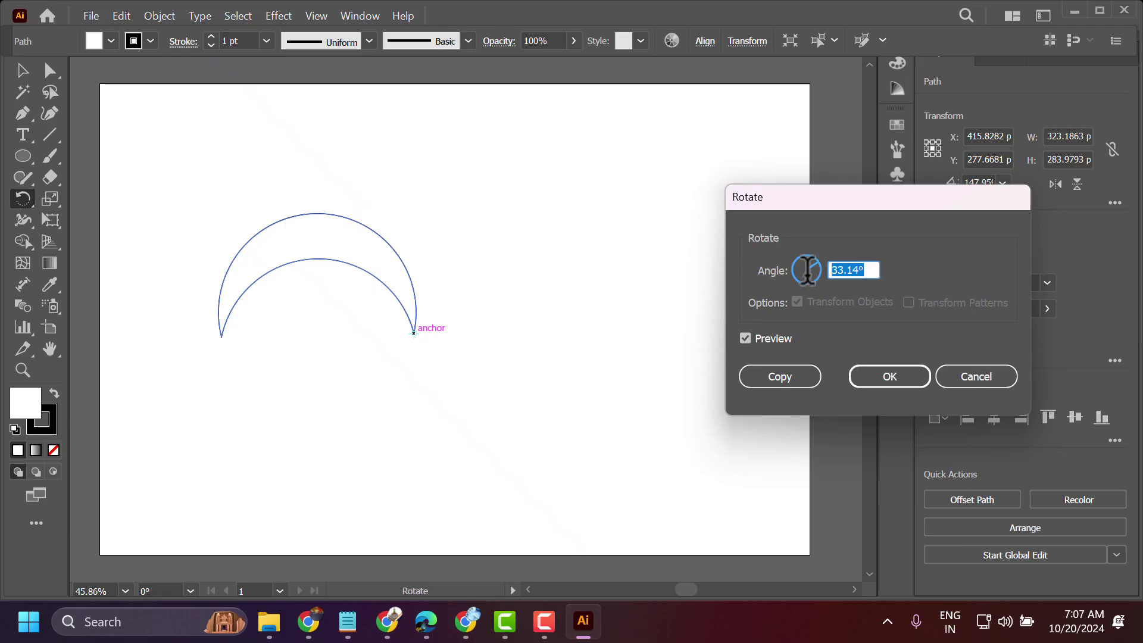
{"action": "type", "text": "30"}
{"action": "left_click", "coordinate": [791, 385]}
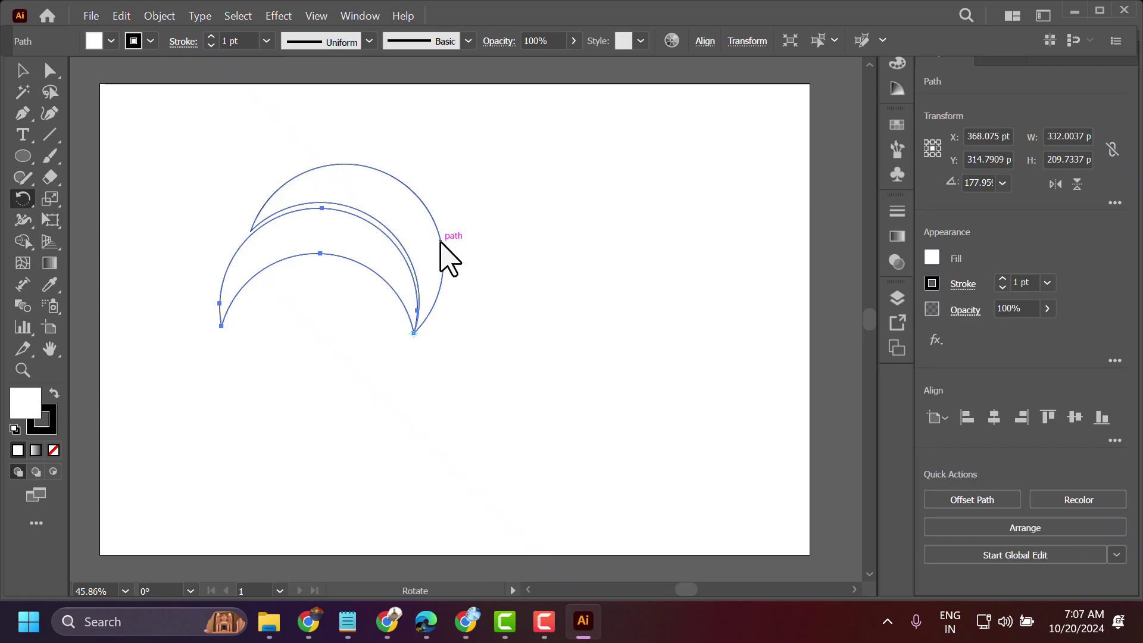
{"action": "key", "text": "ctrl"}
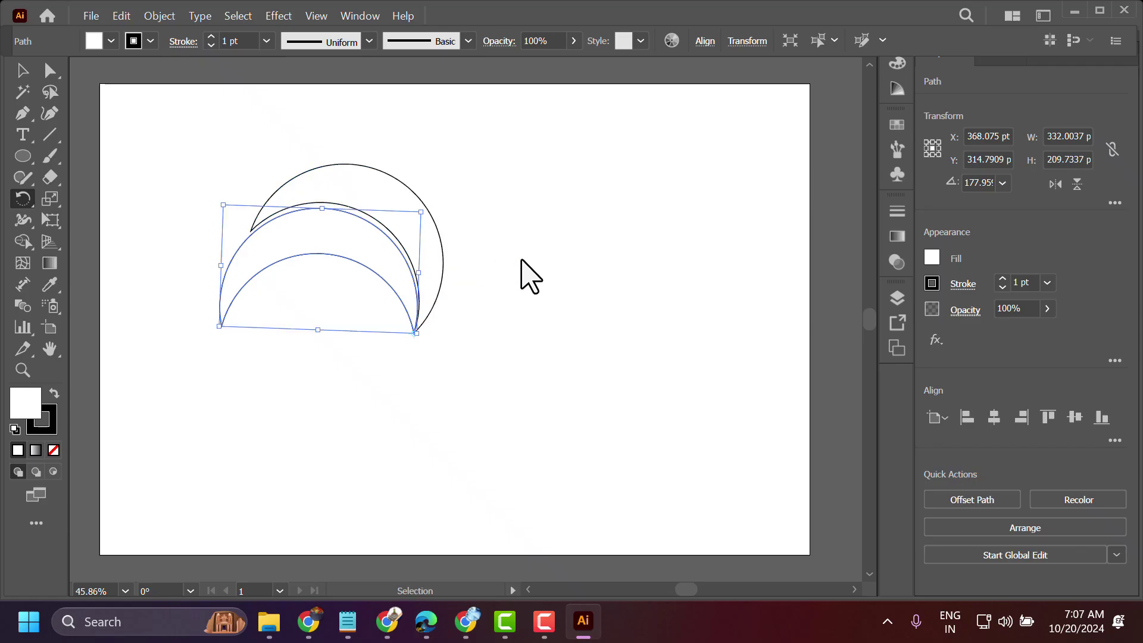
{"action": "key", "text": "ctrl+d"}
{"action": "key", "text": "ctrl+d"}
{"action": "key", "text": "ctrl+d"}
{"action": "key", "text": "ctrl+d"}
{"action": "key", "text": "ctrl+d"}
{"action": "key", "text": "ctrl+d"}
{"action": "key", "text": "ctrl+d"}
{"action": "key", "text": "ctrl+d"}
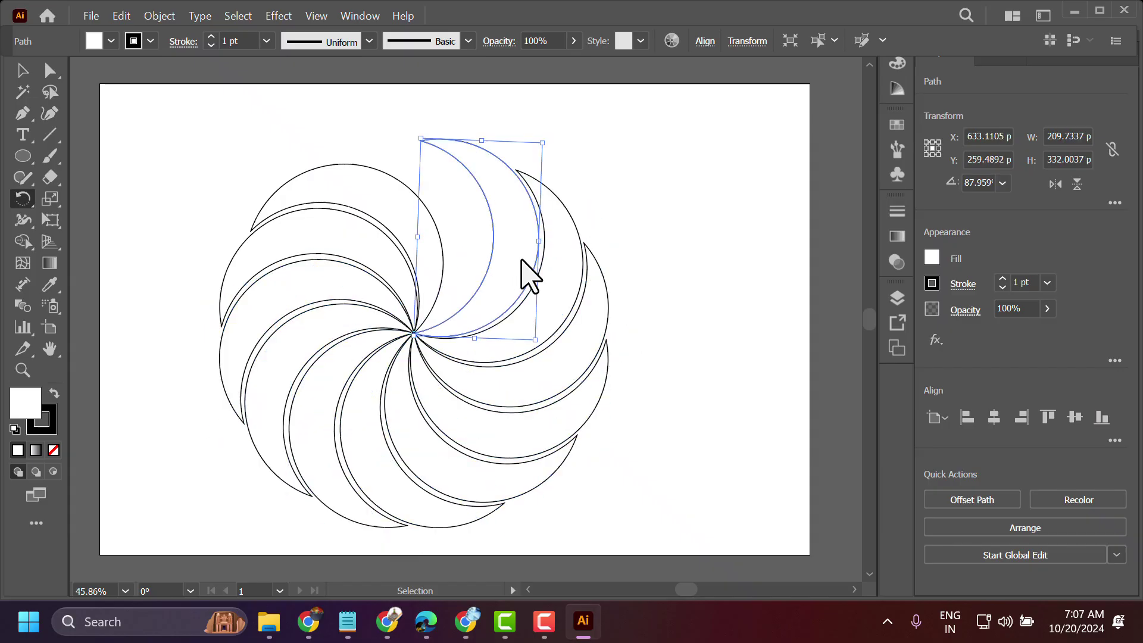
{"action": "key", "text": "ctrl+d"}
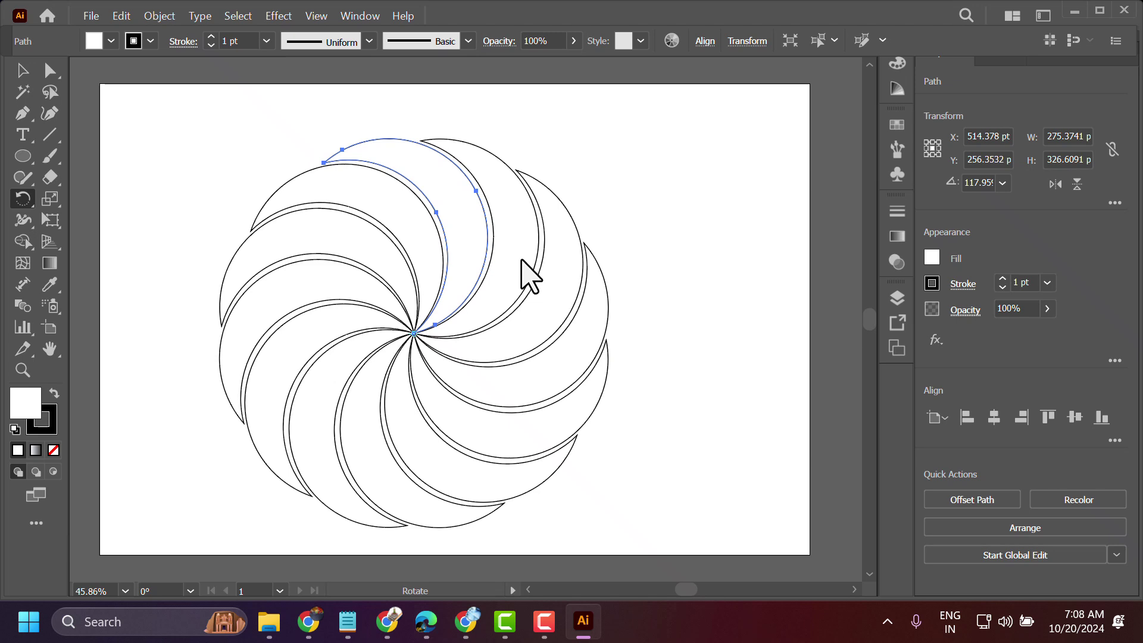
{"action": "key", "text": "ctrl+z"}
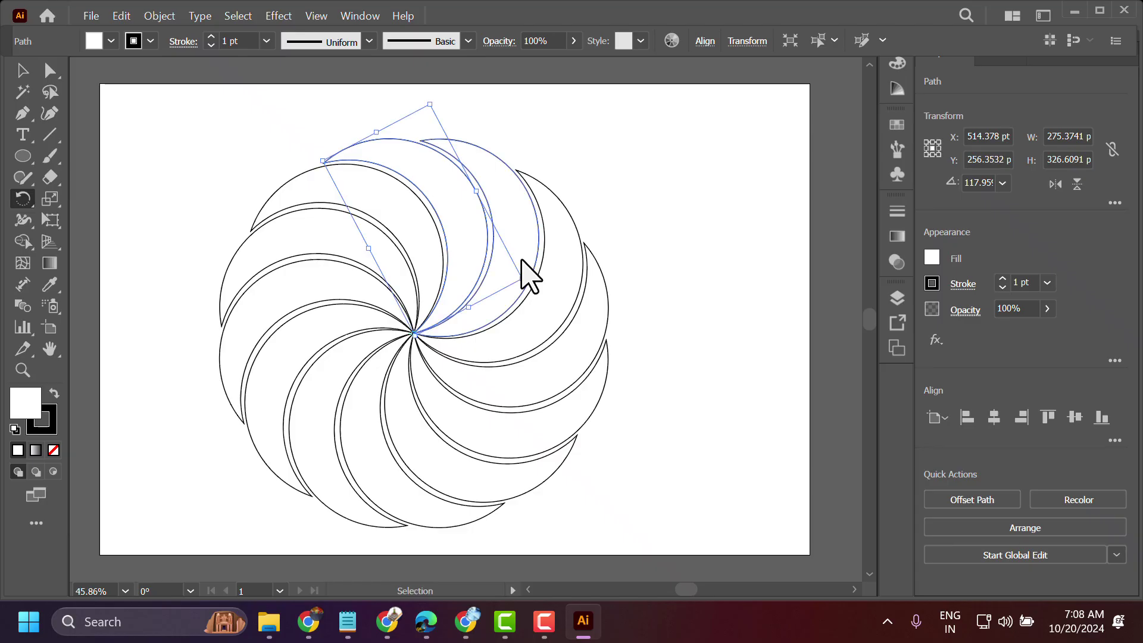
{"action": "key", "text": "ctrl+z"}
{"action": "key", "text": "ctrl+z"}
{"action": "key", "text": "ctrl+z"}
{"action": "key", "text": "ctrl+z"}
{"action": "key", "text": "ctrl+z"}
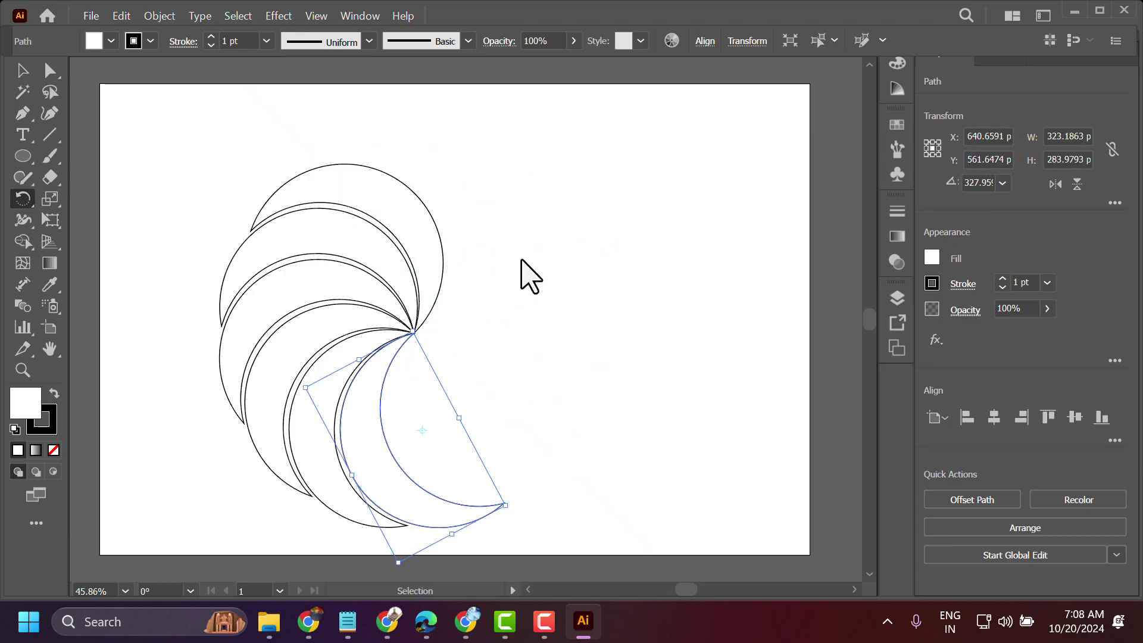
{"action": "key", "text": "ctrl+z"}
{"action": "key", "text": "ctrl+z"}
{"action": "key", "text": "ctrl+z"}
{"action": "key", "text": "ctrl+z"}
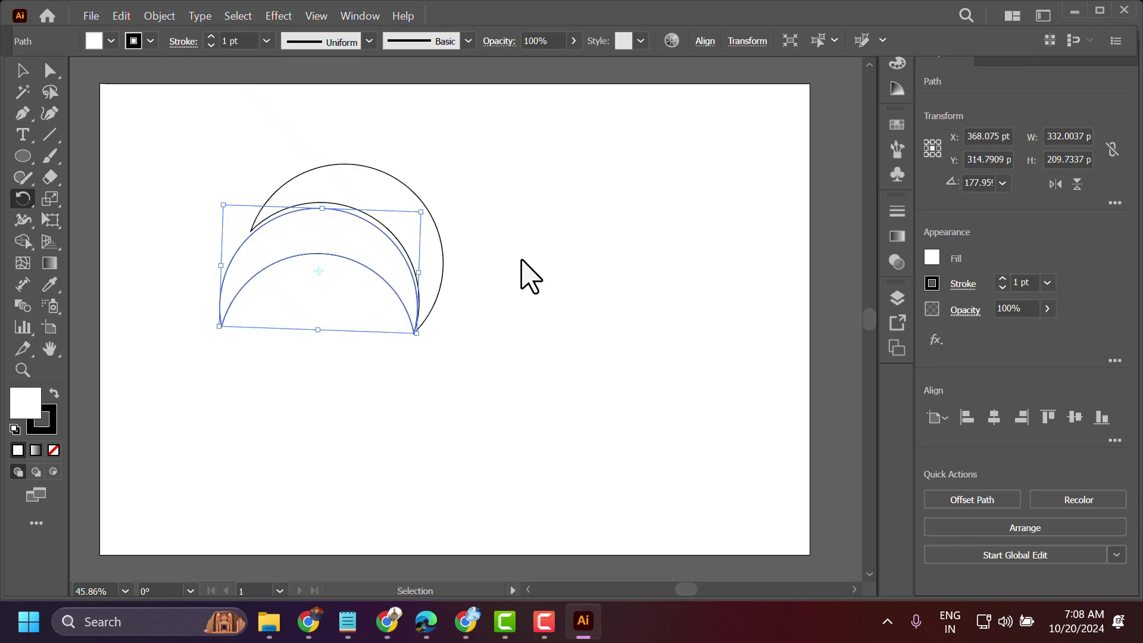
{"action": "key", "text": "ctrl+z"}
{"action": "key", "text": "ctrl+z"}
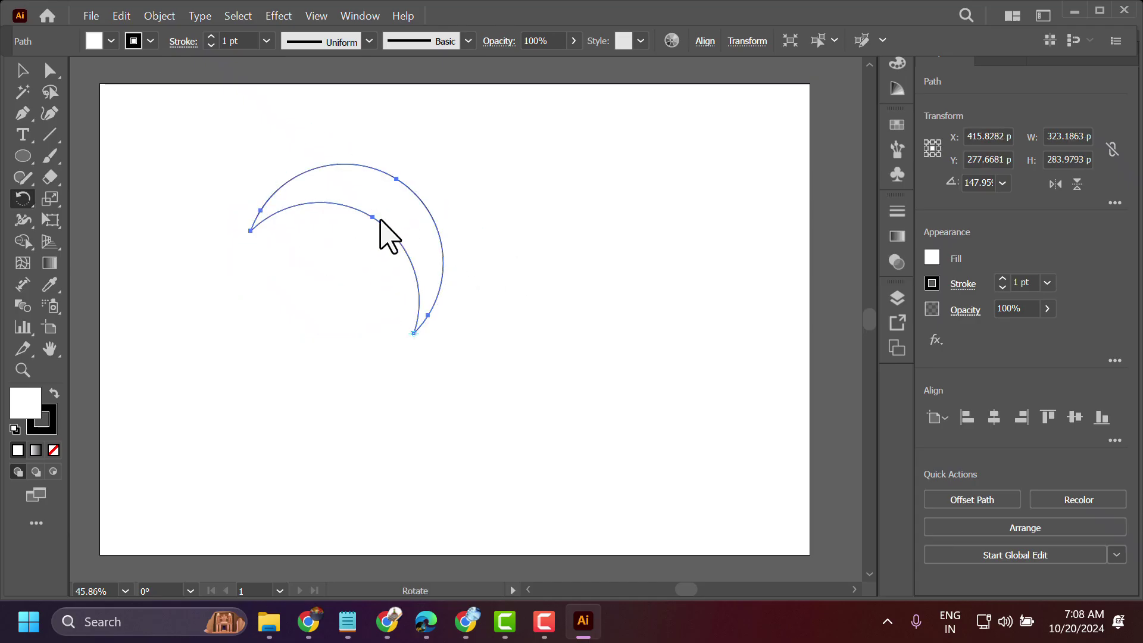
Step: Slim the crescent by dragging its top-right handle inward, then reselect it
{"action": "left_click", "coordinate": [24, 70]}
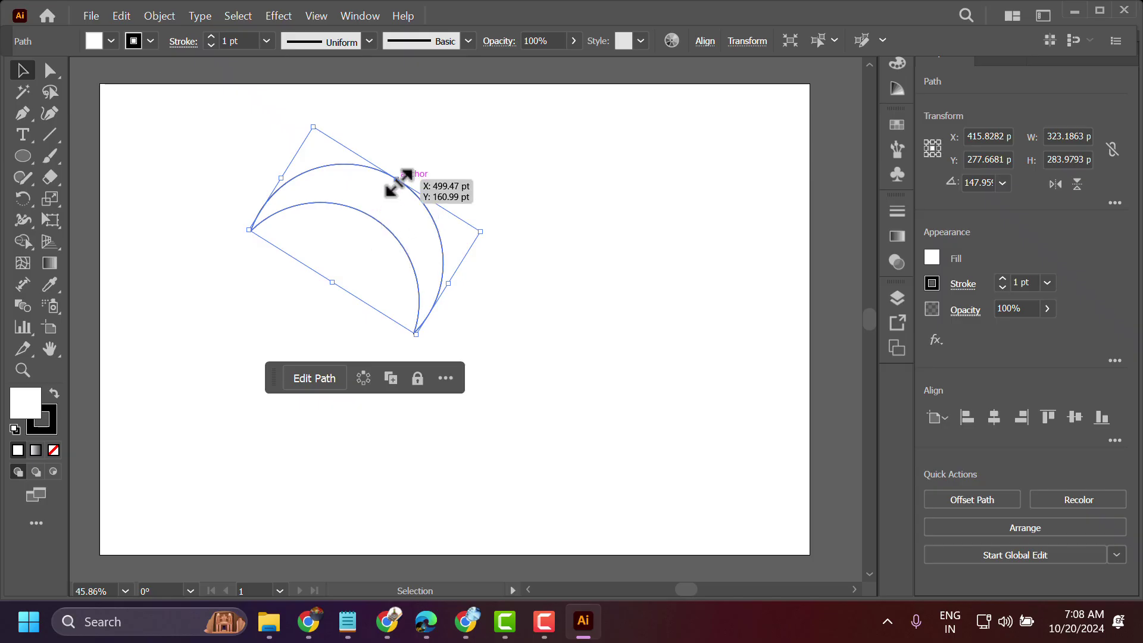
{"action": "left_click_drag", "start_coordinate": [397, 179], "coordinate": [387, 206]}
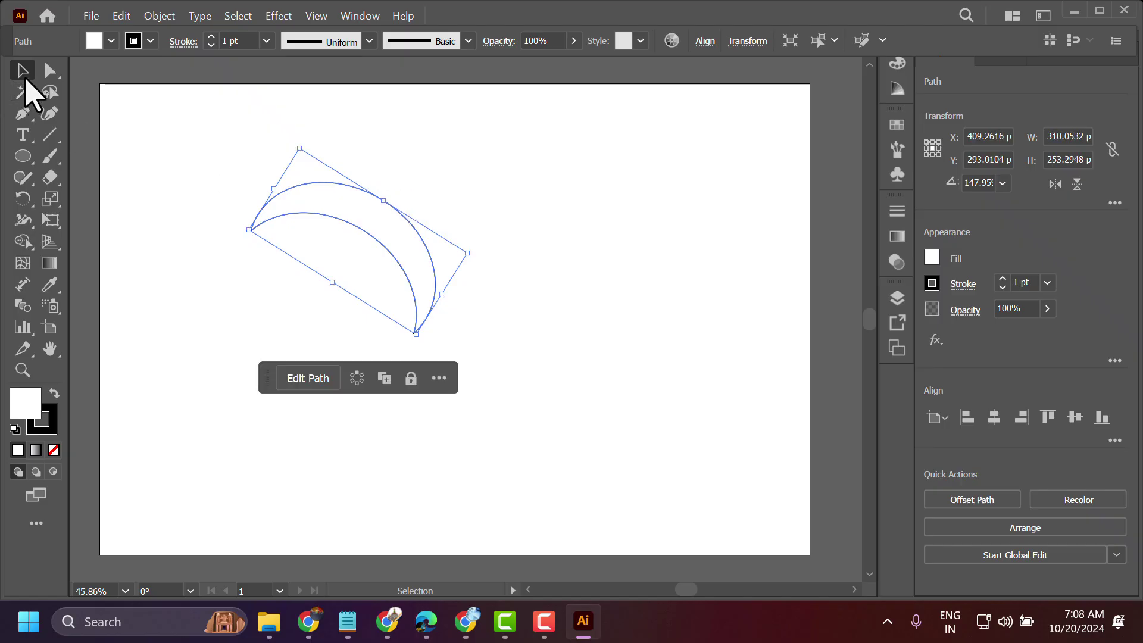
{"action": "left_click", "coordinate": [196, 175]}
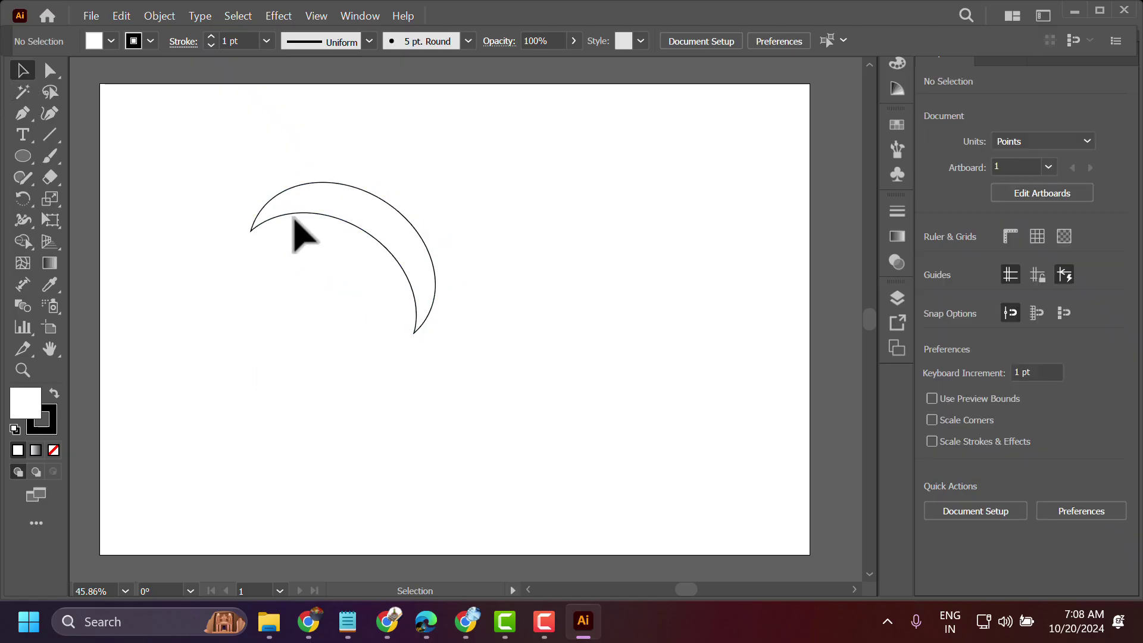
{"action": "left_click_drag", "start_coordinate": [206, 140], "coordinate": [524, 410]}
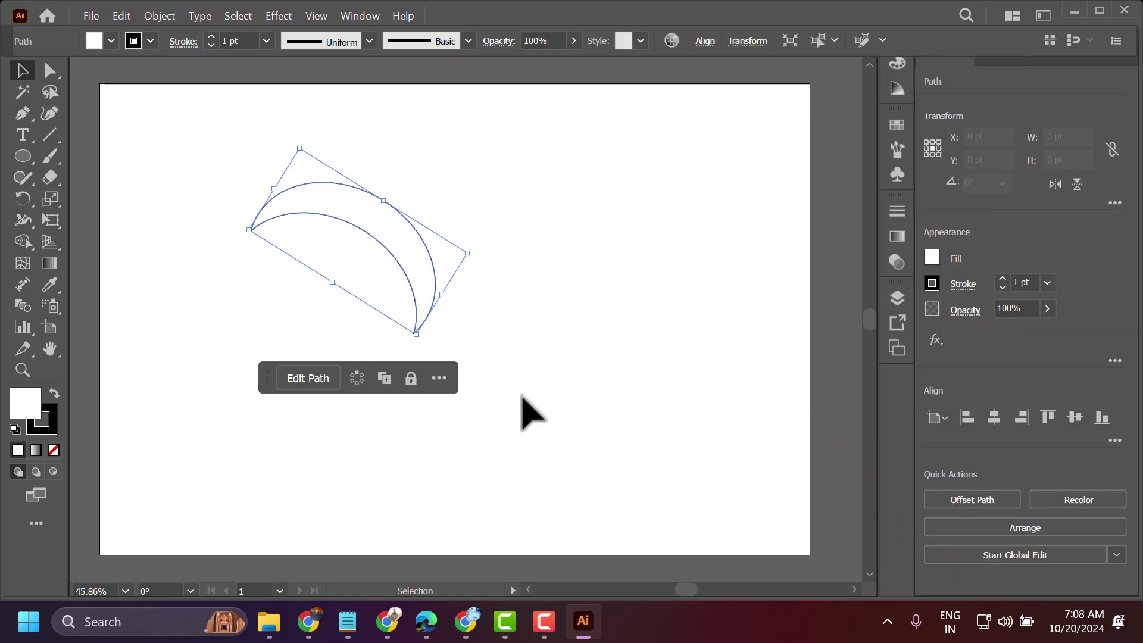
Step: Alt-click the crescent's bottom tip with the Rotate tool, previewing a 30° angle
{"action": "left_click", "coordinate": [19, 204]}
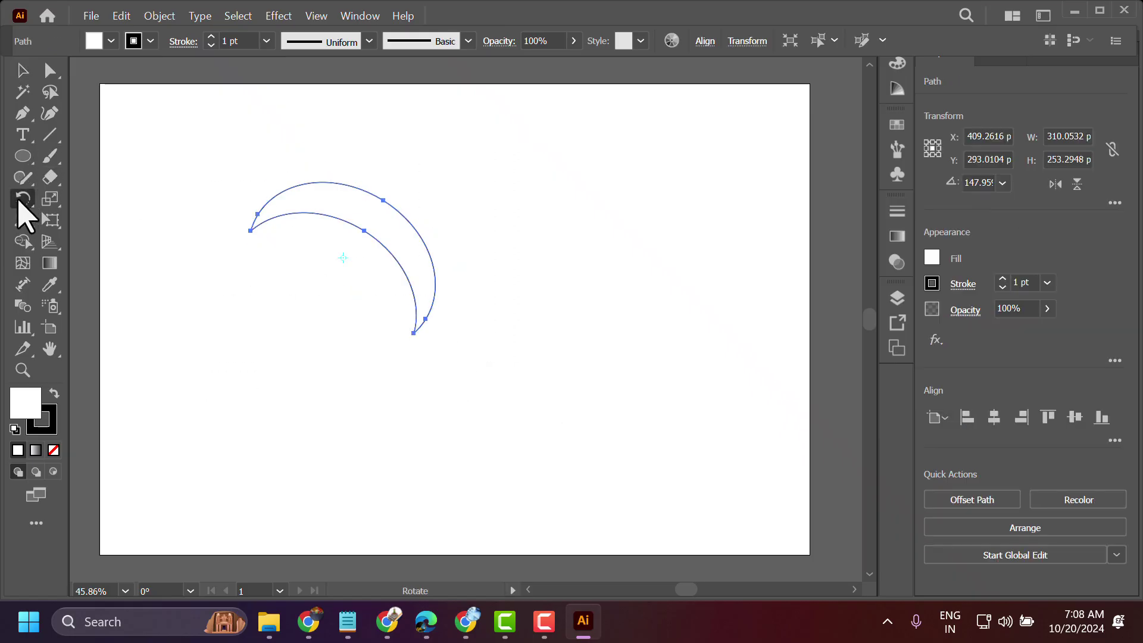
{"action": "left_click", "coordinate": [414, 334]}
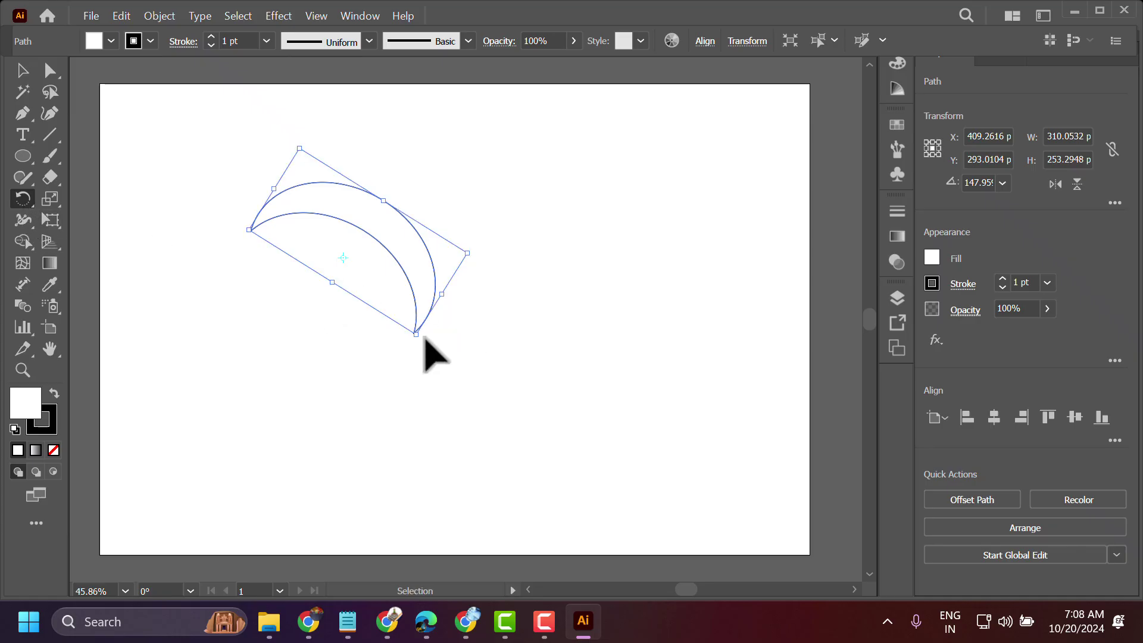
{"action": "left_click", "coordinate": [17, 78]}
{"action": "left_click", "coordinate": [71, 149]}
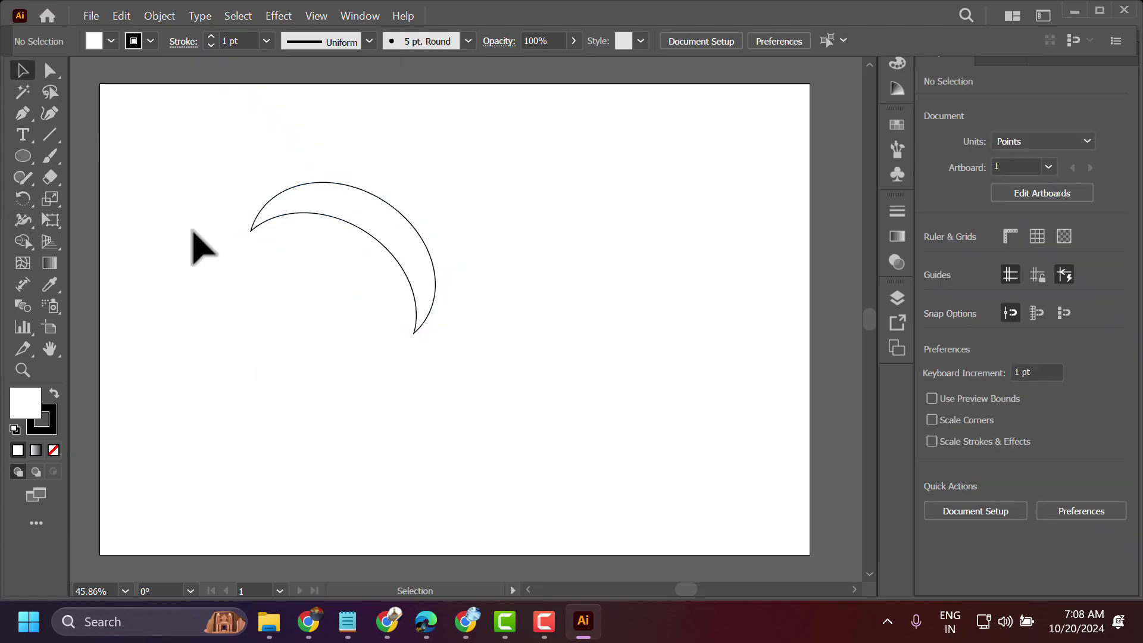
{"action": "left_click_drag", "start_coordinate": [161, 171], "coordinate": [513, 342]}
{"action": "left_click", "coordinate": [22, 198]}
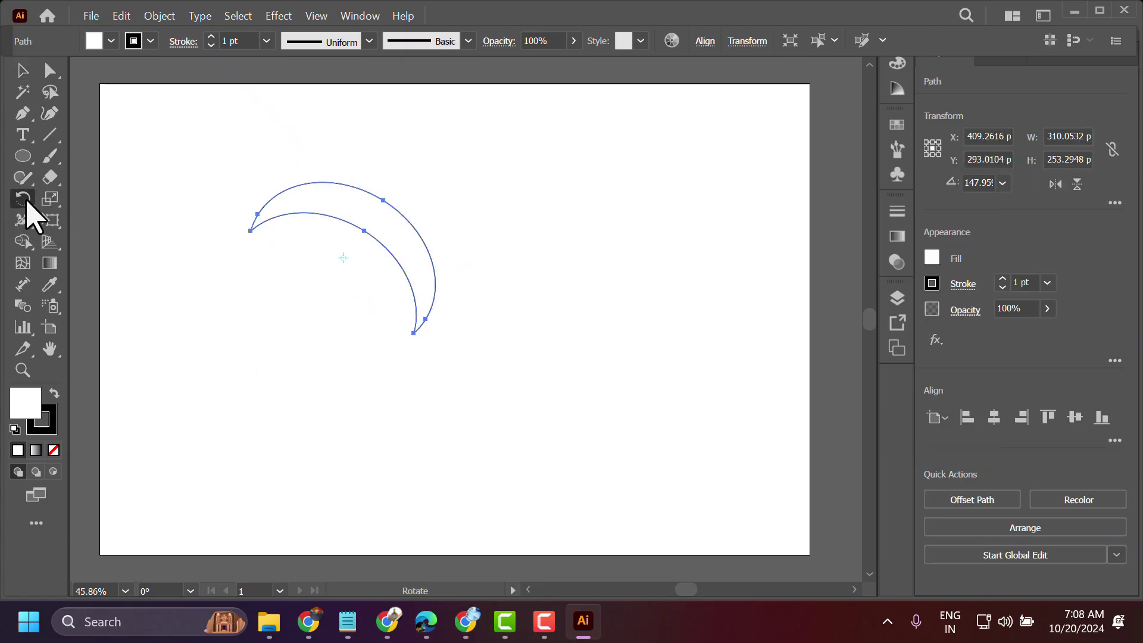
{"action": "key", "text": "ctrl"}
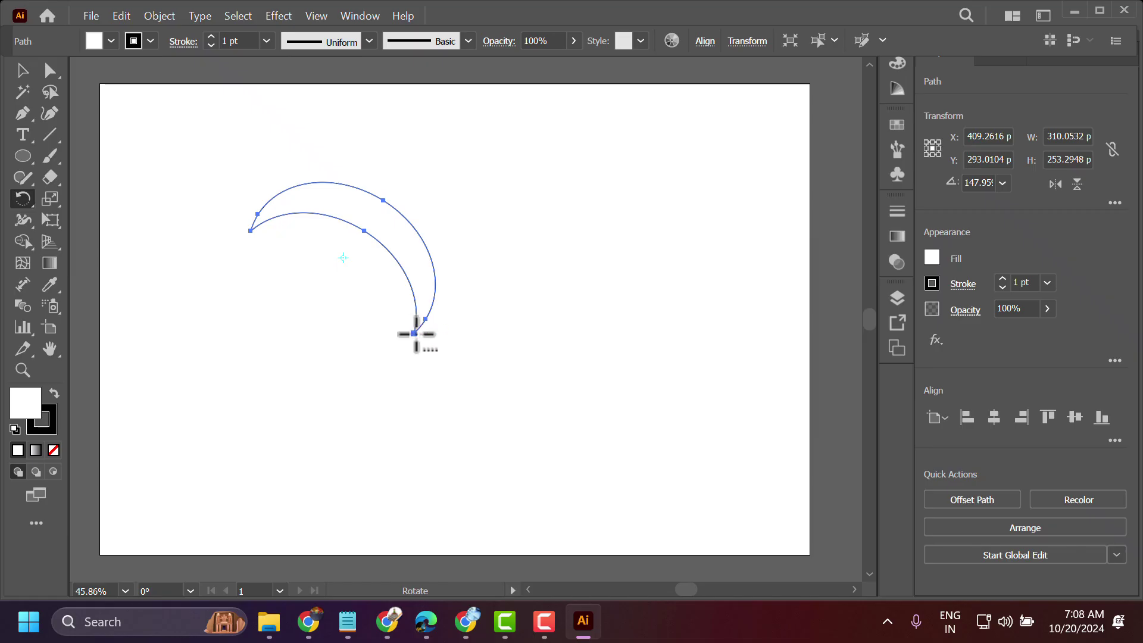
{"action": "left_click", "coordinate": [414, 333], "text": "alt"}
{"action": "type", "text": "30"}
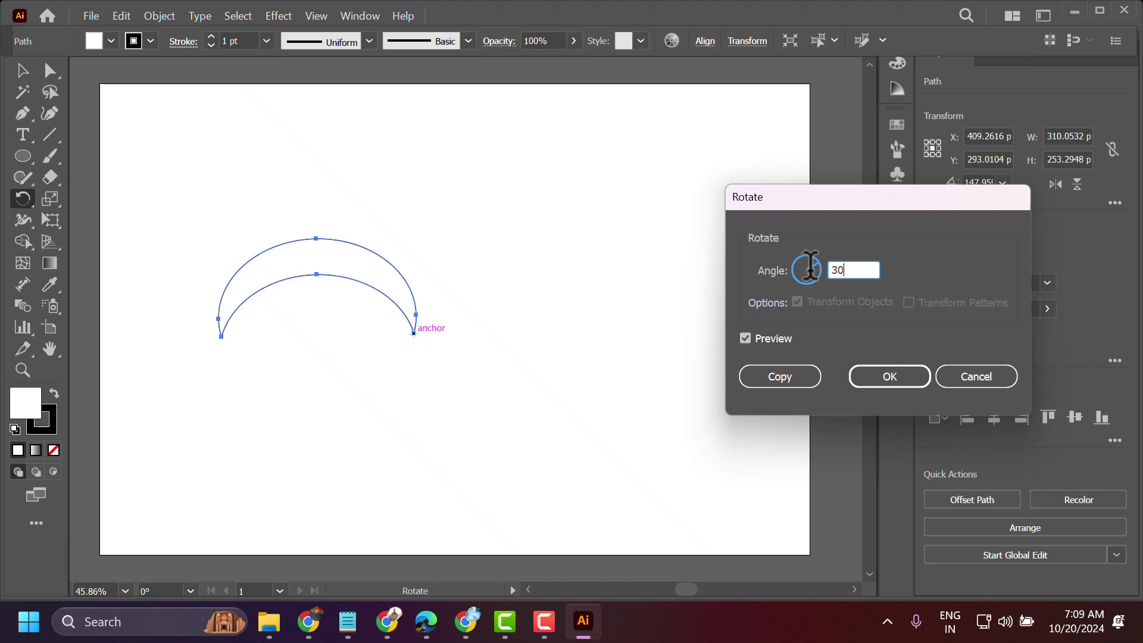
Step: Copy the crescent rotated 30° around its tip, then repeat with Ctrl+D four times
{"action": "left_click", "coordinate": [781, 377]}
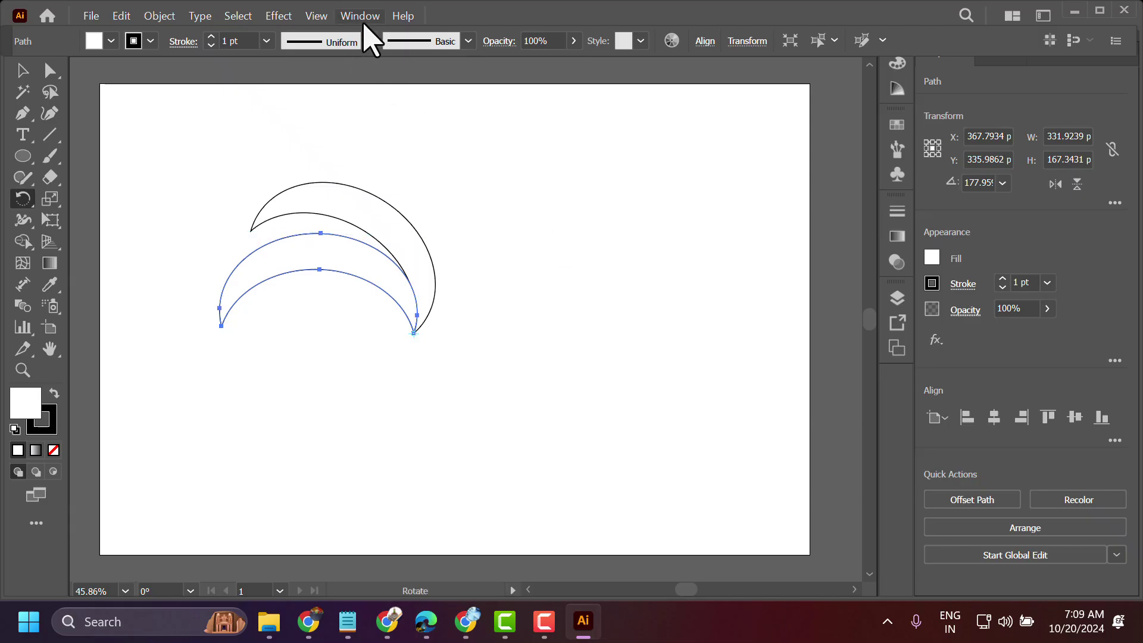
{"action": "mouse_move", "coordinate": [359, 16]}
{"action": "left_click", "coordinate": [280, 18]}
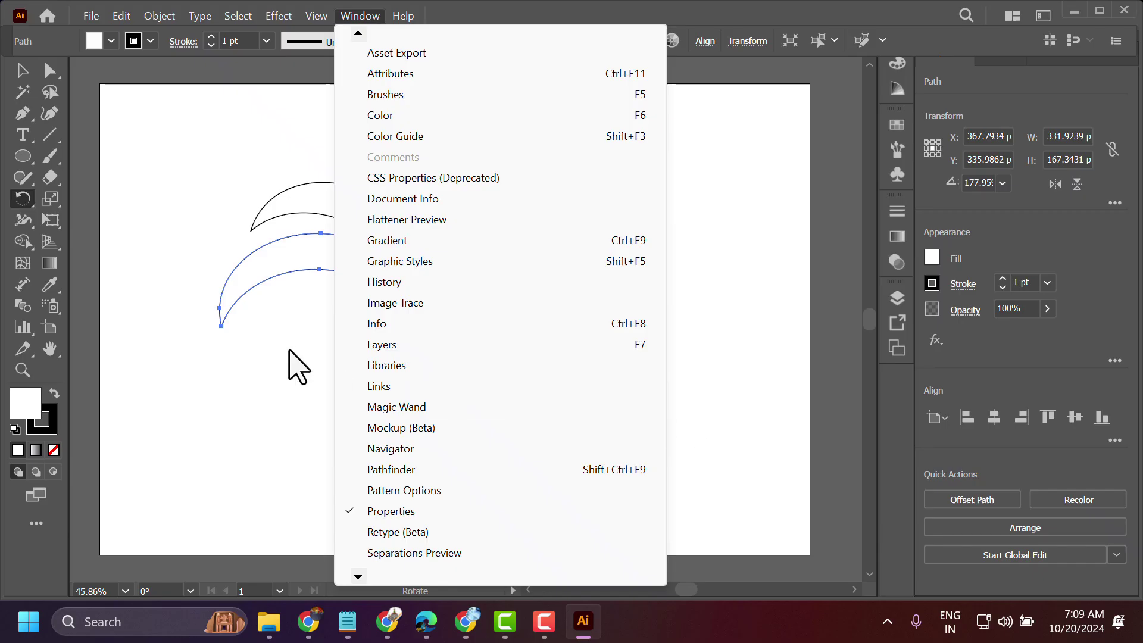
{"action": "left_click", "coordinate": [477, 13]}
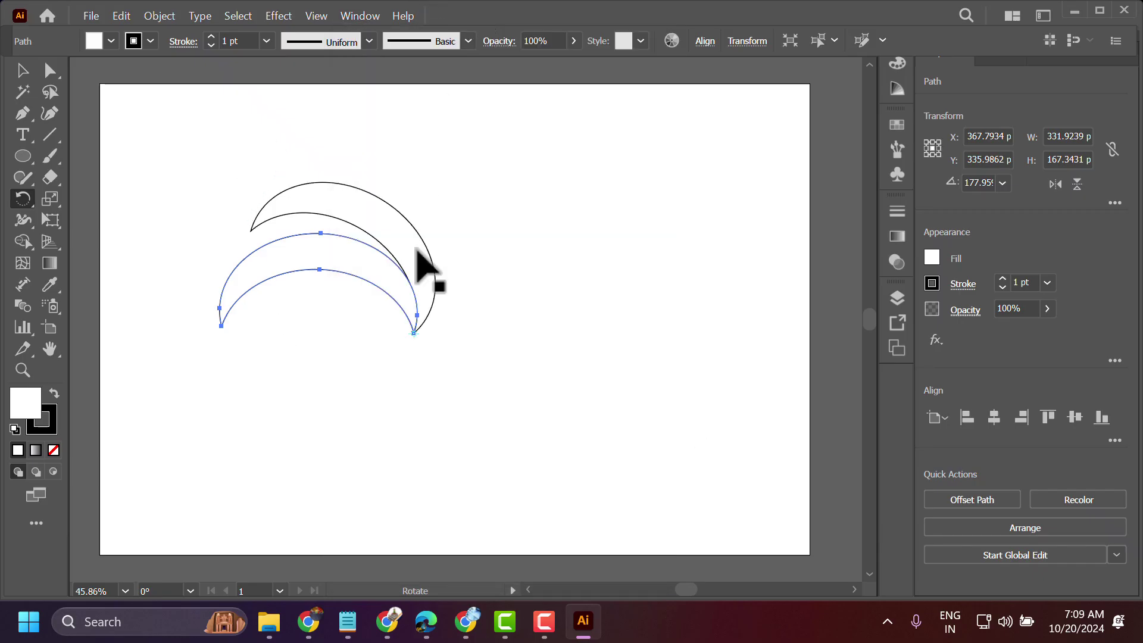
{"action": "key", "text": "ctrl"}
{"action": "key", "text": "ctrl+d"}
{"action": "key", "text": "ctrl+d"}
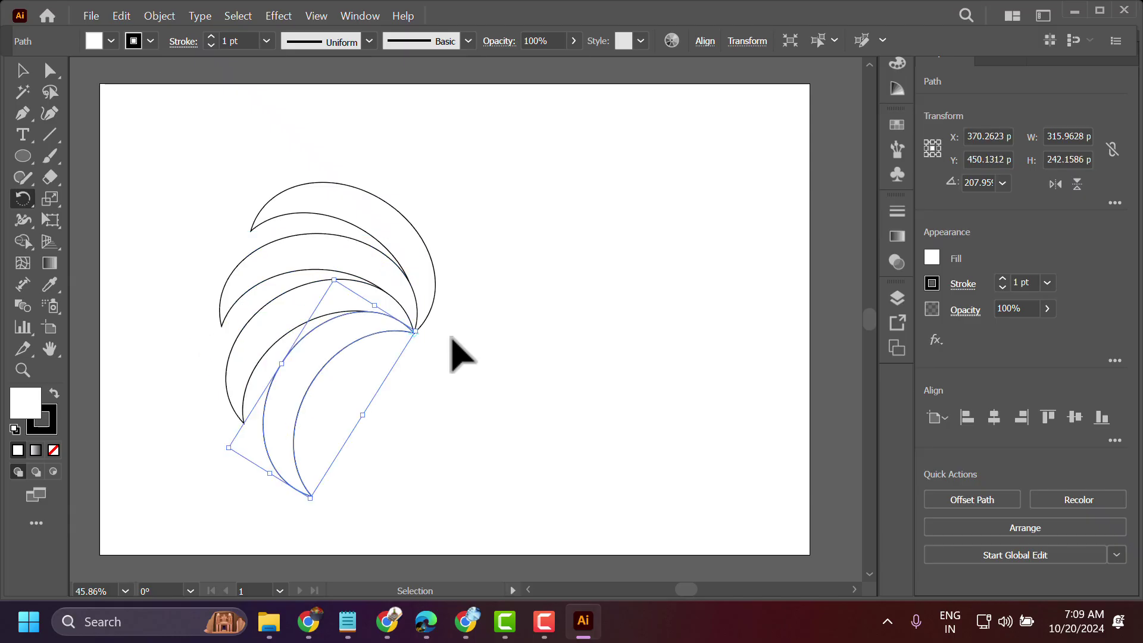
{"action": "key", "text": "ctrl+d"}
{"action": "key", "text": "ctrl+d"}
{"action": "key", "text": "ctrl+d"}
{"action": "key", "text": "ctrl+d"}
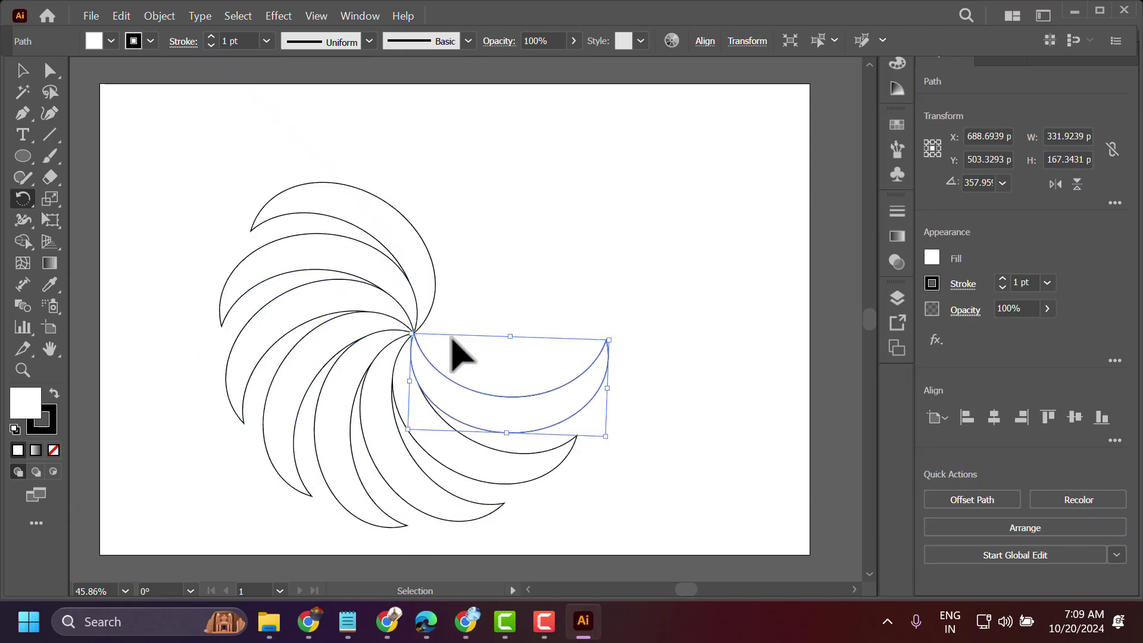
{"action": "key", "text": "ctrl+d"}
{"action": "key", "text": "ctrl+d"}
{"action": "key", "text": "ctrl+d"}
{"action": "key", "text": "ctrl+d"}
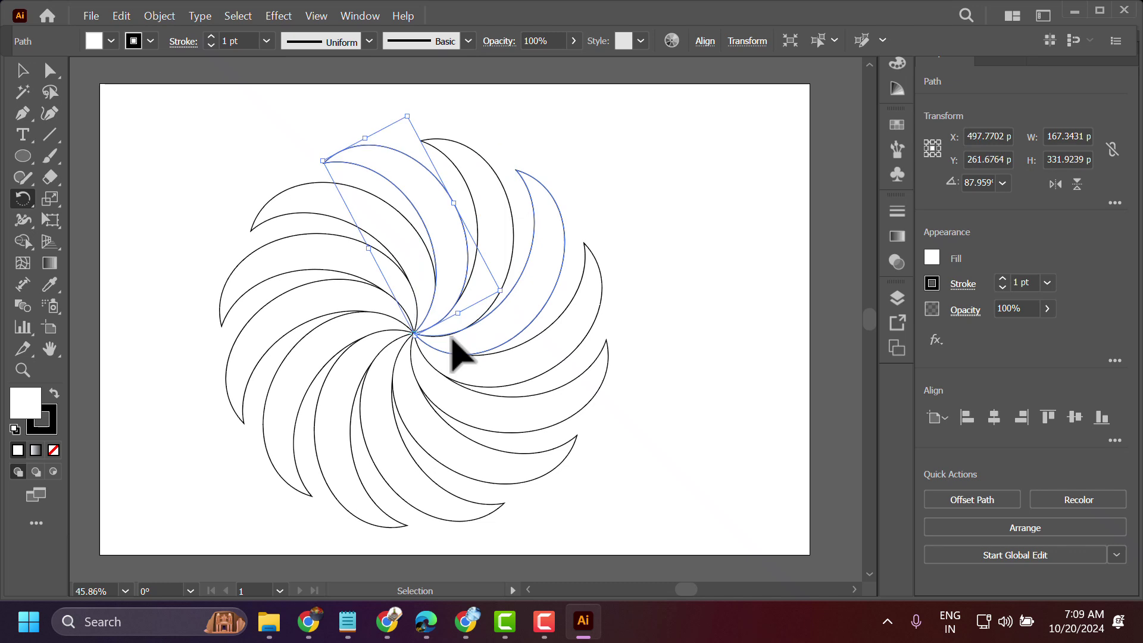
{"action": "key", "text": "ctrl+d"}
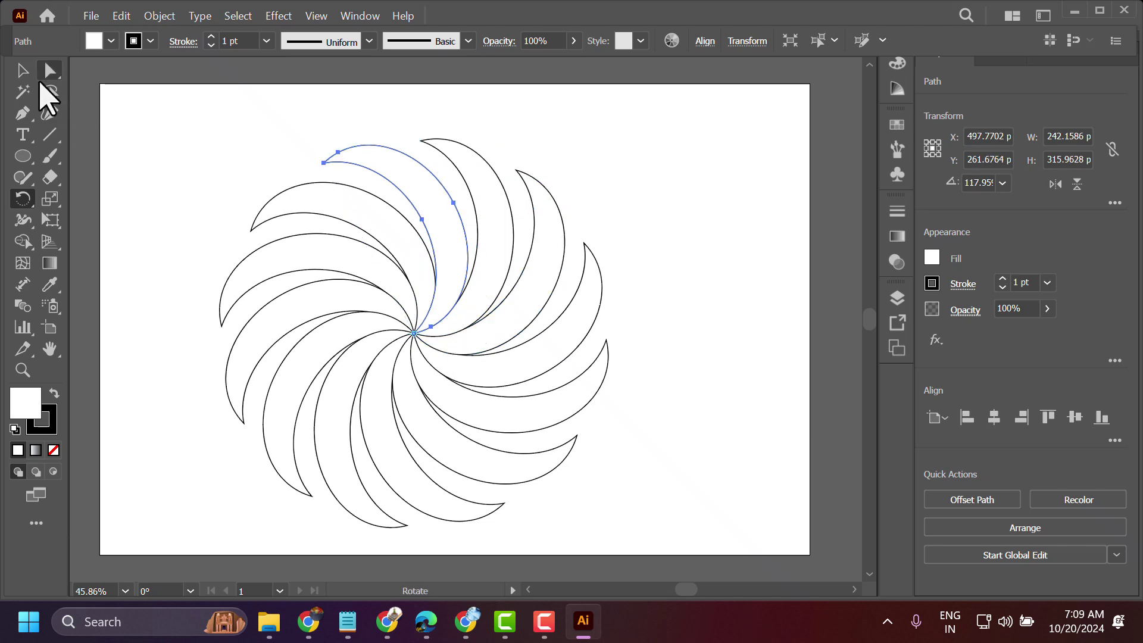
Step: Give all crescents a radial white-to-black gradient and slide the white stop right
{"action": "left_click", "coordinate": [23, 70]}
{"action": "left_click_drag", "start_coordinate": [204, 116], "coordinate": [670, 551]}
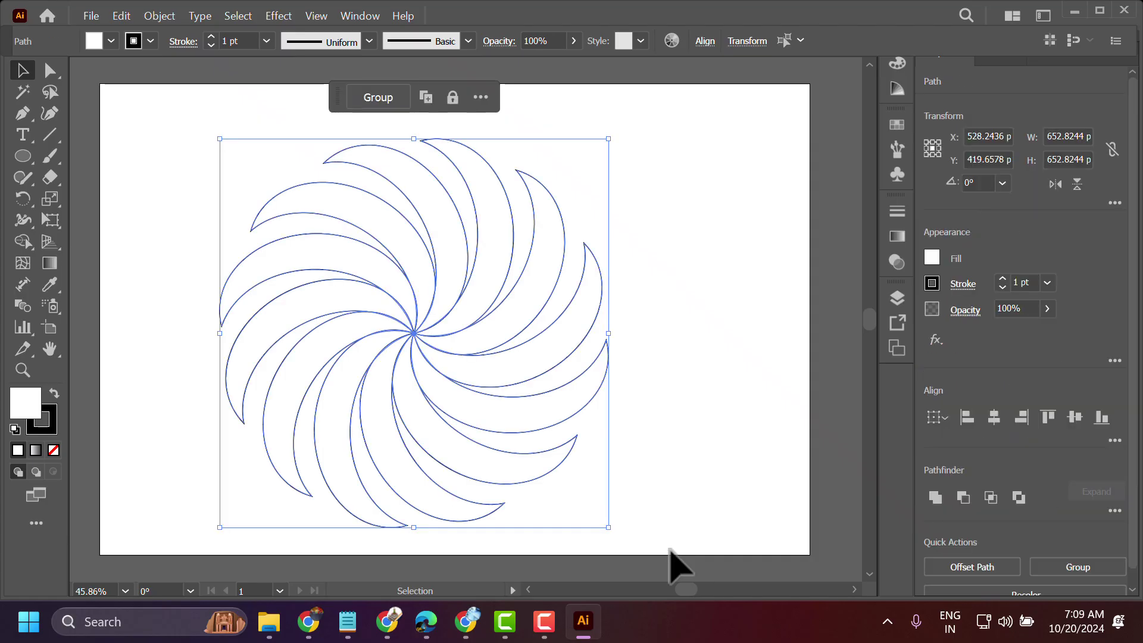
{"action": "left_click", "coordinate": [38, 451]}
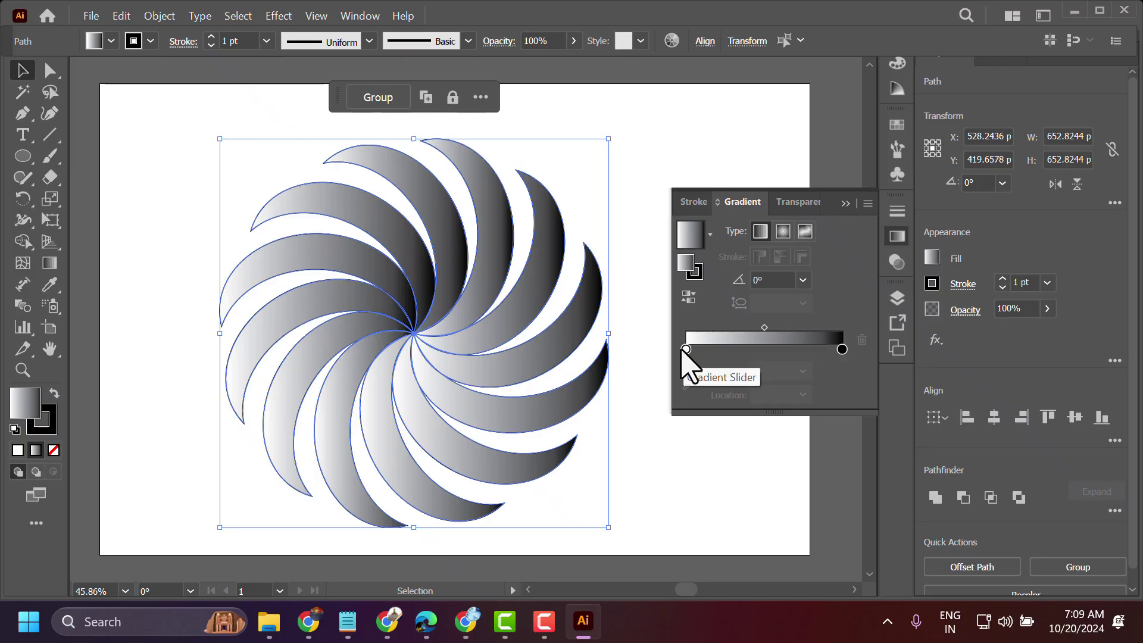
{"action": "mouse_move", "coordinate": [686, 350]}
{"action": "left_mouse_down"}
{"action": "mouse_move", "coordinate": [732, 356]}
{"action": "mouse_move", "coordinate": [679, 348]}
{"action": "left_mouse_up"}
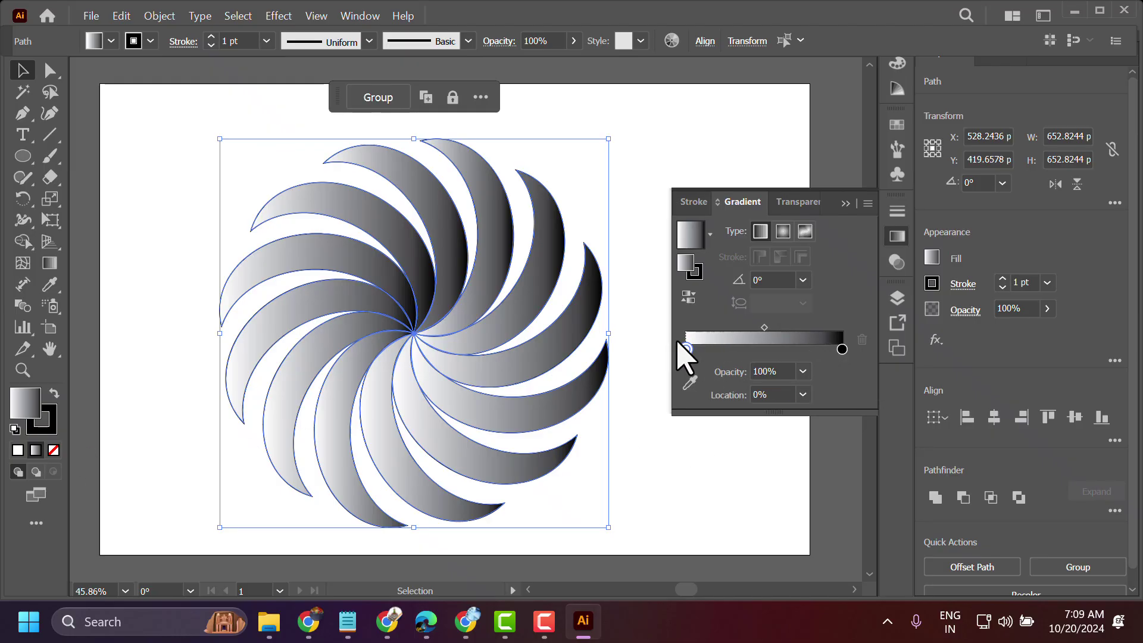
{"action": "left_click", "coordinate": [784, 232]}
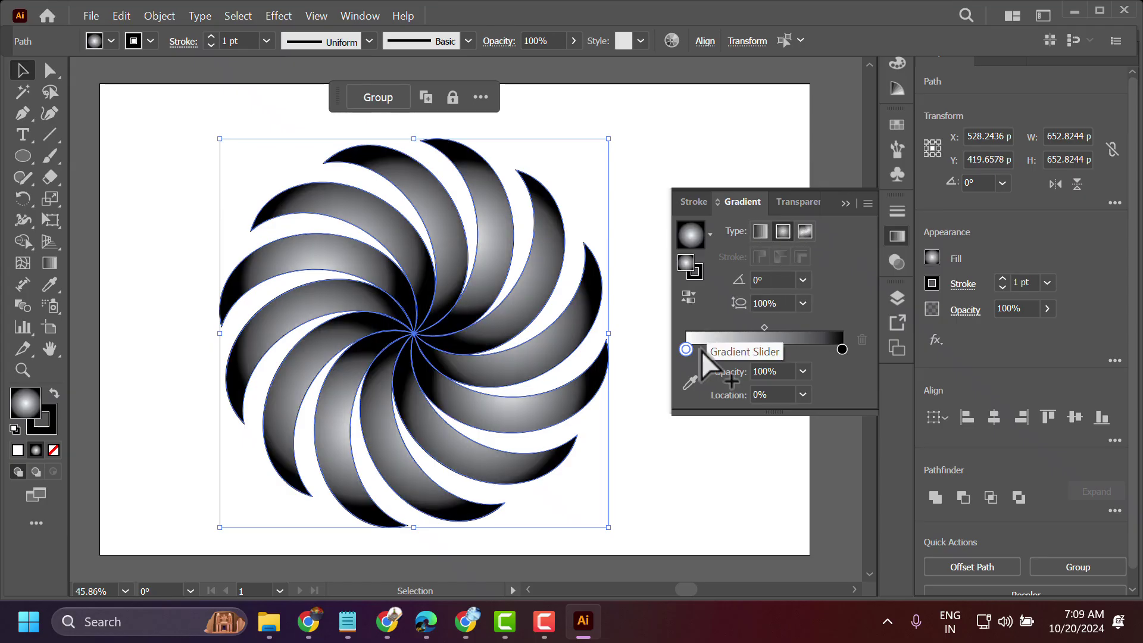
{"action": "mouse_move", "coordinate": [687, 350]}
{"action": "left_mouse_down"}
{"action": "mouse_move", "coordinate": [781, 350]}
{"action": "mouse_move", "coordinate": [732, 349]}
{"action": "left_mouse_up"}
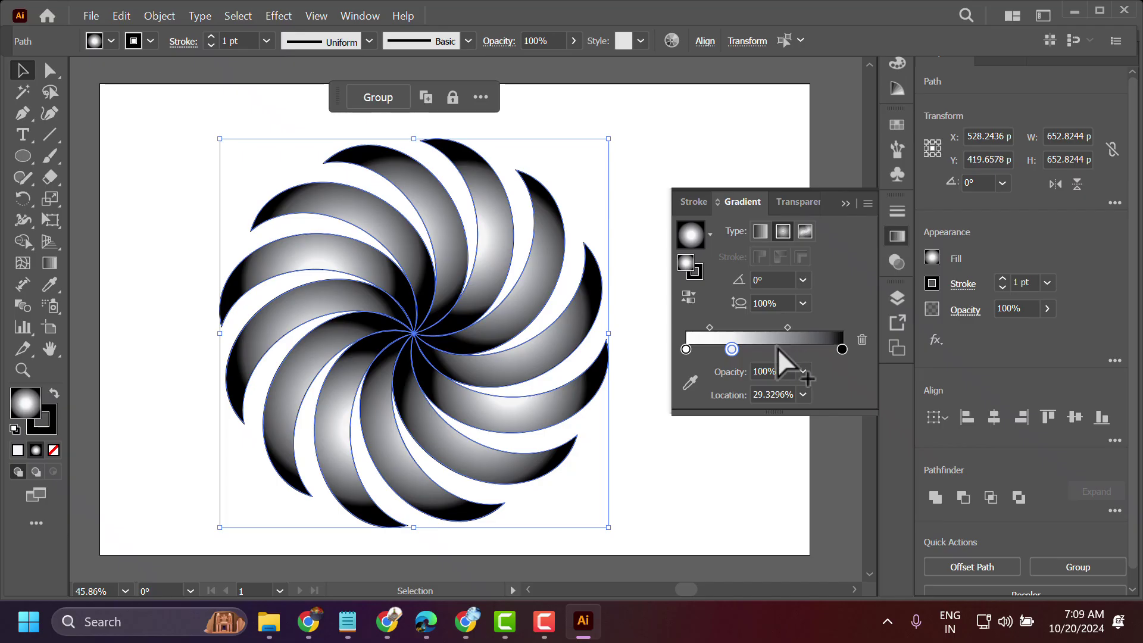
{"action": "double_click", "coordinate": [731, 350]}
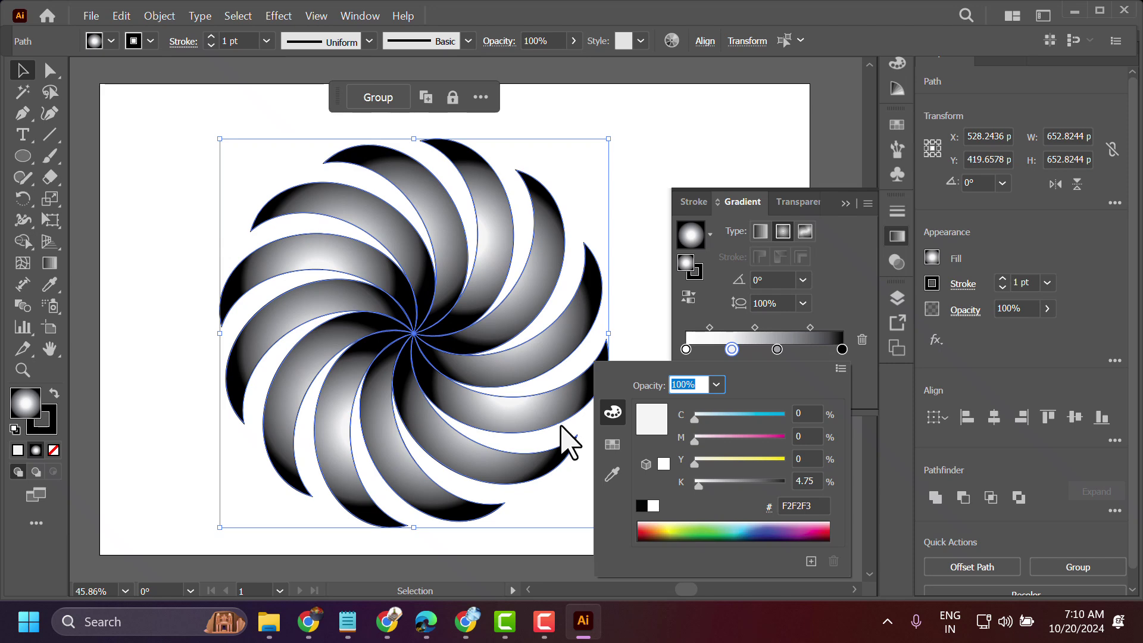
Step: Colour the second gradient stop cyan and the first stop dark blue from Swatches
{"action": "left_click", "coordinate": [612, 444]}
{"action": "left_click", "coordinate": [700, 405]}
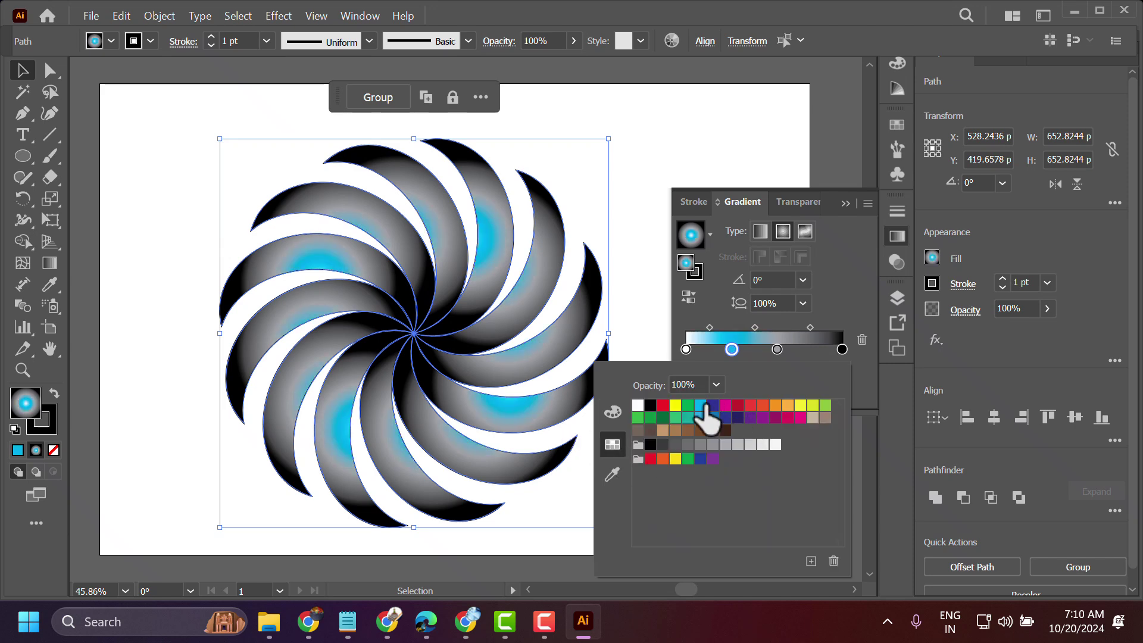
{"action": "left_click", "coordinate": [686, 349]}
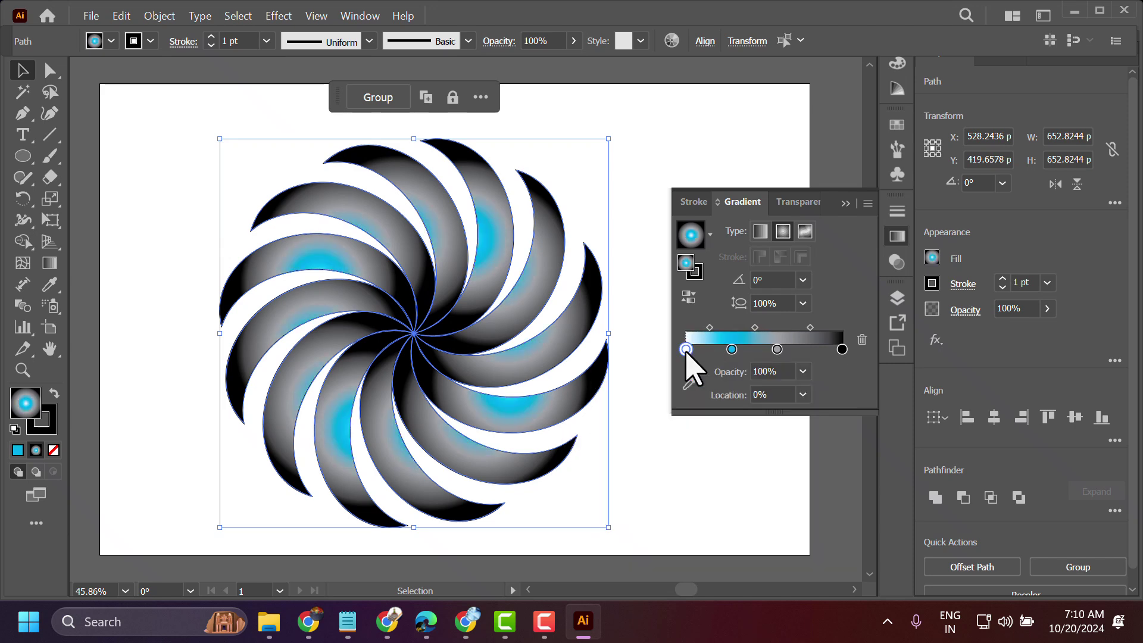
{"action": "double_click", "coordinate": [686, 349]}
{"action": "left_click", "coordinate": [712, 405]}
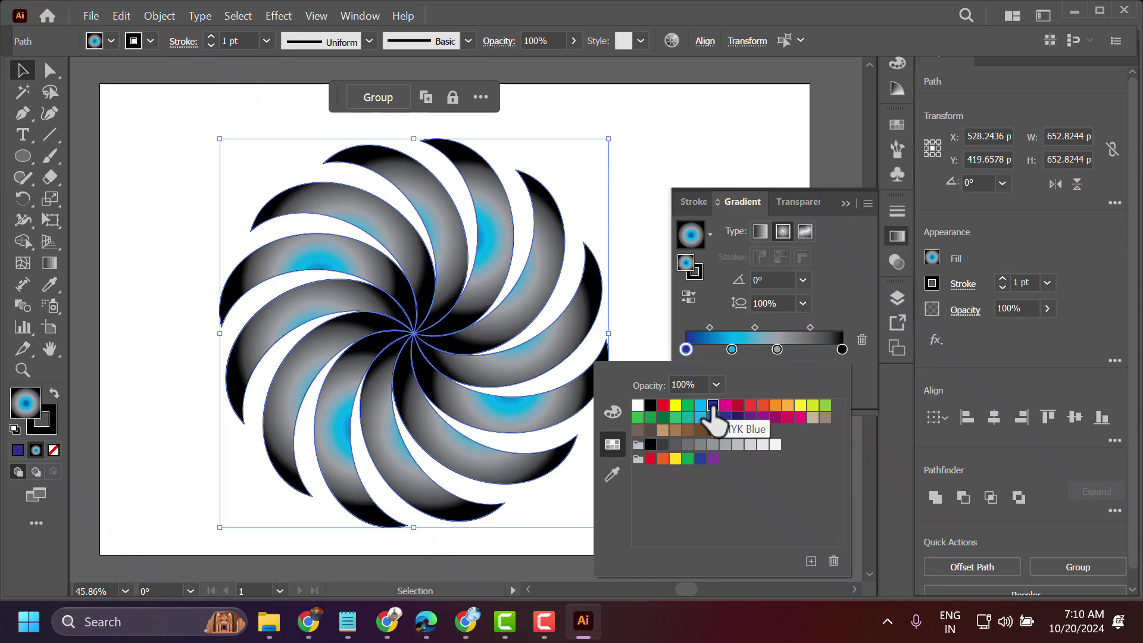
Step: Make the third and last gradient stops blue, then close the picker and deselect
{"action": "double_click", "coordinate": [777, 350]}
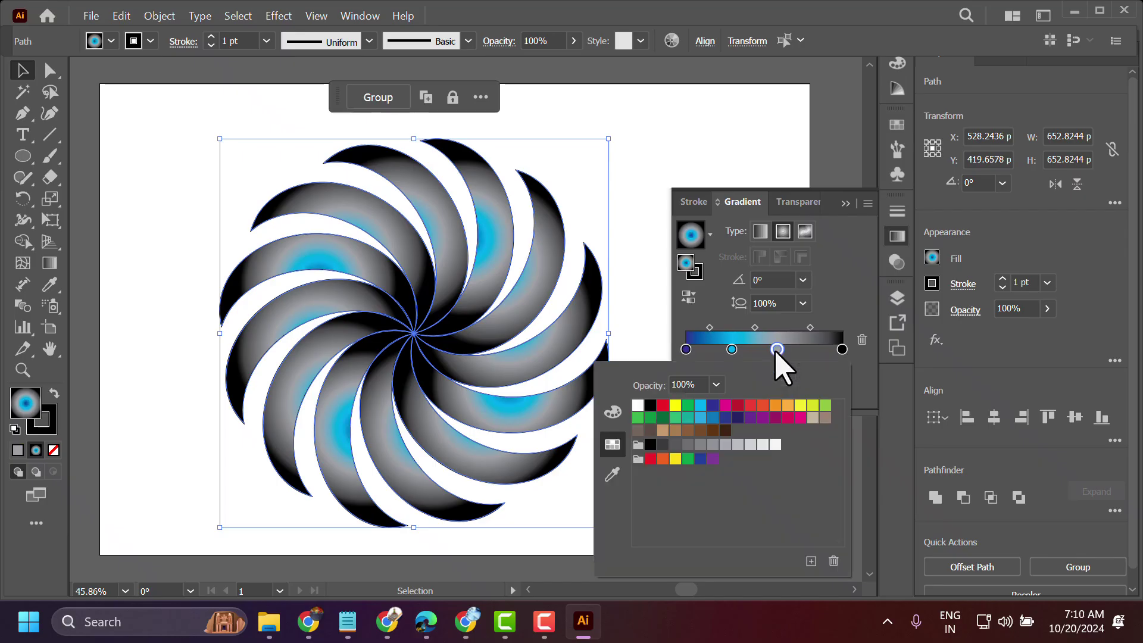
{"action": "left_click", "coordinate": [712, 418]}
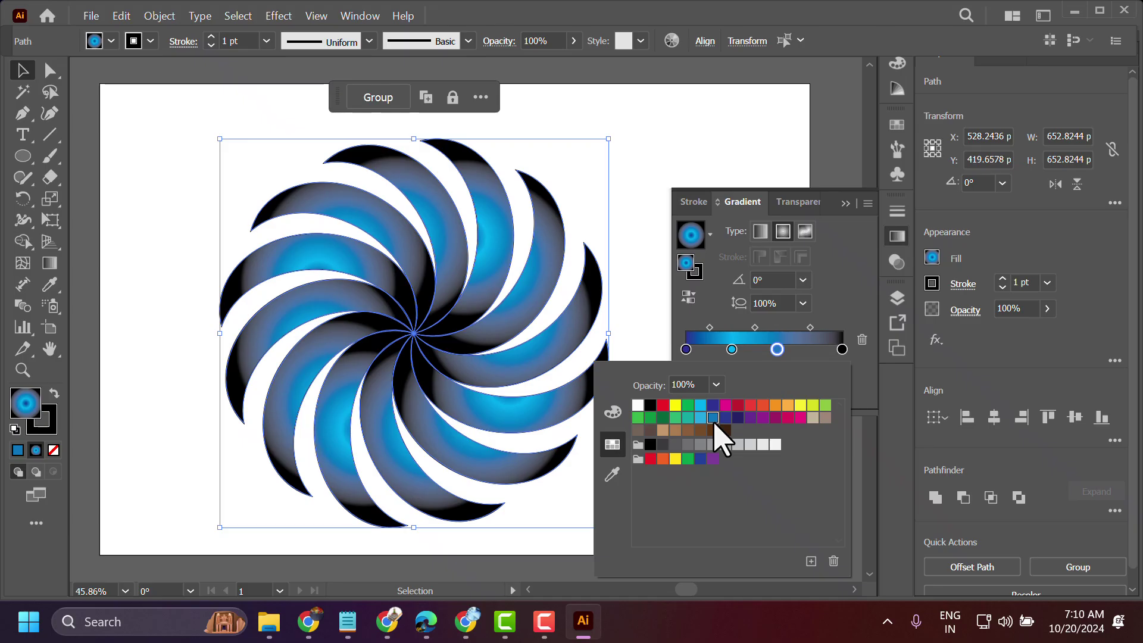
{"action": "double_click", "coordinate": [842, 350]}
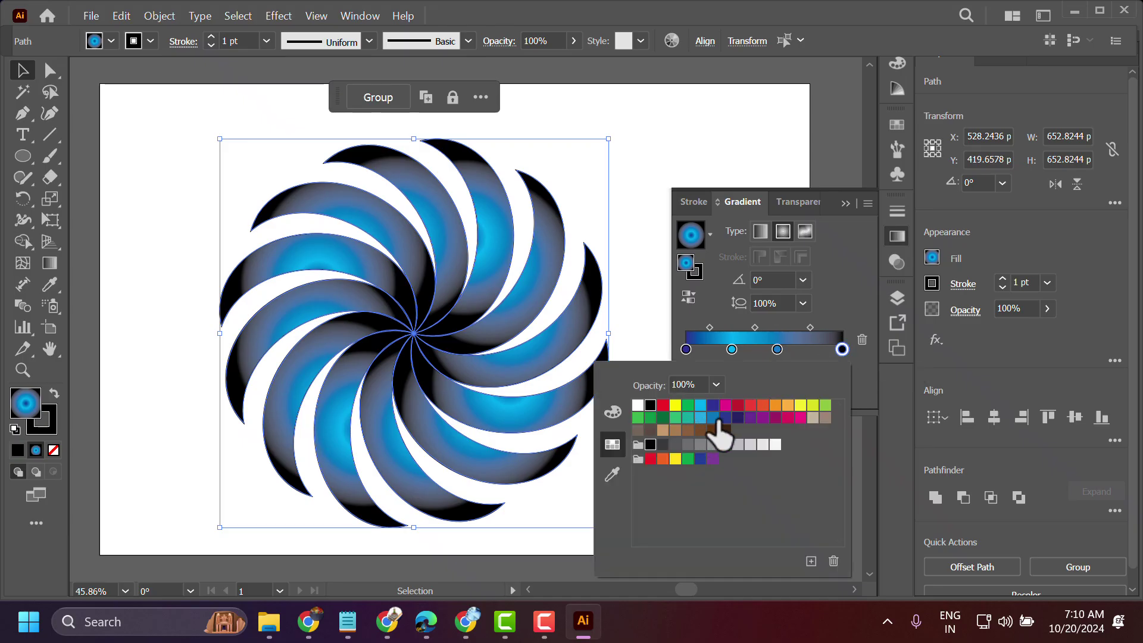
{"action": "left_click", "coordinate": [712, 418]}
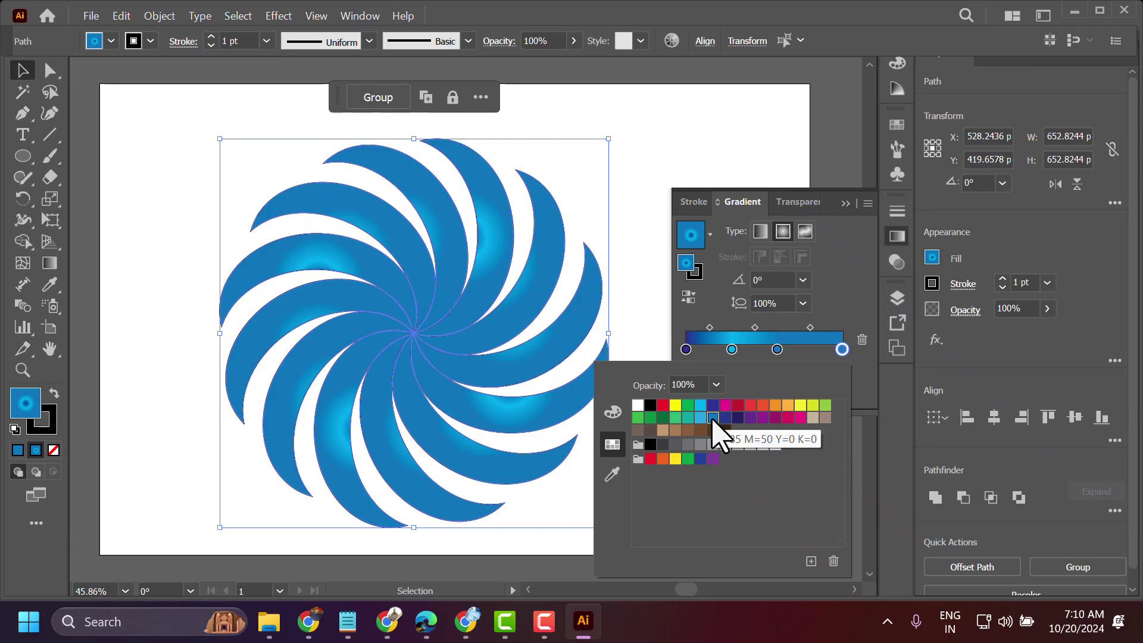
{"action": "left_click", "coordinate": [713, 406]}
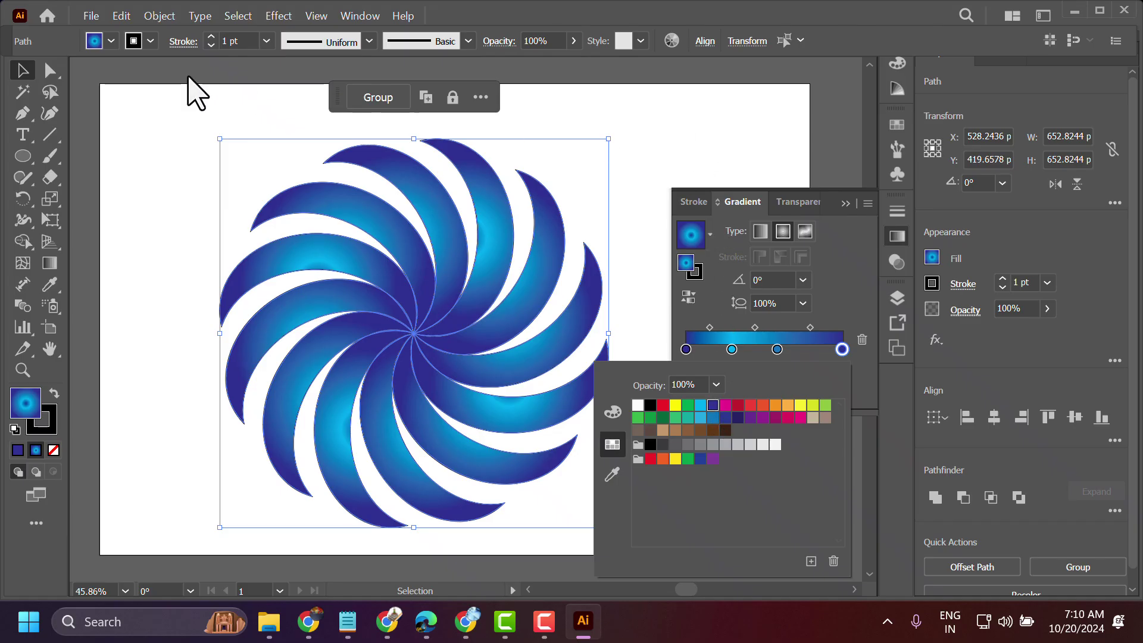
{"action": "left_click", "coordinate": [24, 72]}
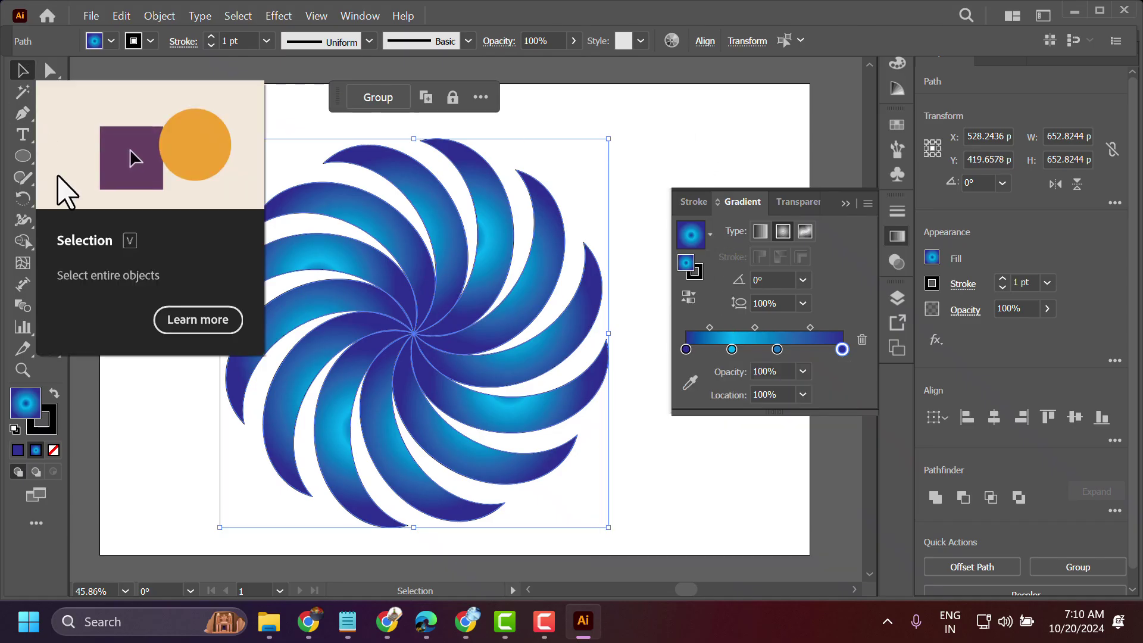
{"action": "left_click", "coordinate": [149, 387]}
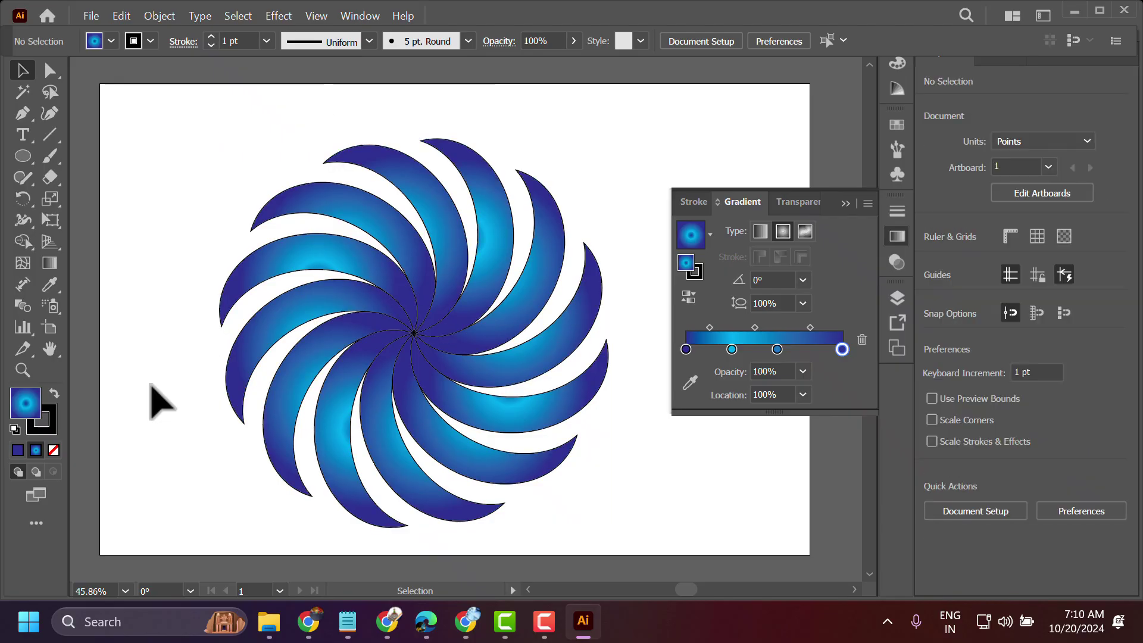
Step: Select all the swirl's crescents and group them together
{"action": "left_click", "coordinate": [846, 204]}
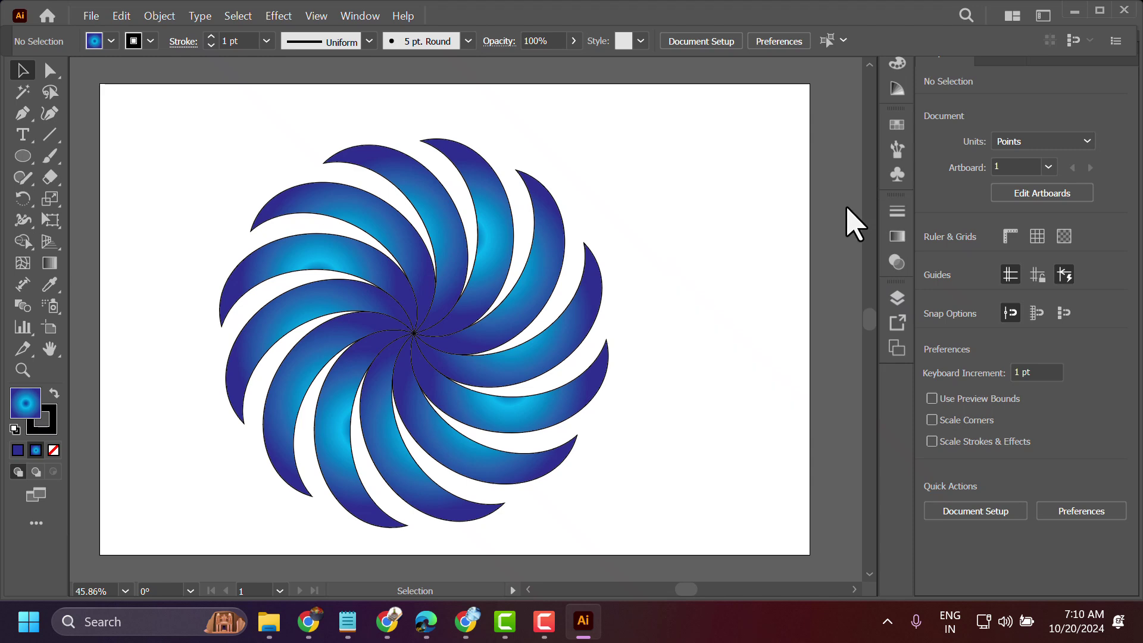
{"action": "left_click", "coordinate": [23, 156]}
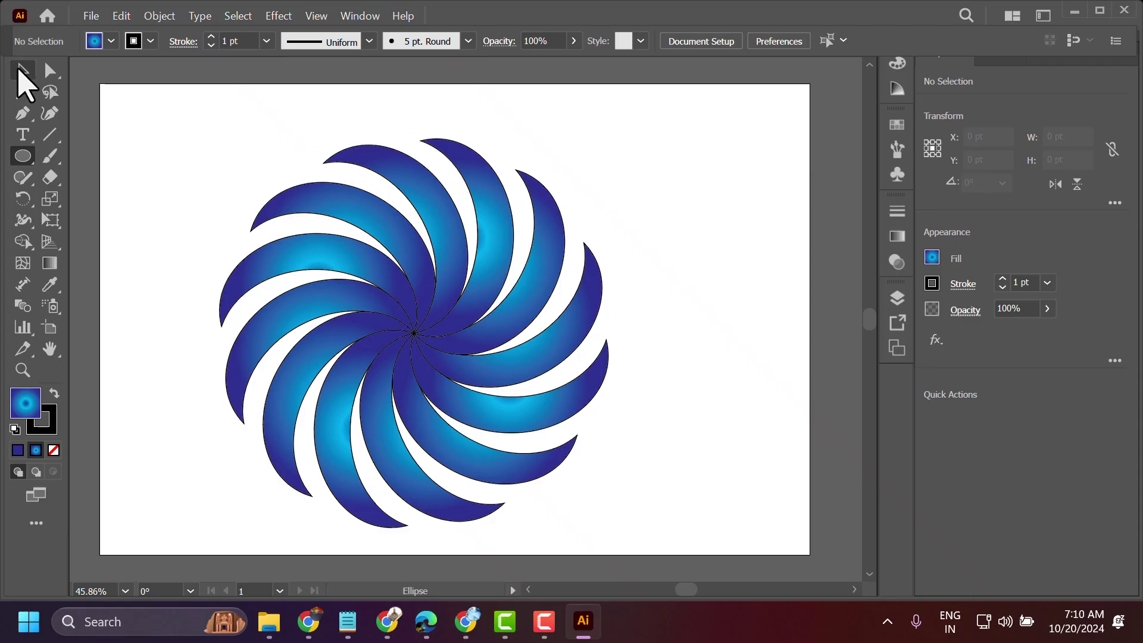
{"action": "left_click", "coordinate": [22, 70]}
{"action": "mouse_move", "coordinate": [180, 113]}
{"action": "left_mouse_down"}
{"action": "mouse_move", "coordinate": [464, 301]}
{"action": "mouse_move", "coordinate": [681, 540]}
{"action": "left_mouse_up"}
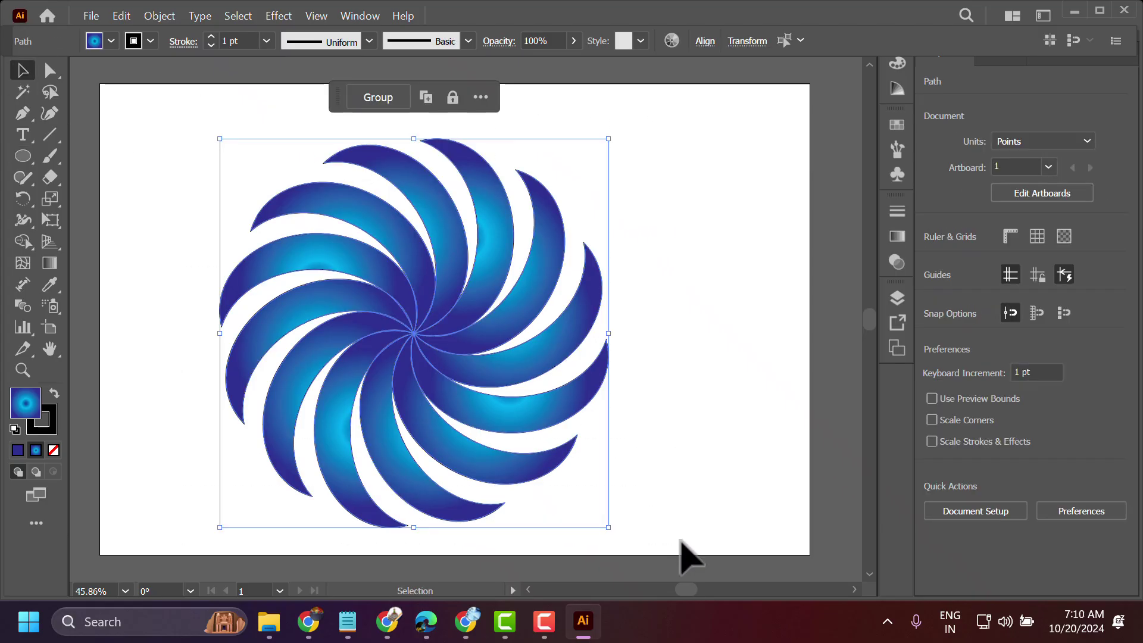
{"action": "left_click", "coordinate": [377, 99]}
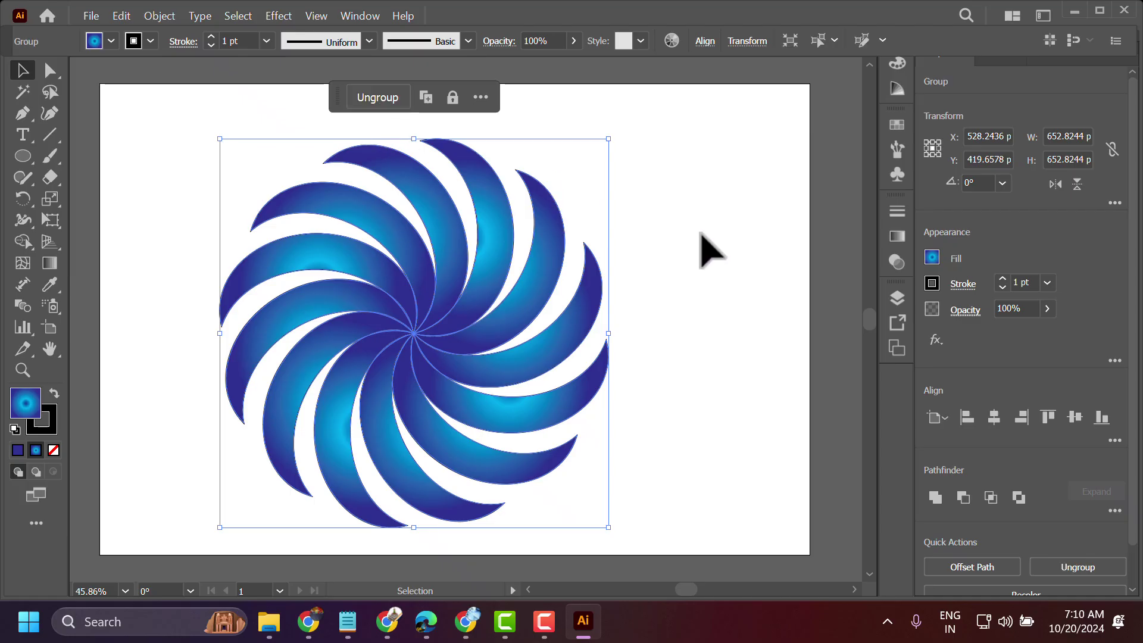
{"action": "left_click", "coordinate": [701, 250]}
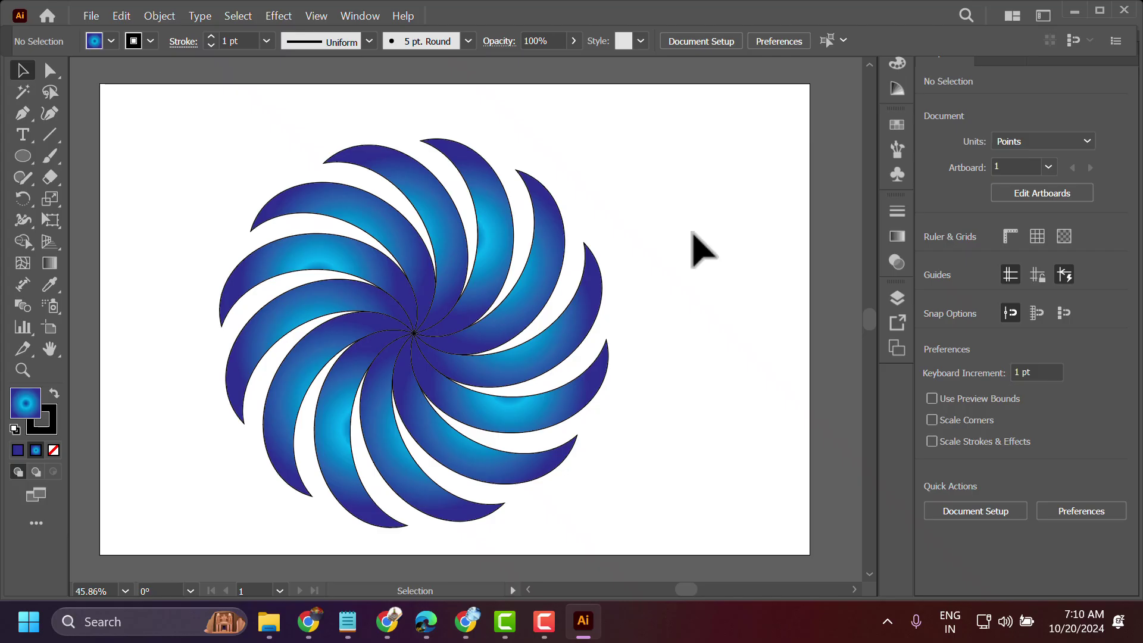
Step: Draw a gradient-filled circle over the swirl, aligned and enlarged to about 664 pt
{"action": "left_click", "coordinate": [22, 156]}
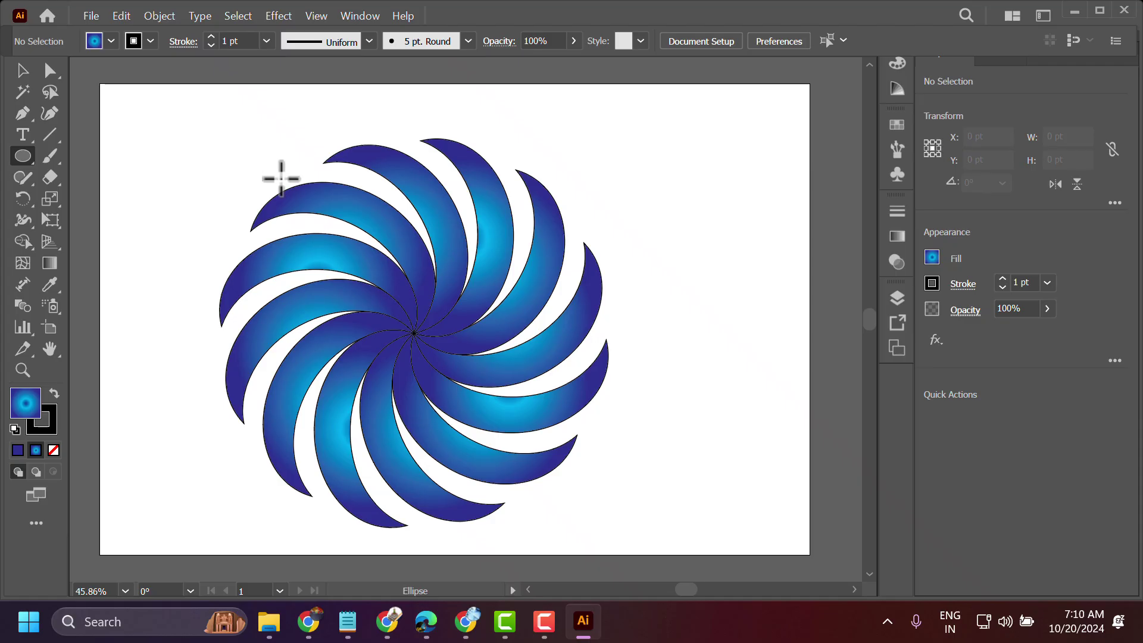
{"action": "left_click_drag", "start_coordinate": [281, 177], "coordinate": [558, 496]}
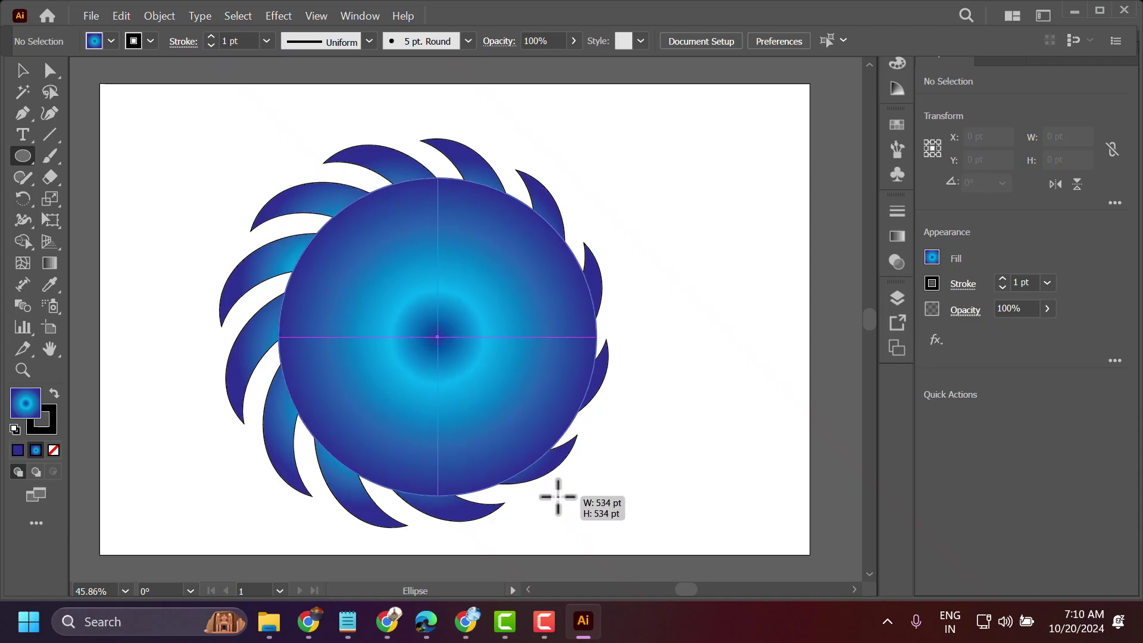
{"action": "left_click_drag", "start_coordinate": [557, 497], "coordinate": [658, 556]}
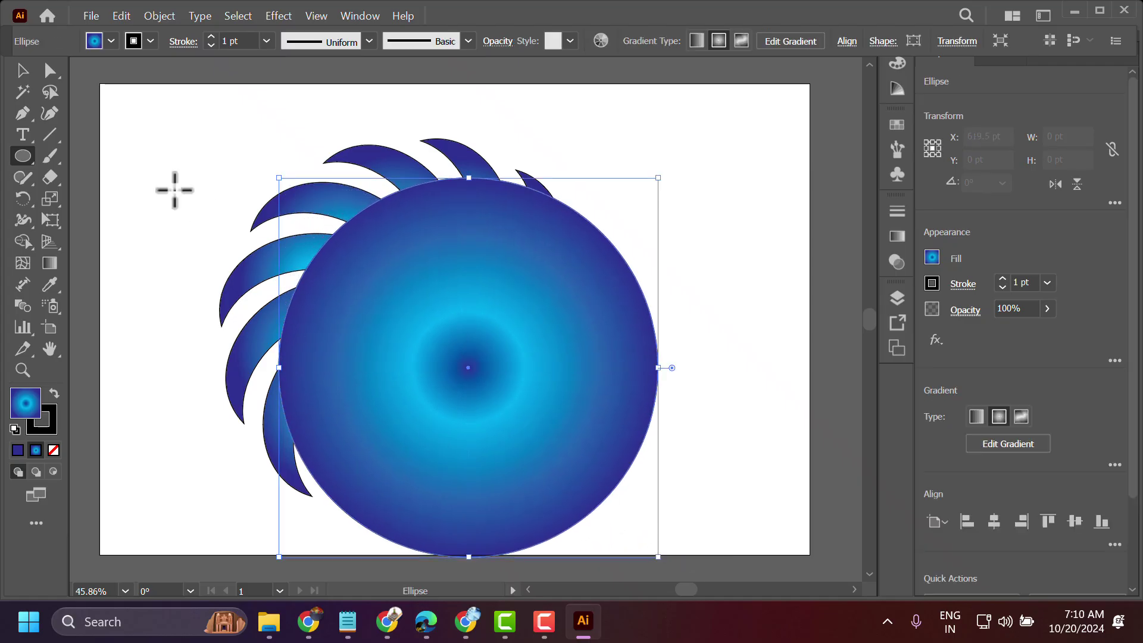
{"action": "left_click", "coordinate": [22, 70]}
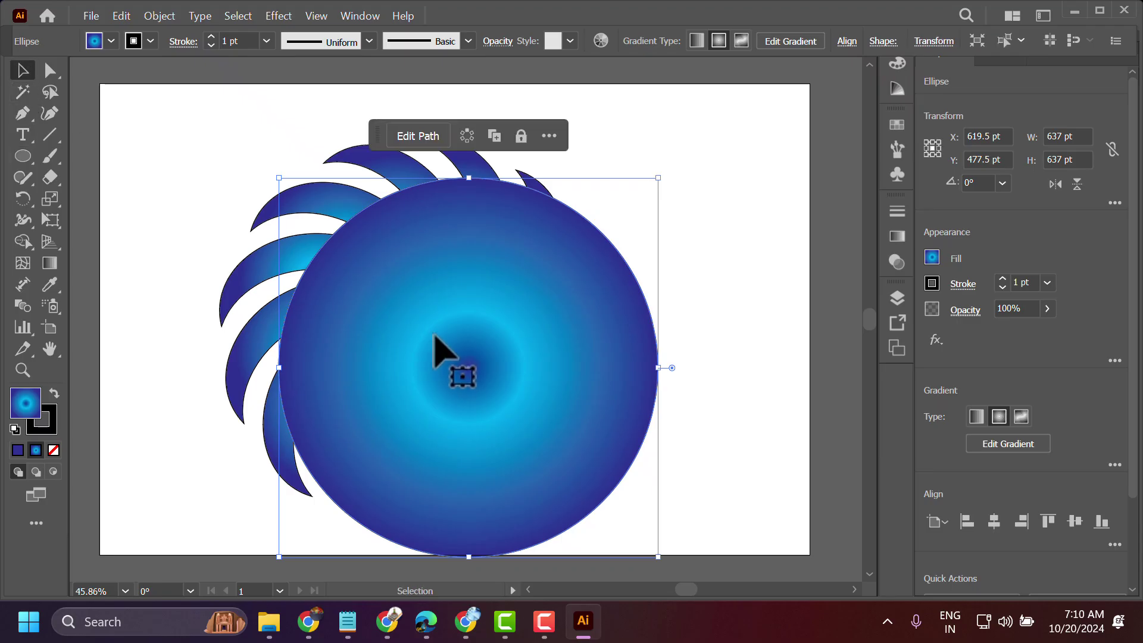
{"action": "left_click_drag", "start_coordinate": [433, 335], "coordinate": [378, 297]}
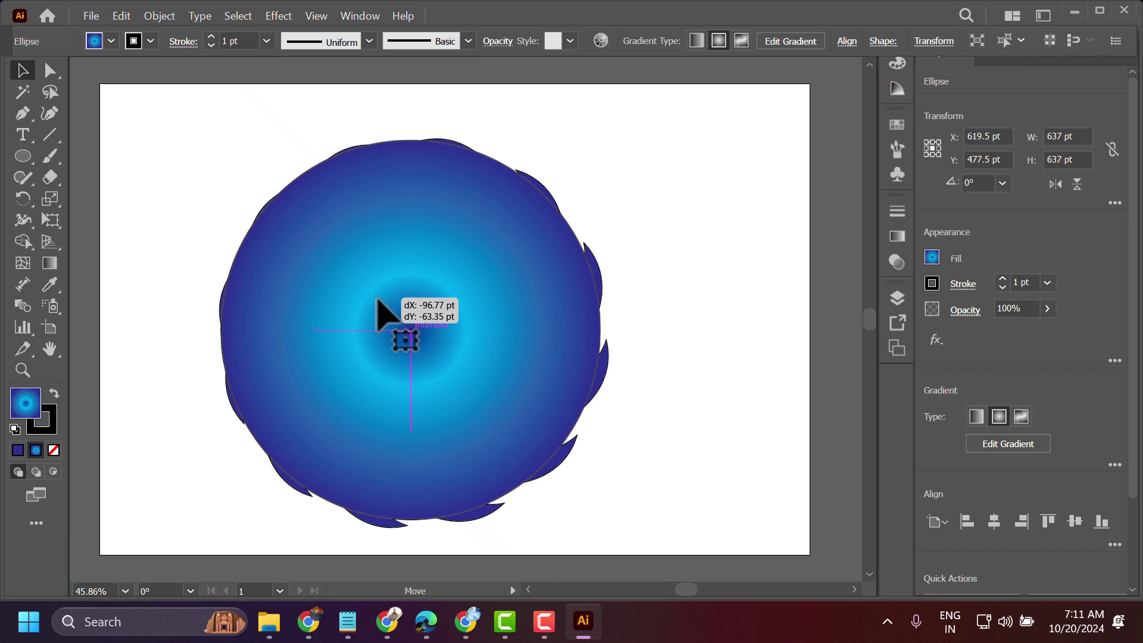
{"action": "left_click_drag", "start_coordinate": [376, 298], "coordinate": [373, 299]}
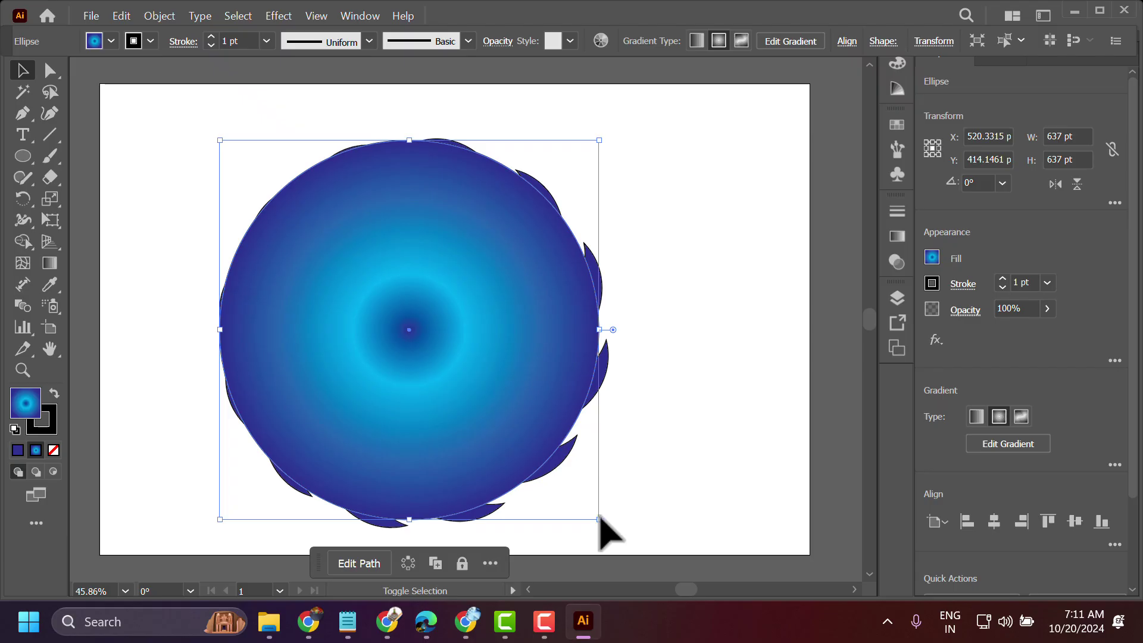
{"action": "left_click_drag", "start_coordinate": [599, 519], "coordinate": [615, 534]}
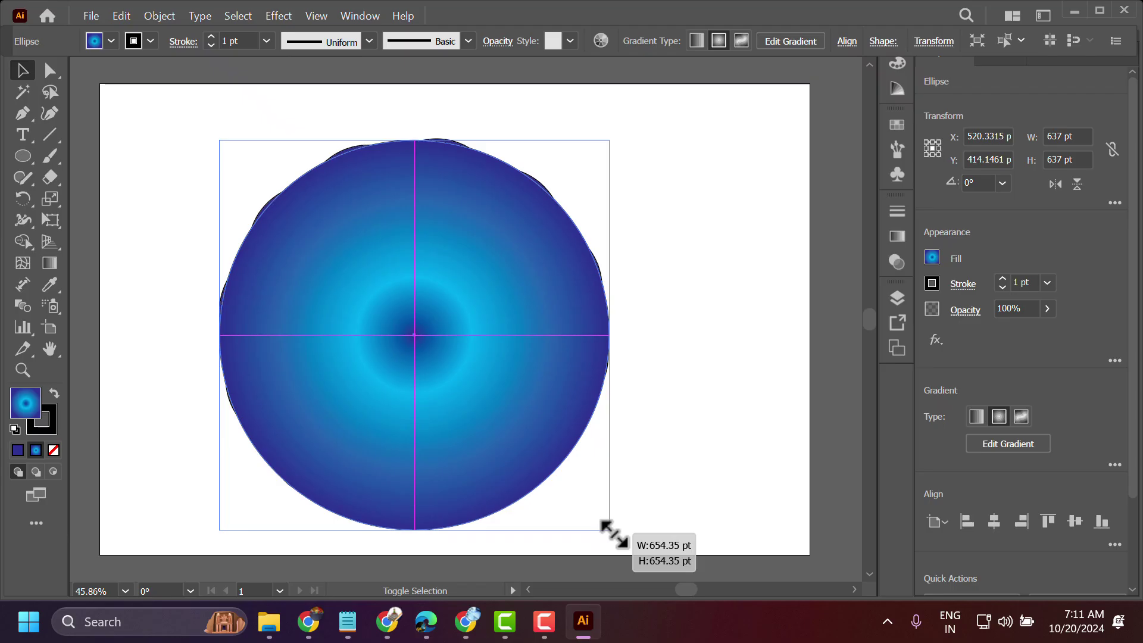
{"action": "left_click_drag", "start_coordinate": [613, 531], "coordinate": [613, 532]}
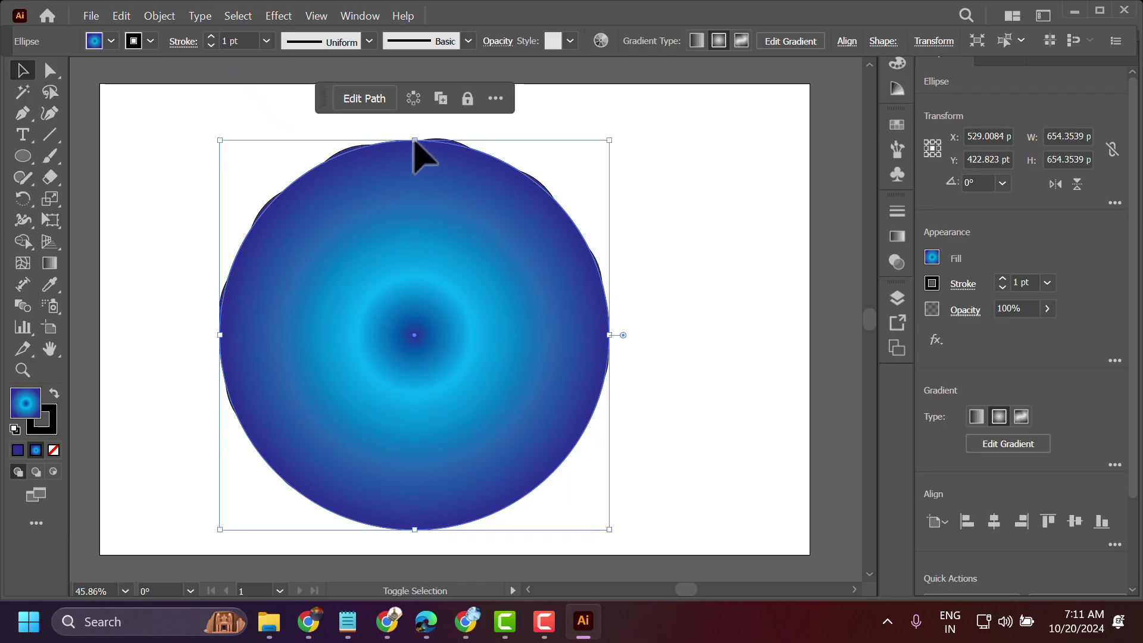
{"action": "left_click_drag", "start_coordinate": [415, 141], "coordinate": [414, 137]}
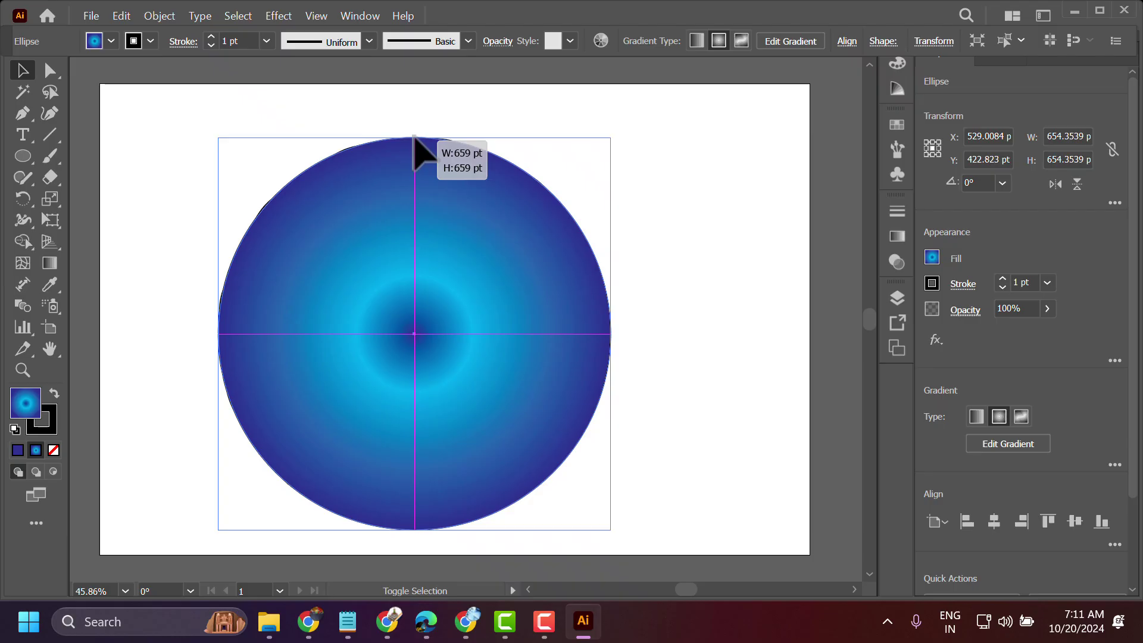
{"action": "left_click_drag", "start_coordinate": [415, 136], "coordinate": [413, 133]}
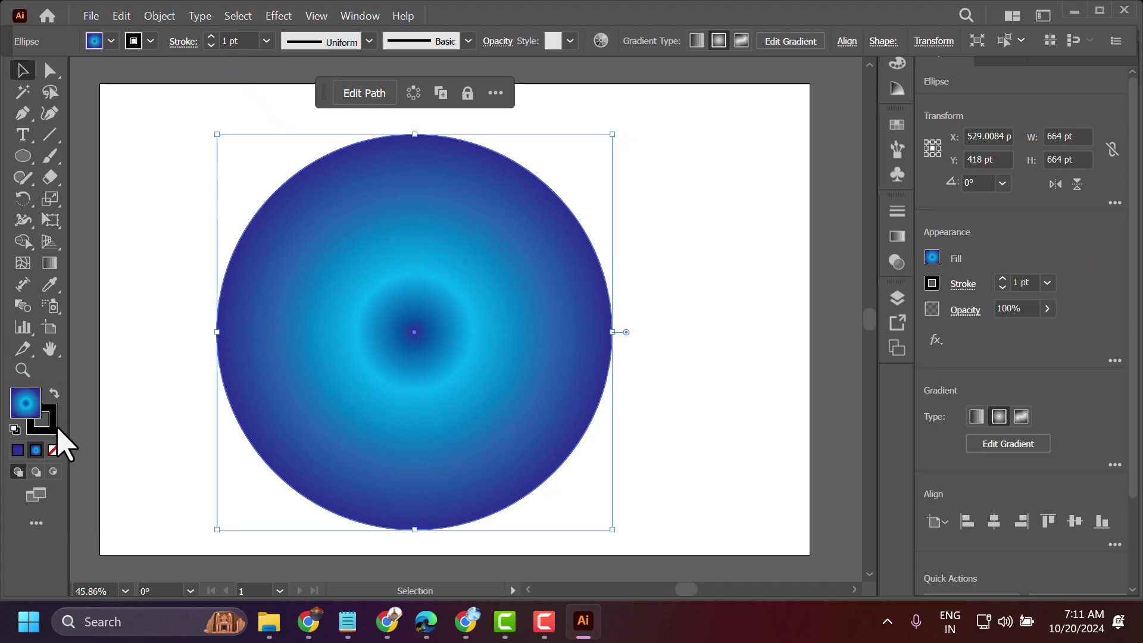
Step: Change the circle's fill to solid white
{"action": "left_click", "coordinate": [23, 450]}
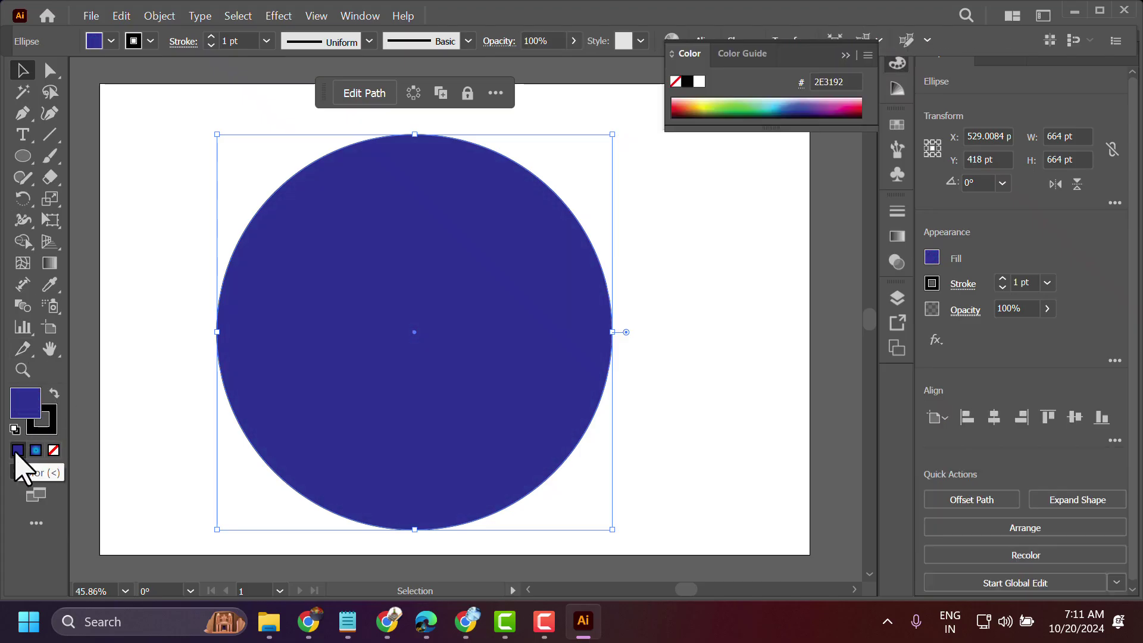
{"action": "left_click", "coordinate": [701, 82]}
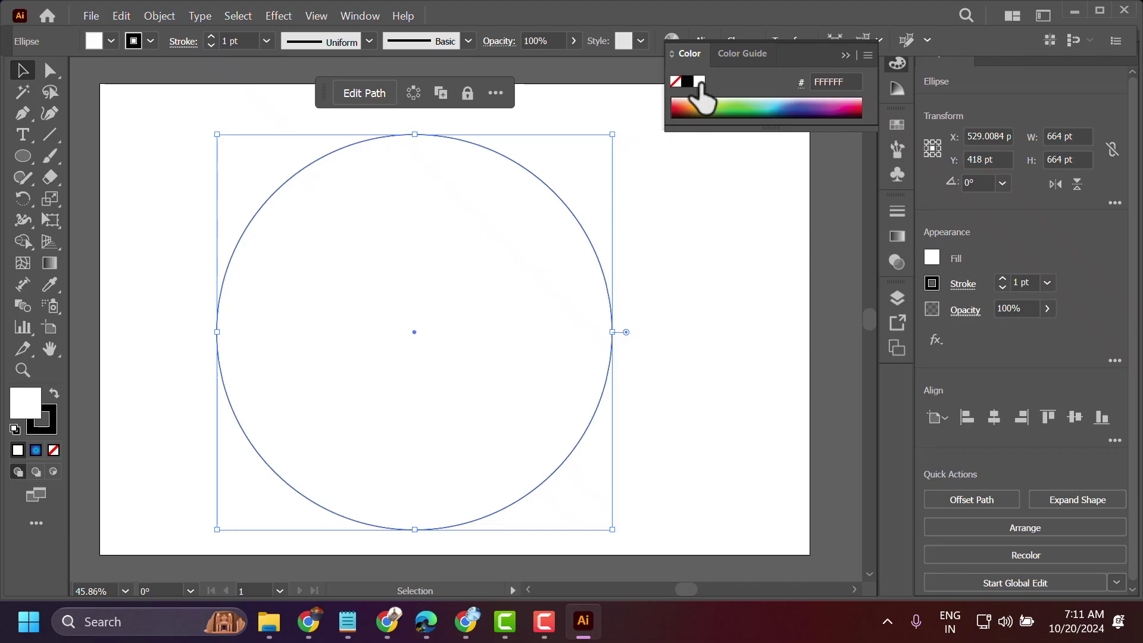
{"action": "left_click", "coordinate": [110, 41]}
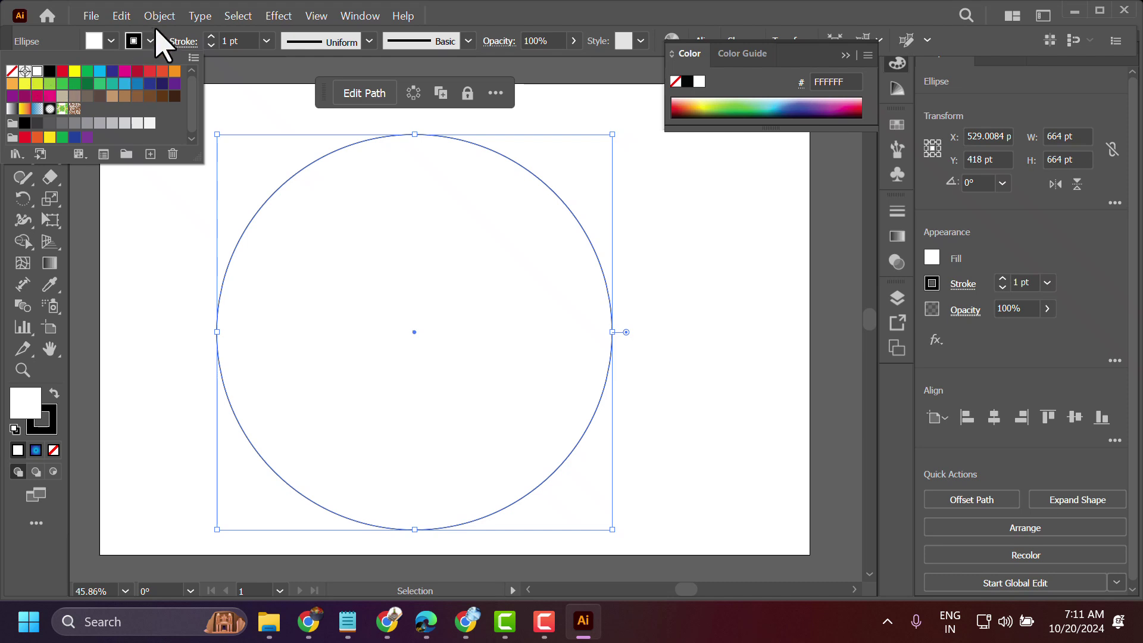
{"action": "left_click", "coordinate": [322, 158]}
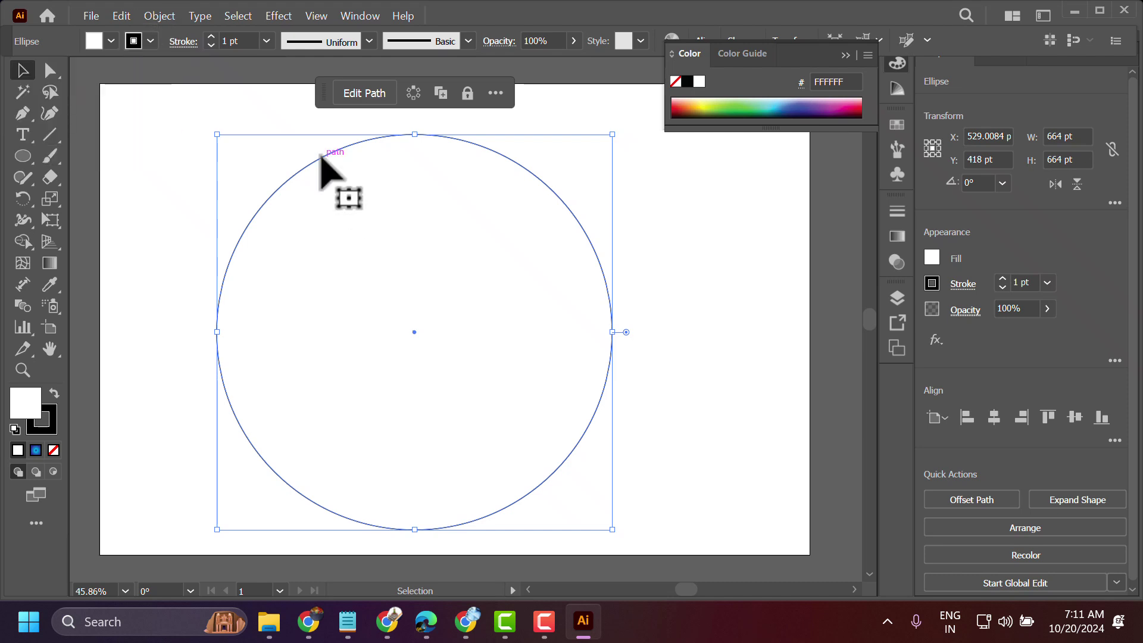
Step: Use the Arrange menu to send the white circle behind the crescent swirl
{"action": "right_click", "coordinate": [322, 159]}
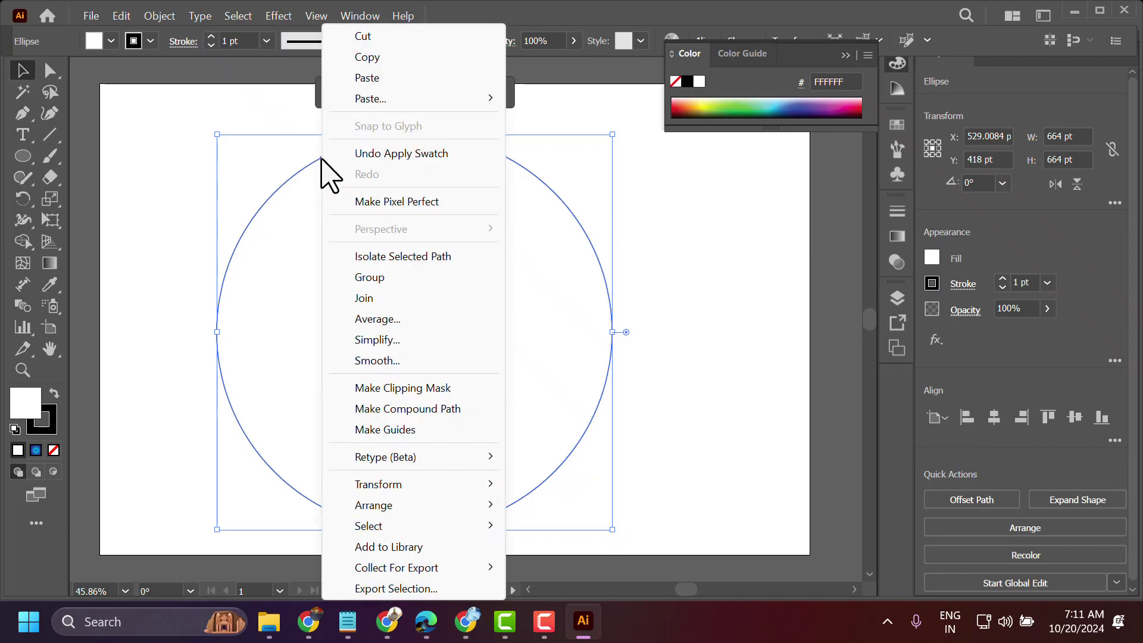
{"action": "mouse_move", "coordinate": [393, 505]}
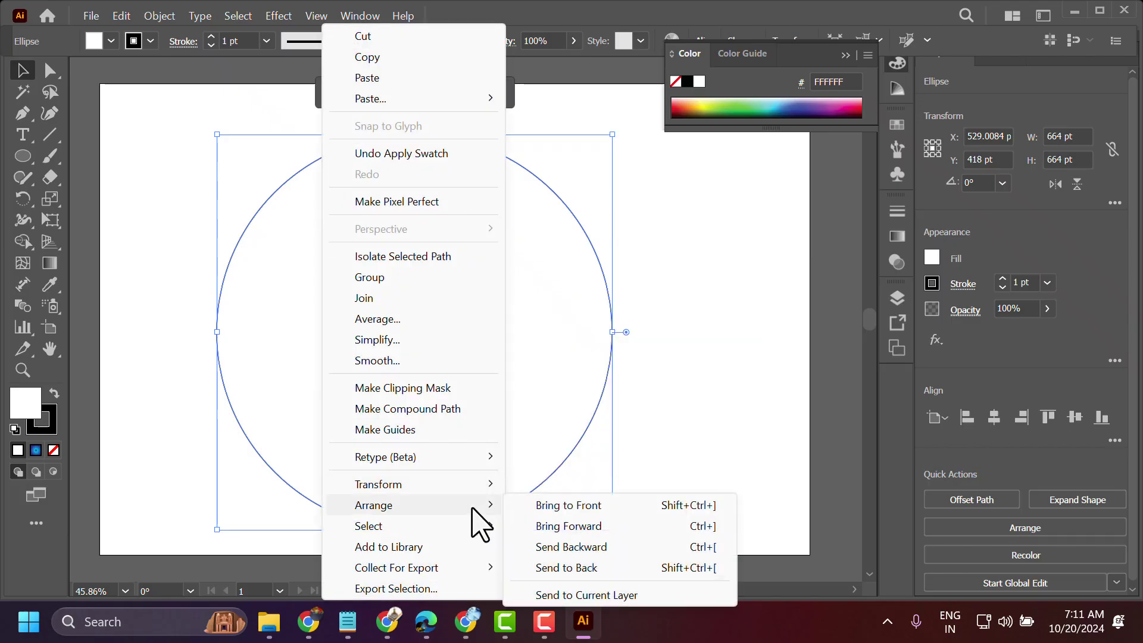
{"action": "left_click", "coordinate": [573, 525]}
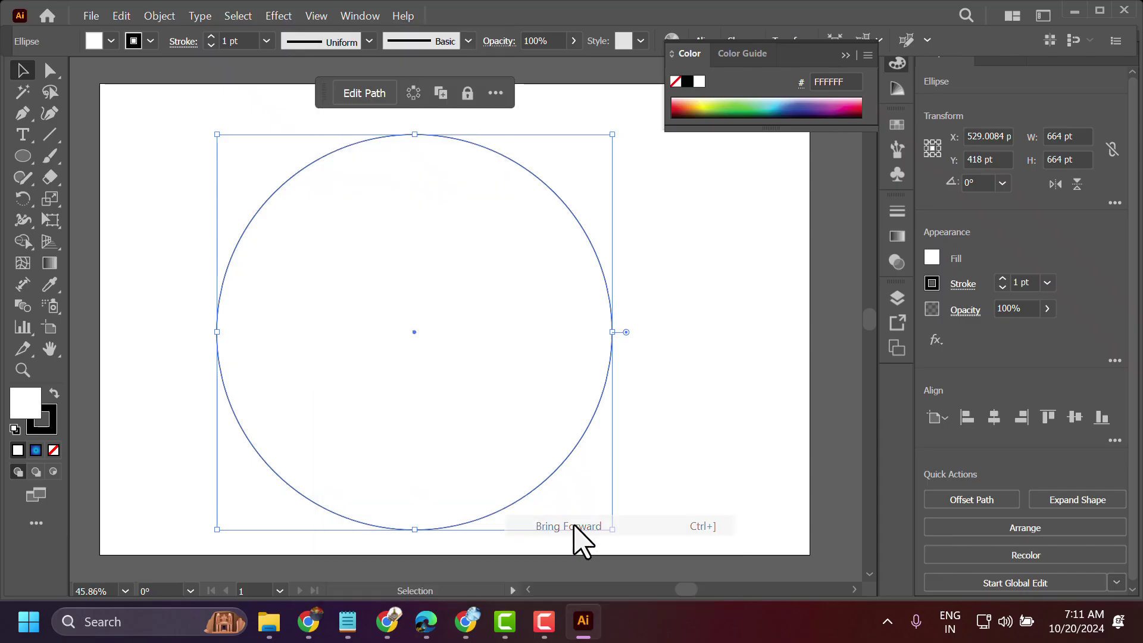
{"action": "right_click", "coordinate": [403, 136]}
{"action": "mouse_move", "coordinate": [456, 506]}
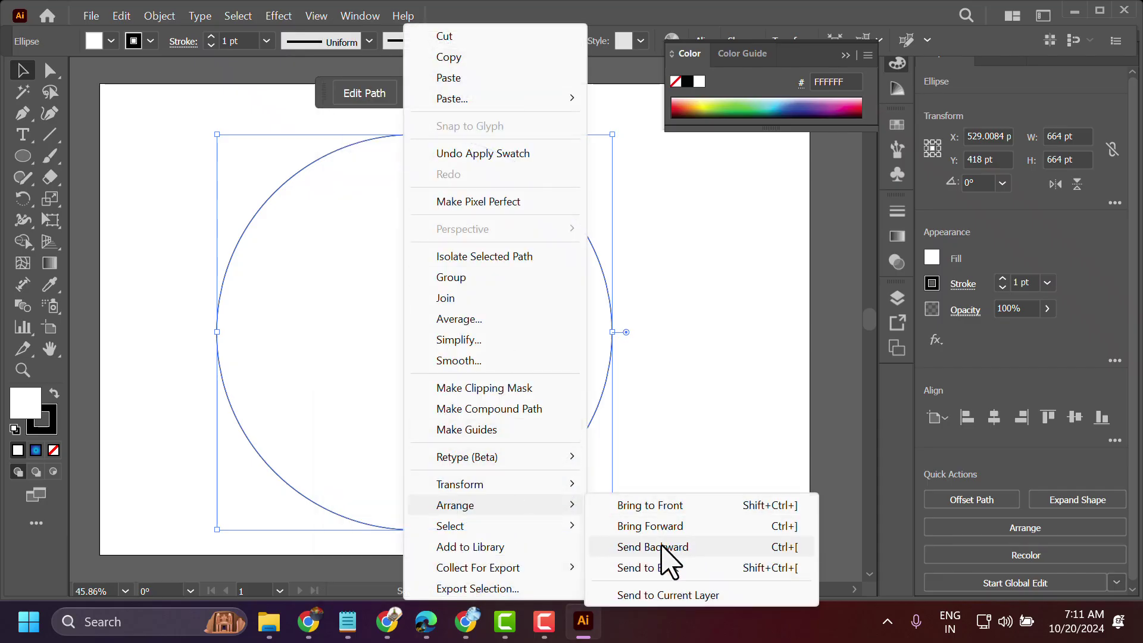
{"action": "left_click", "coordinate": [663, 547]}
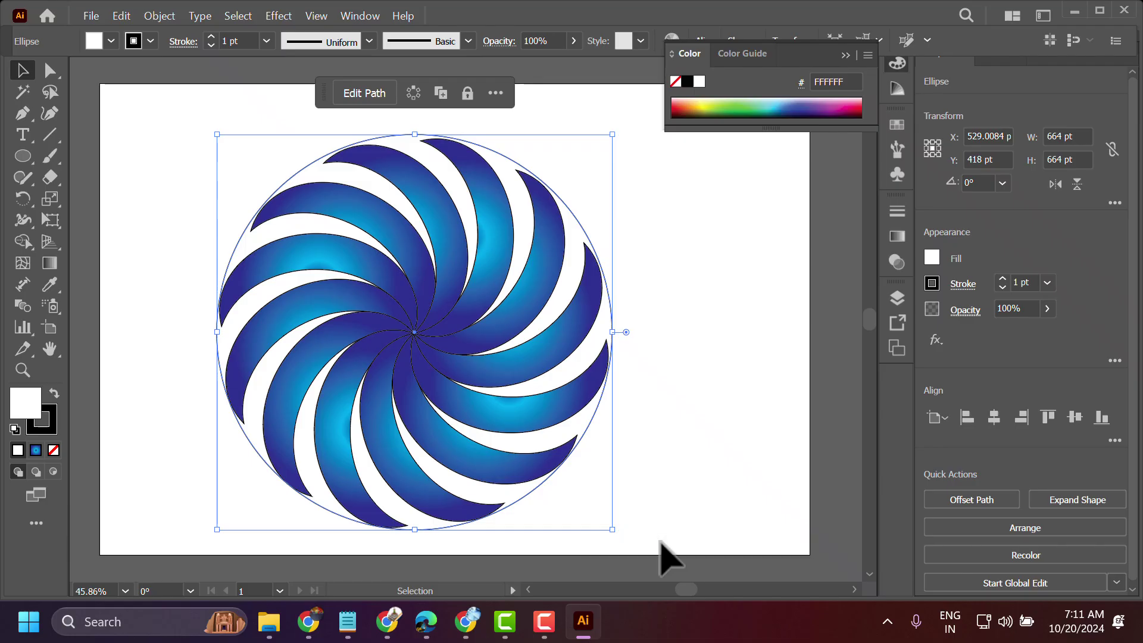
Step: Replace the enclosing circle's black outline with a 1 pt cyan-to-navy gradient stroke
{"action": "left_click", "coordinate": [661, 543]}
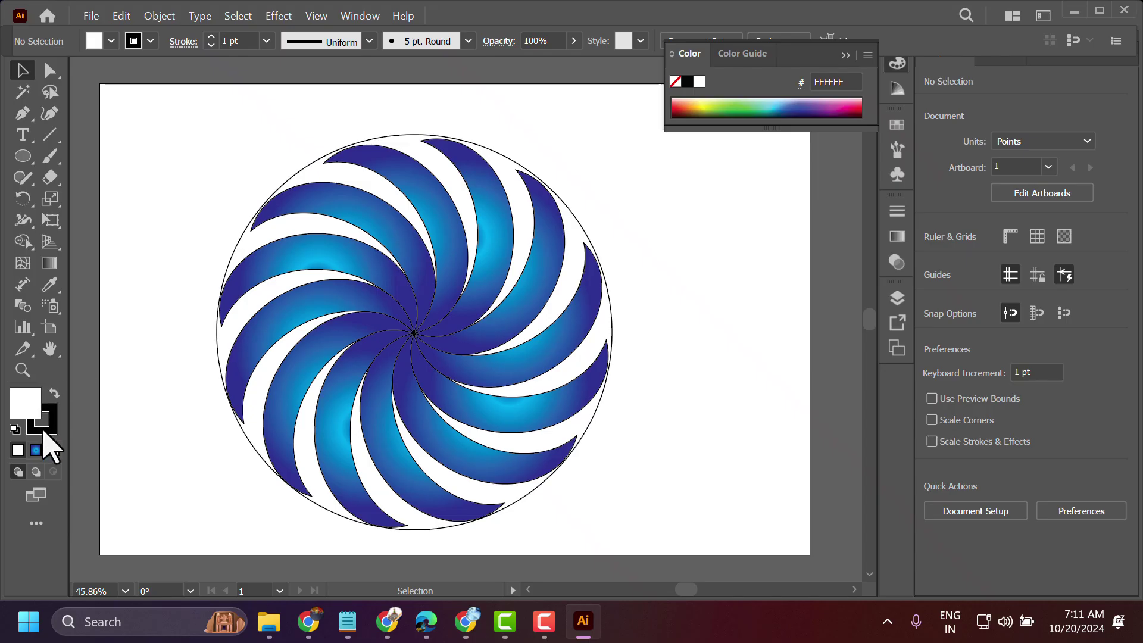
{"action": "left_click", "coordinate": [36, 450]}
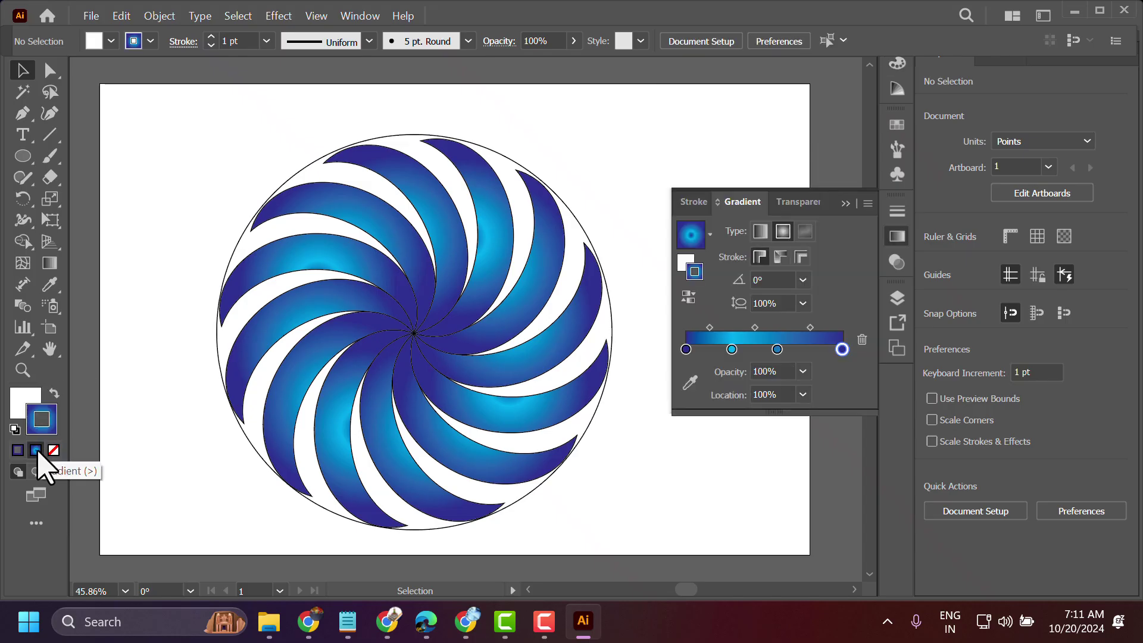
{"action": "left_click", "coordinate": [236, 251]}
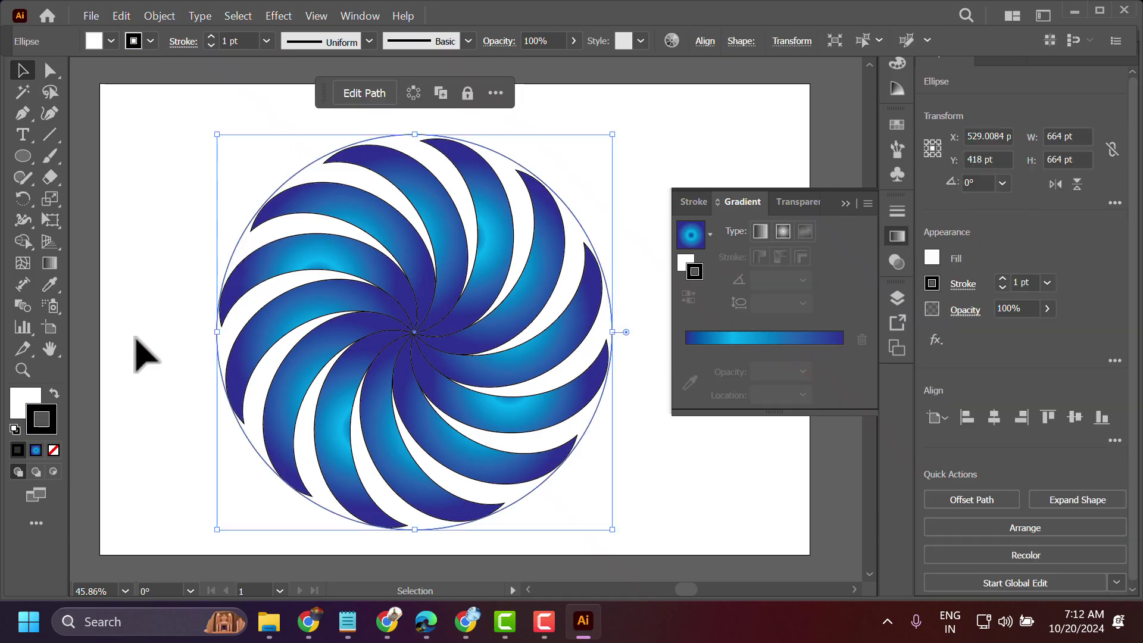
{"action": "left_click", "coordinate": [54, 451]}
{"action": "left_click", "coordinate": [36, 451]}
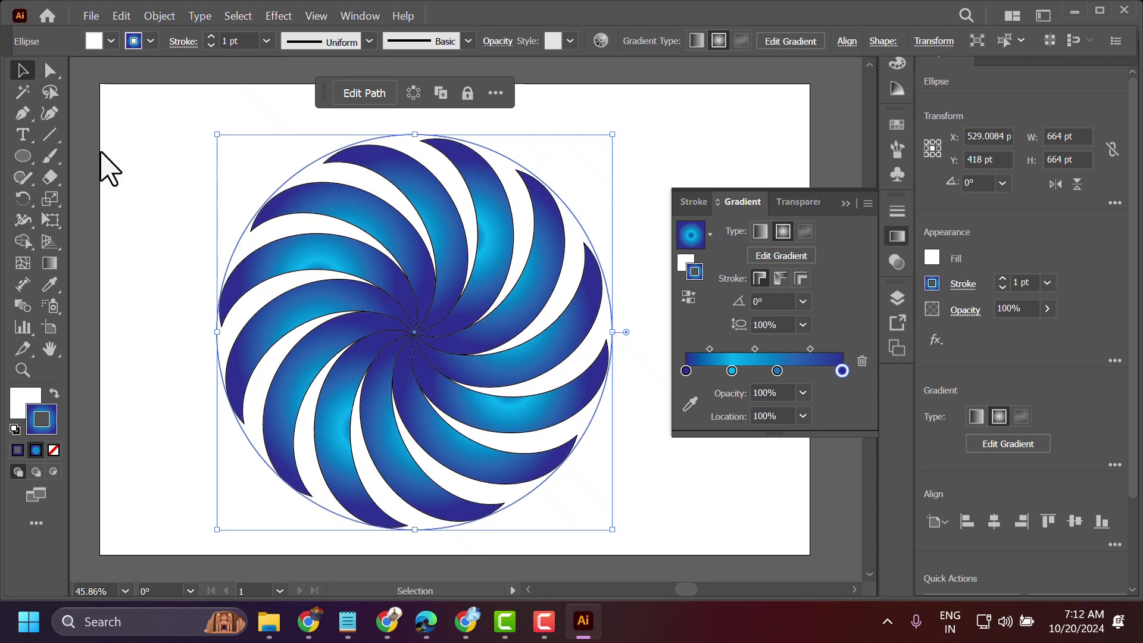
{"action": "left_click", "coordinate": [159, 192]}
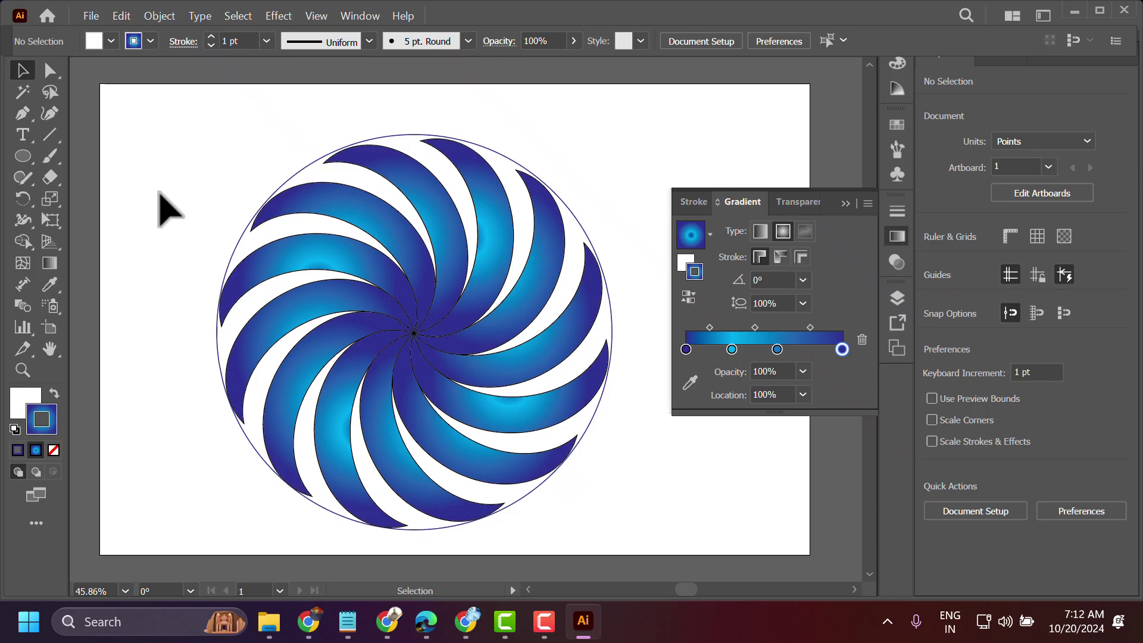
{"action": "left_click", "coordinate": [242, 234]}
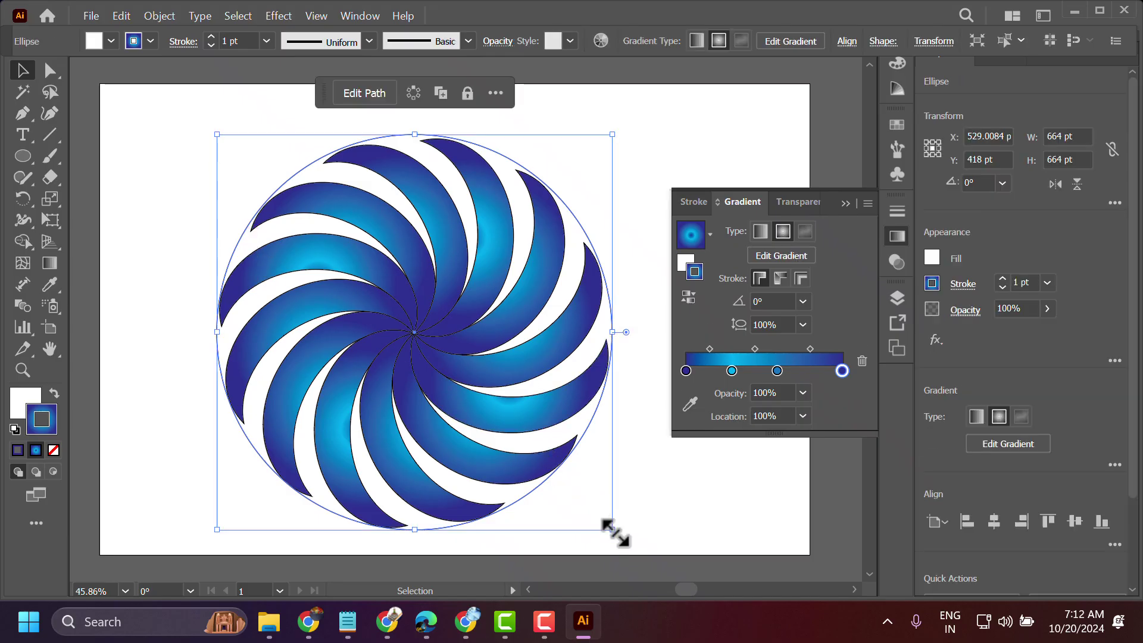
Step: Shrink the outline circle to about 660 pt and zoom in on its left edge
{"action": "left_click_drag", "start_coordinate": [614, 531], "coordinate": [611, 529]}
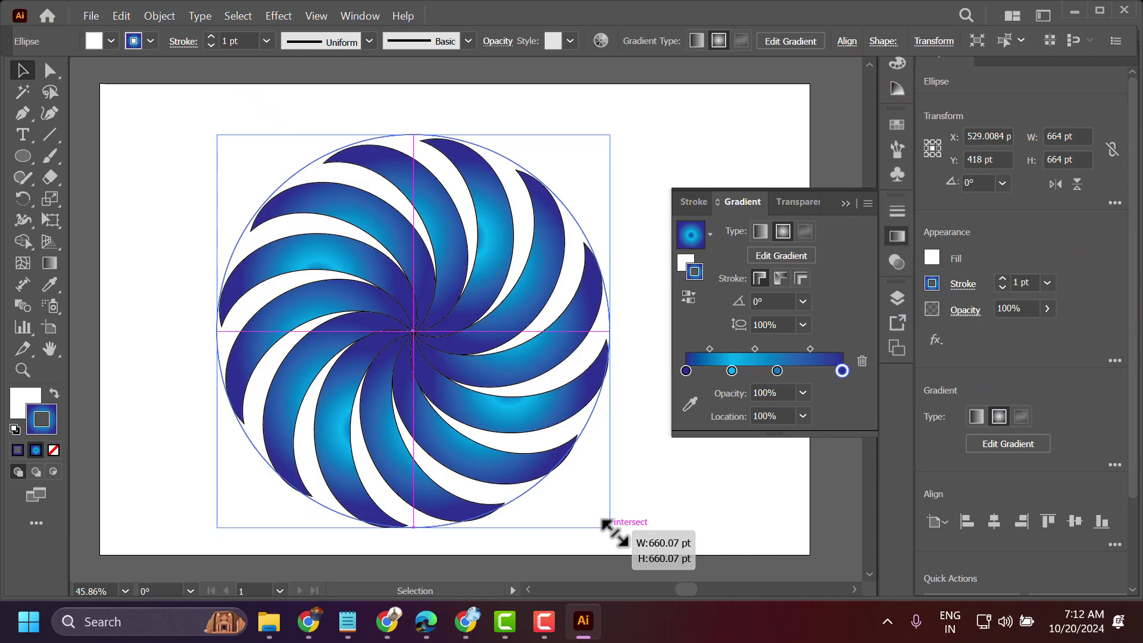
{"action": "left_click_drag", "start_coordinate": [609, 529], "coordinate": [612, 528]}
{"action": "left_click", "coordinate": [667, 513]}
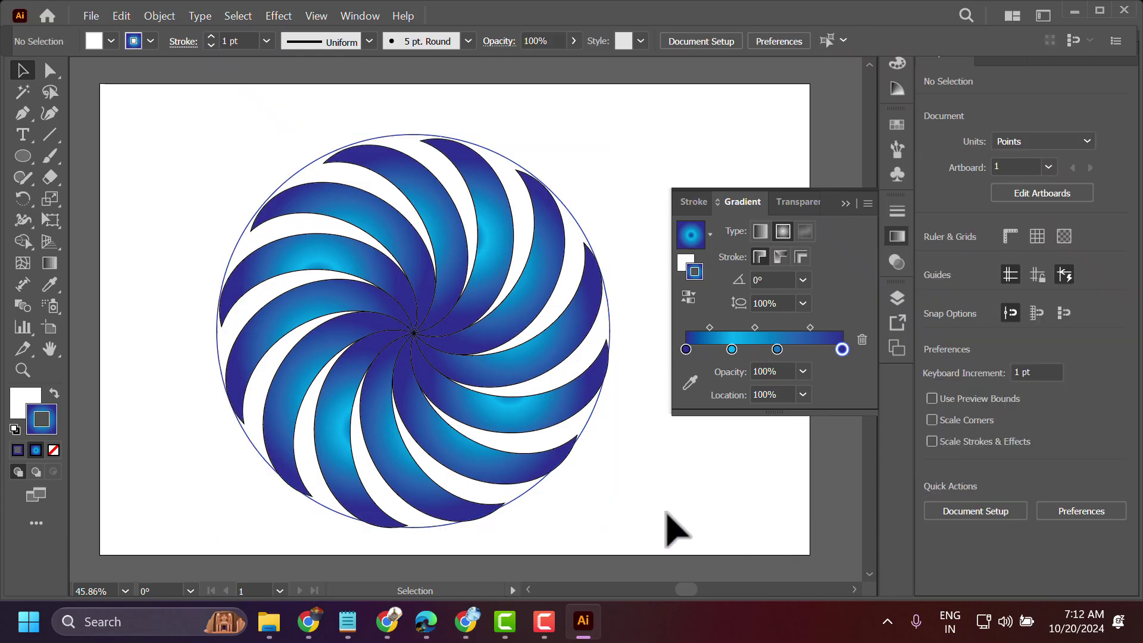
{"action": "left_click", "coordinate": [296, 175]}
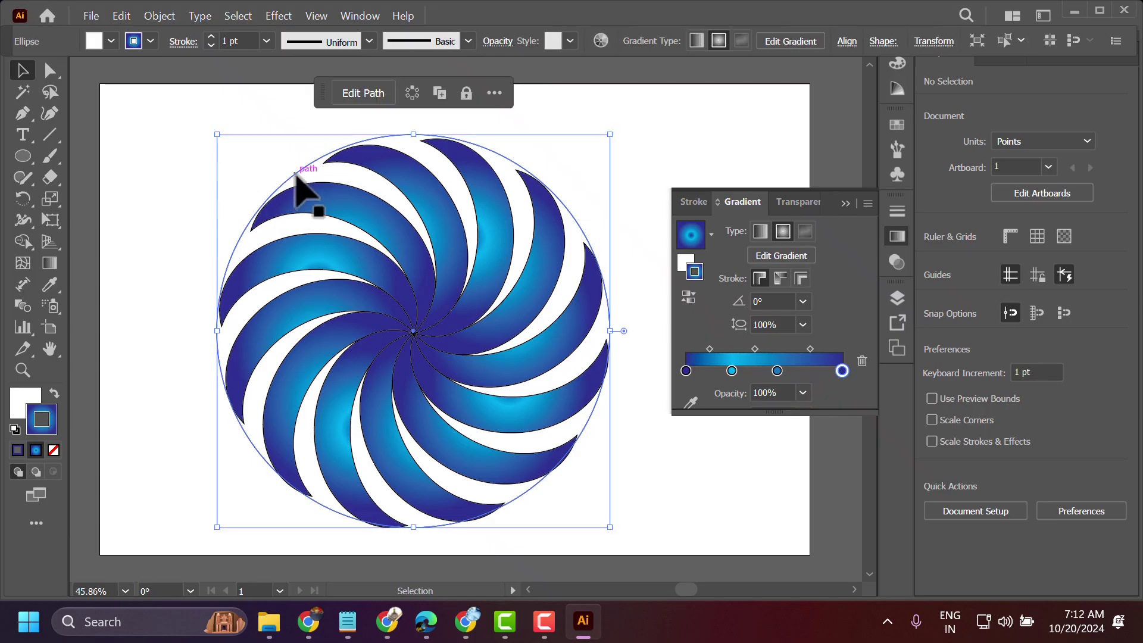
{"action": "left_click", "coordinate": [22, 369]}
{"action": "left_click_drag", "start_coordinate": [187, 357], "coordinate": [455, 226]}
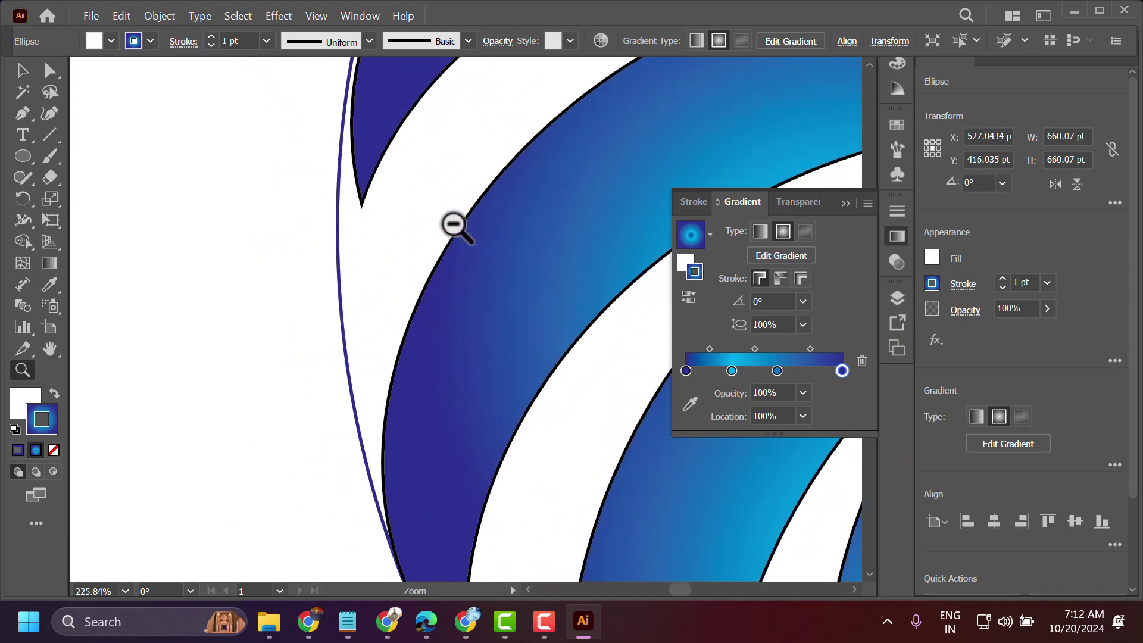
{"action": "left_click", "coordinate": [455, 226], "text": "alt"}
{"action": "left_click", "coordinate": [395, 276], "text": "alt"}
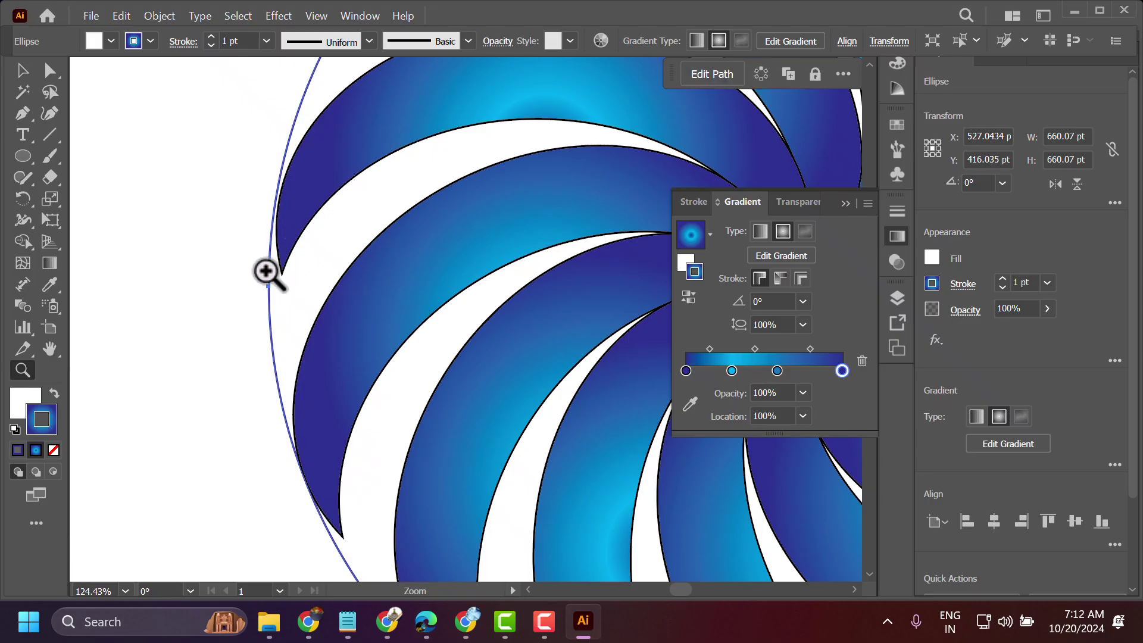
Step: Pull the circle's left side in to meet the crescent tips, then zoom out to the whole spiral
{"action": "left_click", "coordinate": [22, 70]}
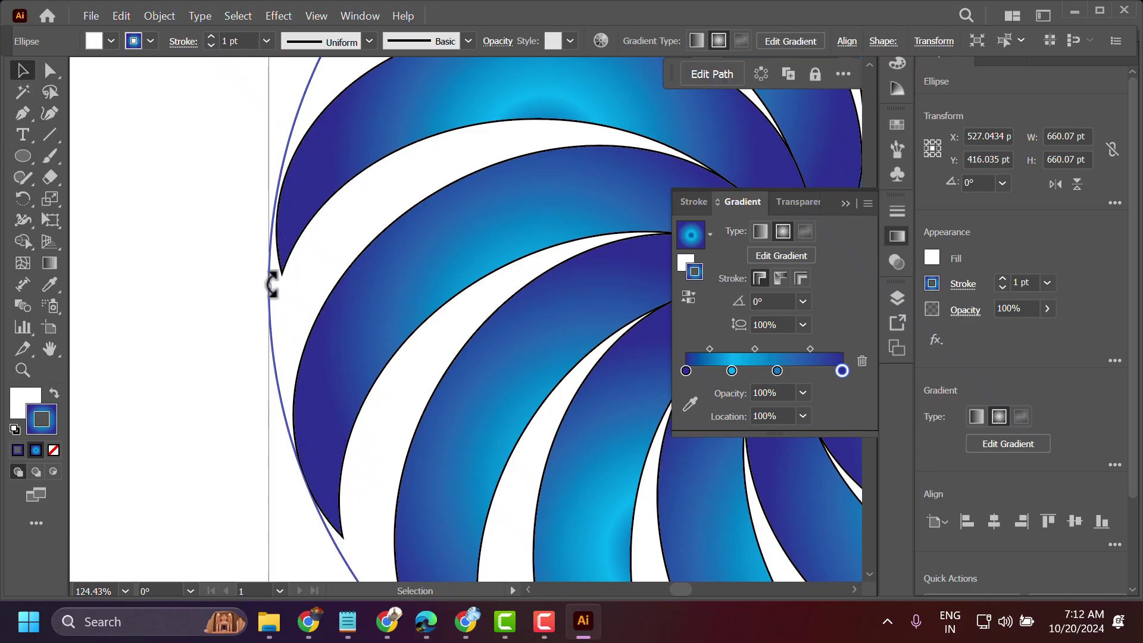
{"action": "left_click_drag", "start_coordinate": [271, 286], "coordinate": [275, 287]}
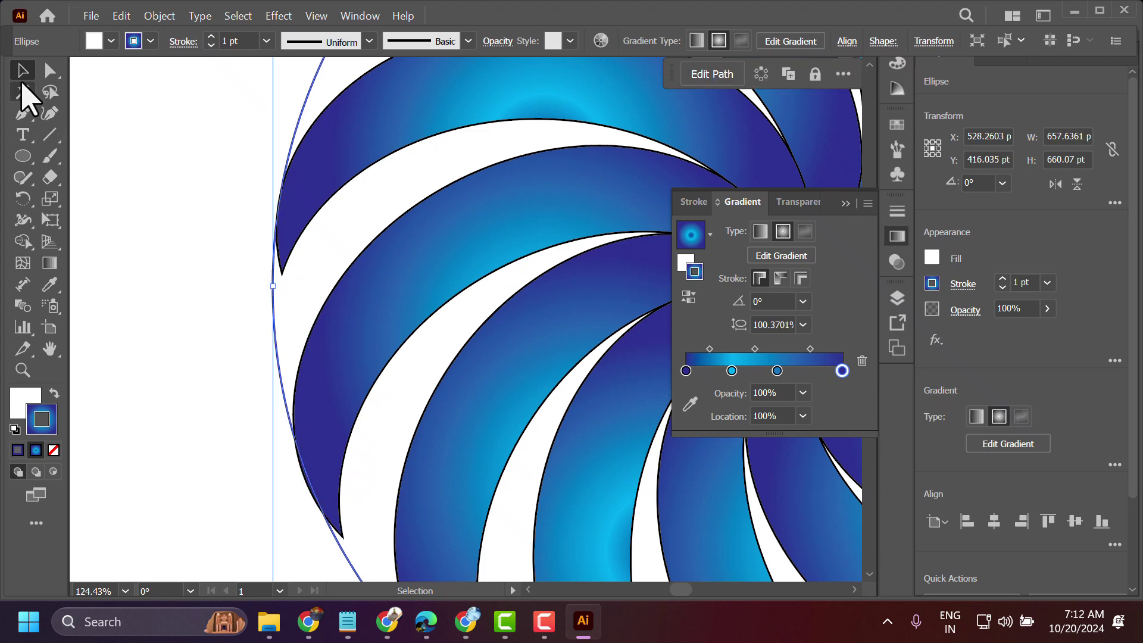
{"action": "left_click", "coordinate": [115, 172]}
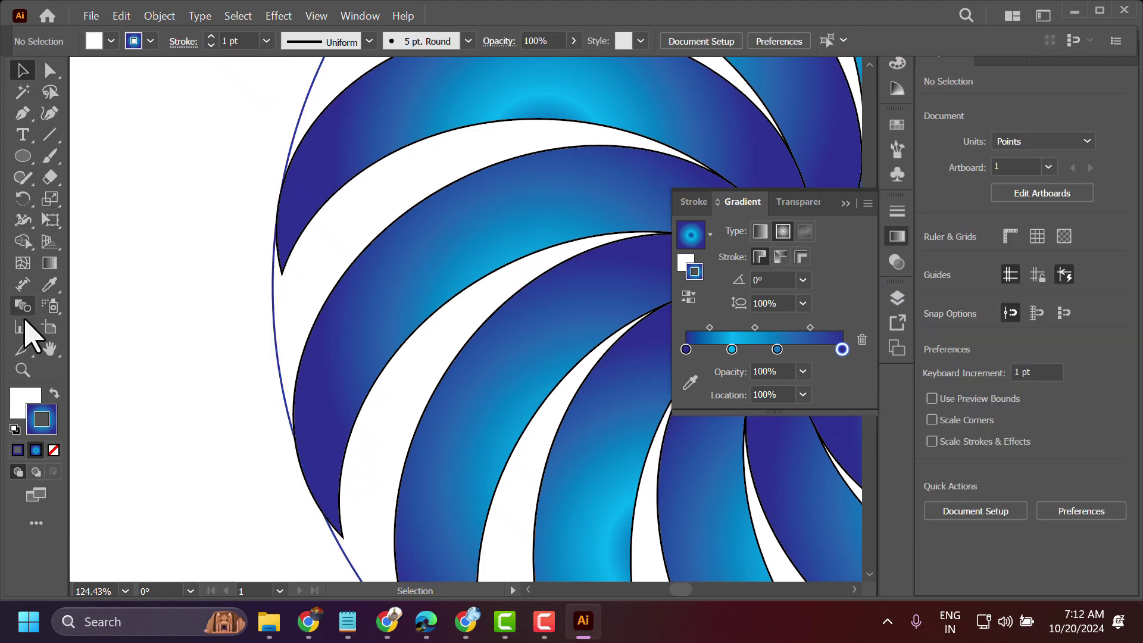
{"action": "left_click", "coordinate": [23, 370]}
{"action": "left_click", "coordinate": [252, 306], "text": "alt"}
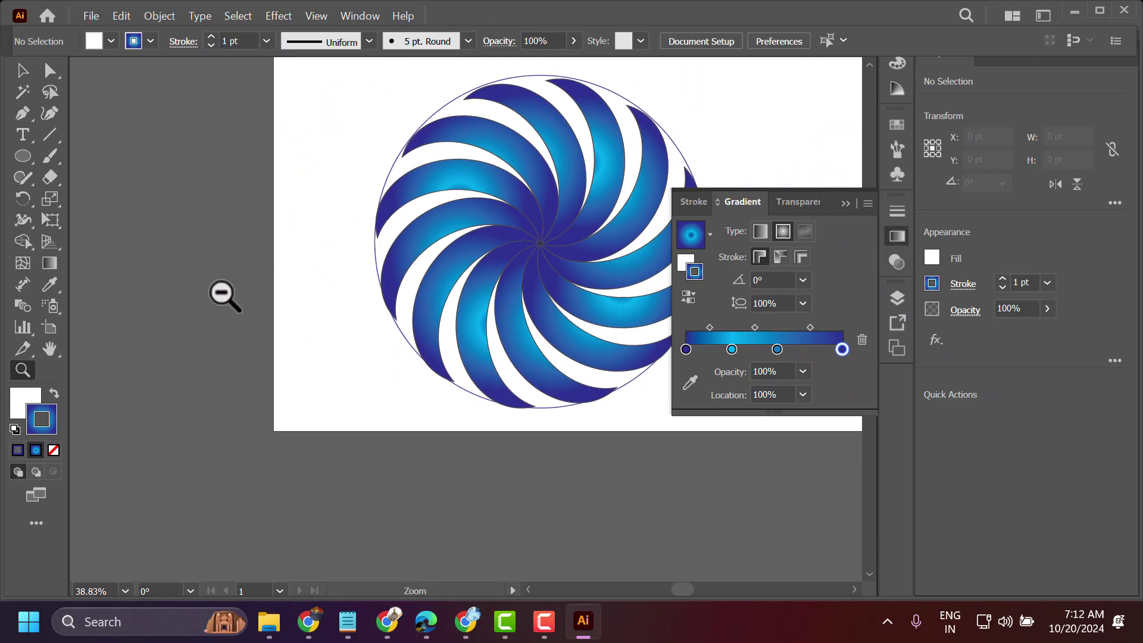
{"action": "left_click", "coordinate": [277, 285], "text": "alt"}
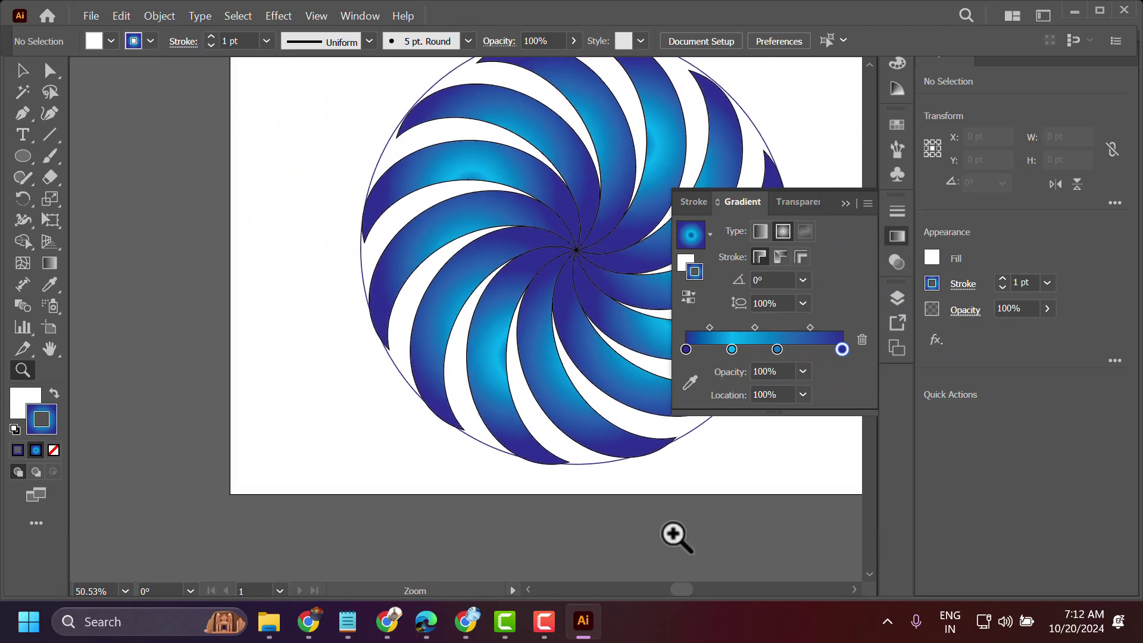
Step: Close the Gradient panel and adjust the view
{"action": "left_click", "coordinate": [845, 204]}
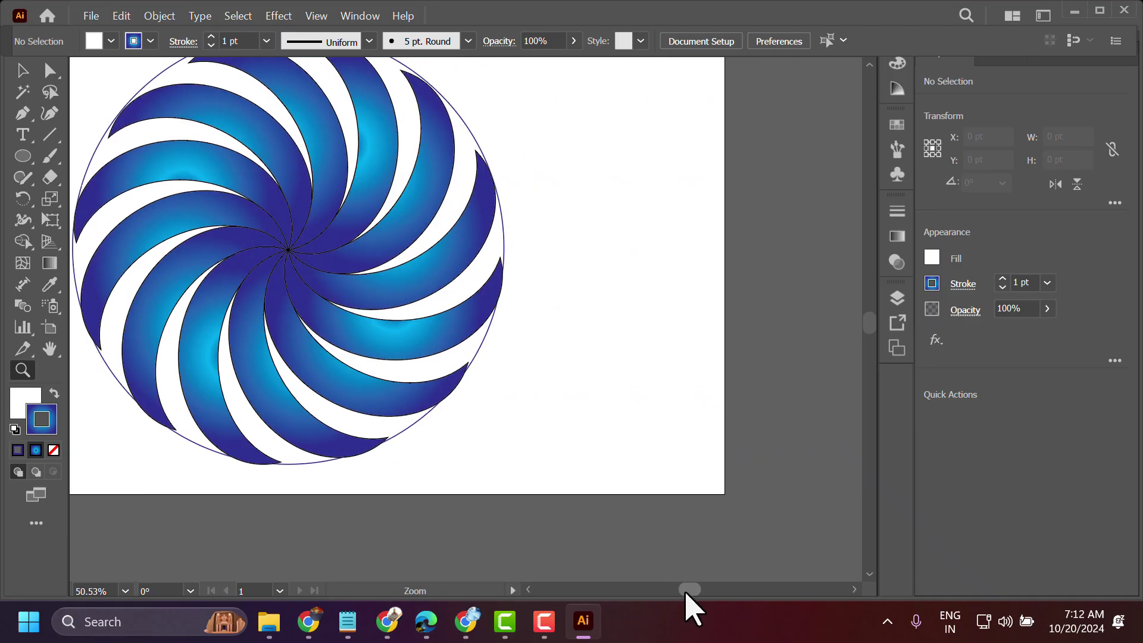
{"action": "left_click_drag", "start_coordinate": [679, 591], "coordinate": [680, 590]}
{"action": "scroll", "coordinate": [694, 378], "scroll_direction": "up", "scroll_amount": 1}
{"action": "scroll", "coordinate": [696, 381], "scroll_direction": "up", "scroll_amount": 1}
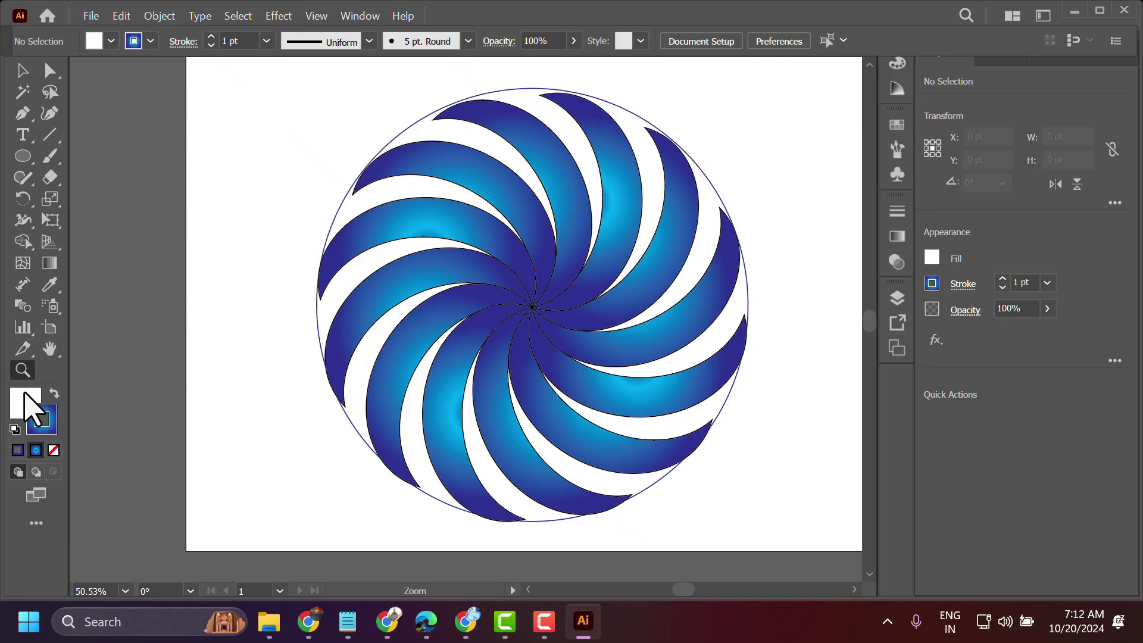
Step: Select the swirl group and try red, cyan, magenta, dark blue, crimson and orange fills
{"action": "left_click", "coordinate": [23, 70]}
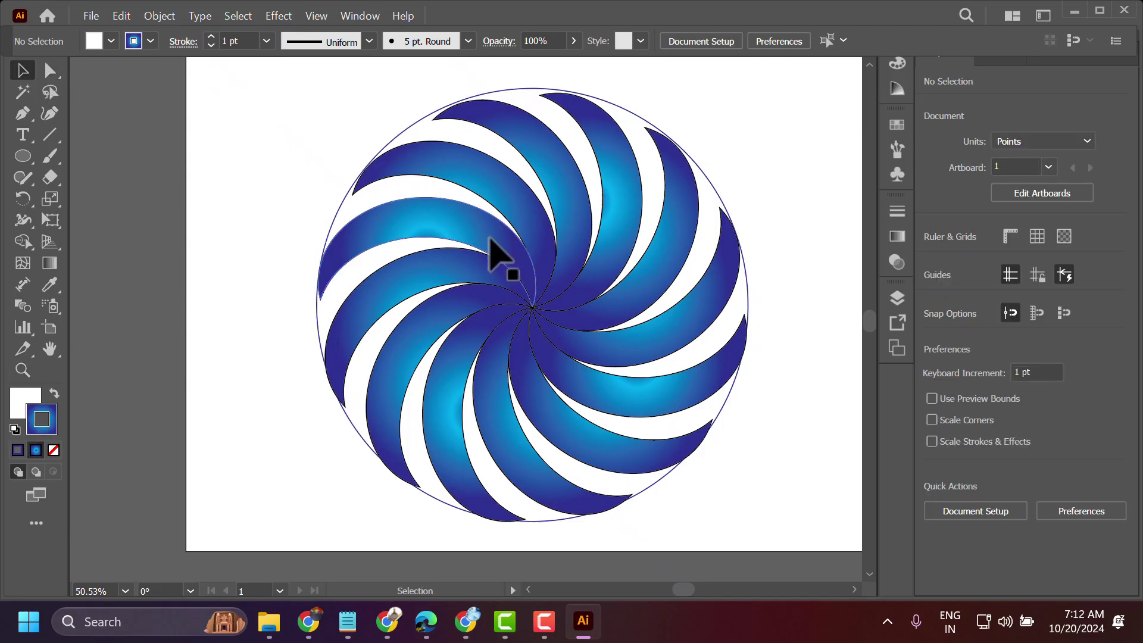
{"action": "left_click", "coordinate": [482, 237]}
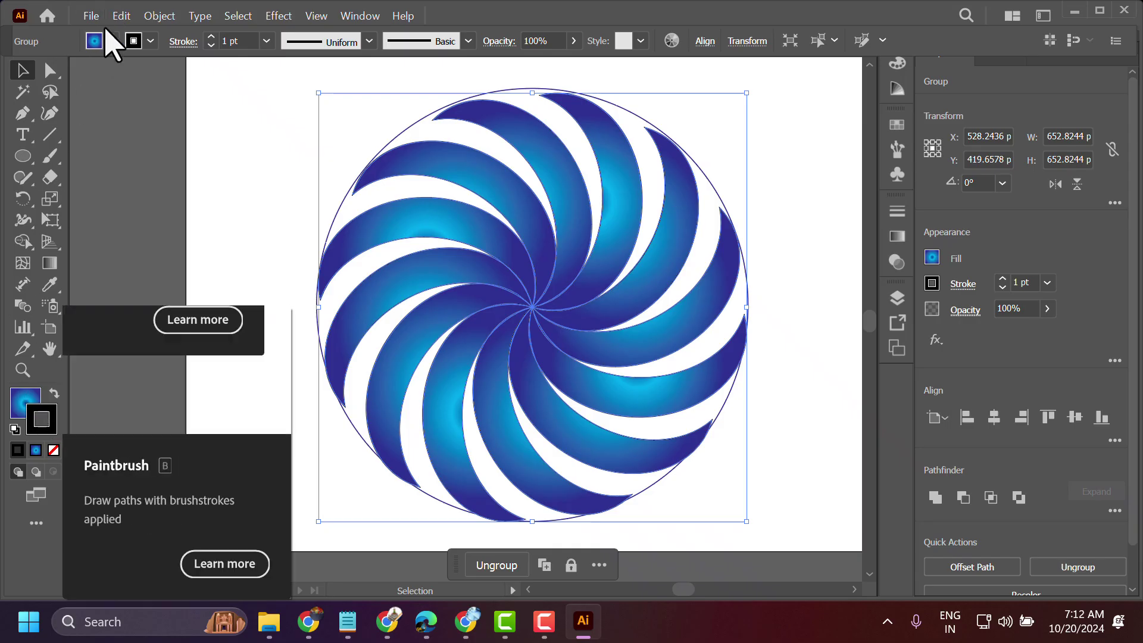
{"action": "left_click", "coordinate": [109, 41]}
{"action": "left_click", "coordinate": [62, 71]}
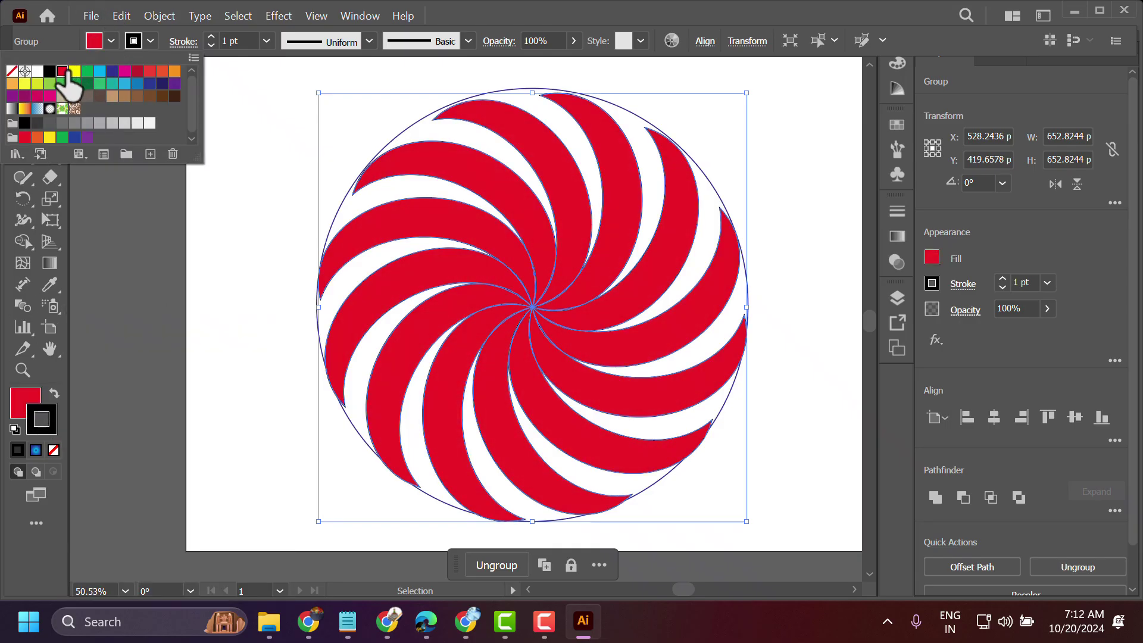
{"action": "left_click", "coordinate": [74, 71]}
{"action": "left_click", "coordinate": [100, 71]}
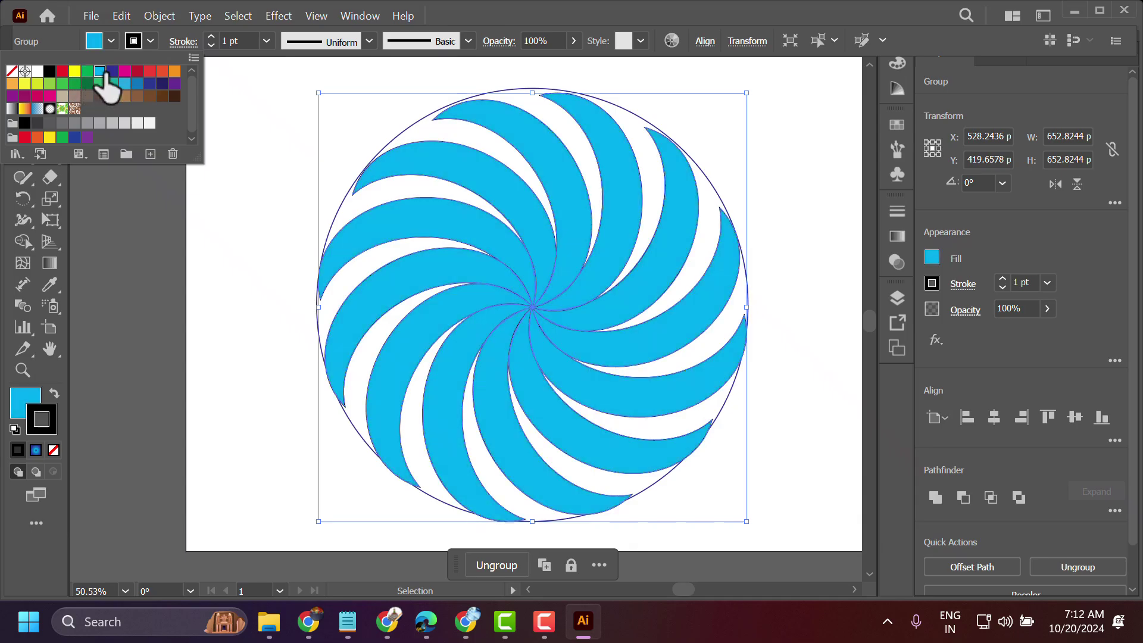
{"action": "left_click", "coordinate": [125, 72]}
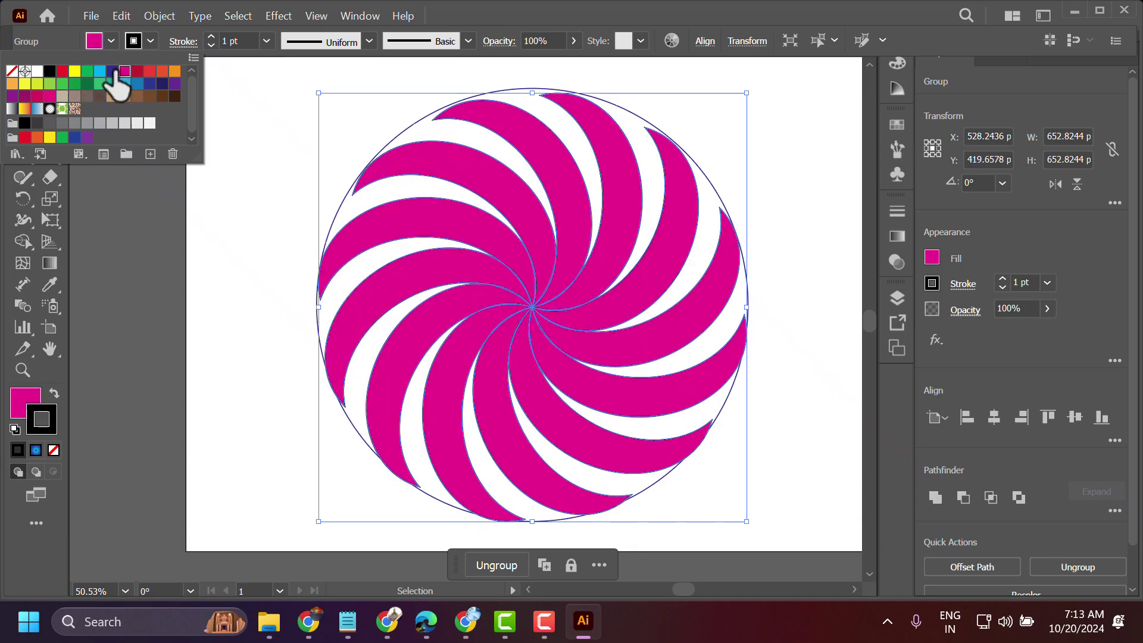
{"action": "left_click", "coordinate": [112, 71]}
{"action": "left_click", "coordinate": [137, 72]}
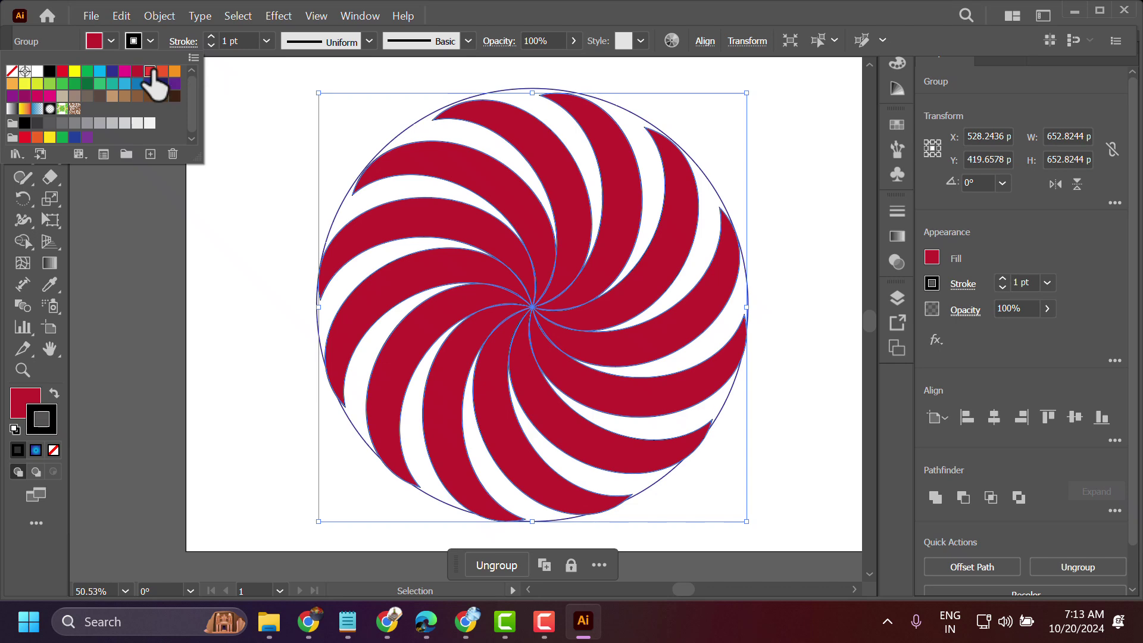
{"action": "left_click", "coordinate": [149, 71]}
Step: Try tan, swirl and leaf patterns, a white-to-black gradient, purple, beige and brown on the swirl
{"action": "left_click", "coordinate": [125, 96]}
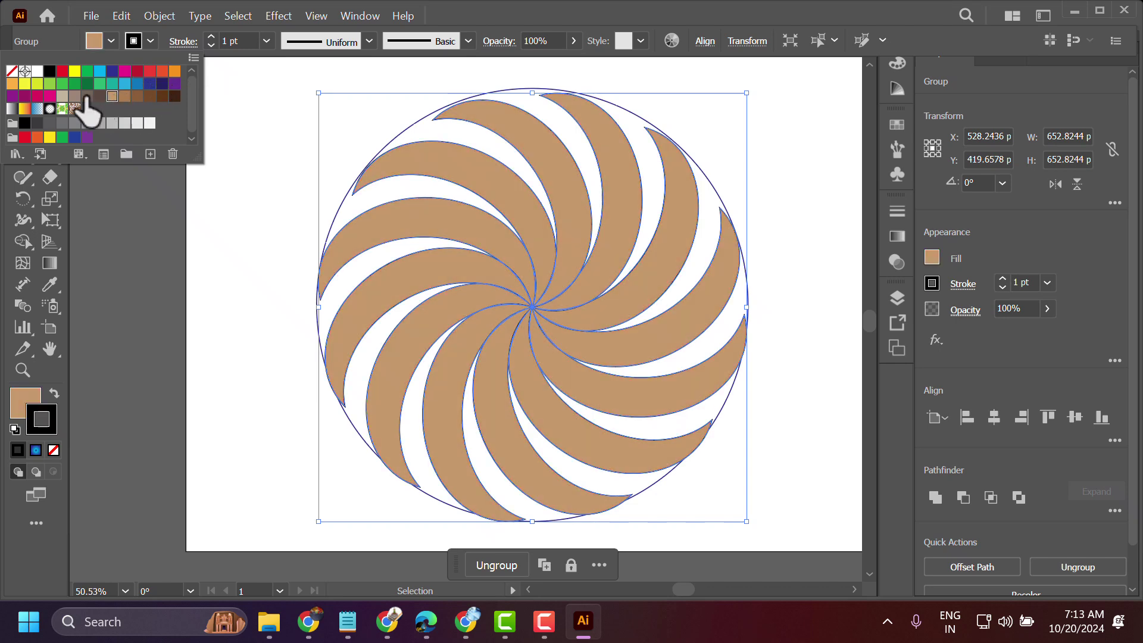
{"action": "left_click", "coordinate": [74, 108]}
{"action": "left_click", "coordinate": [62, 109]}
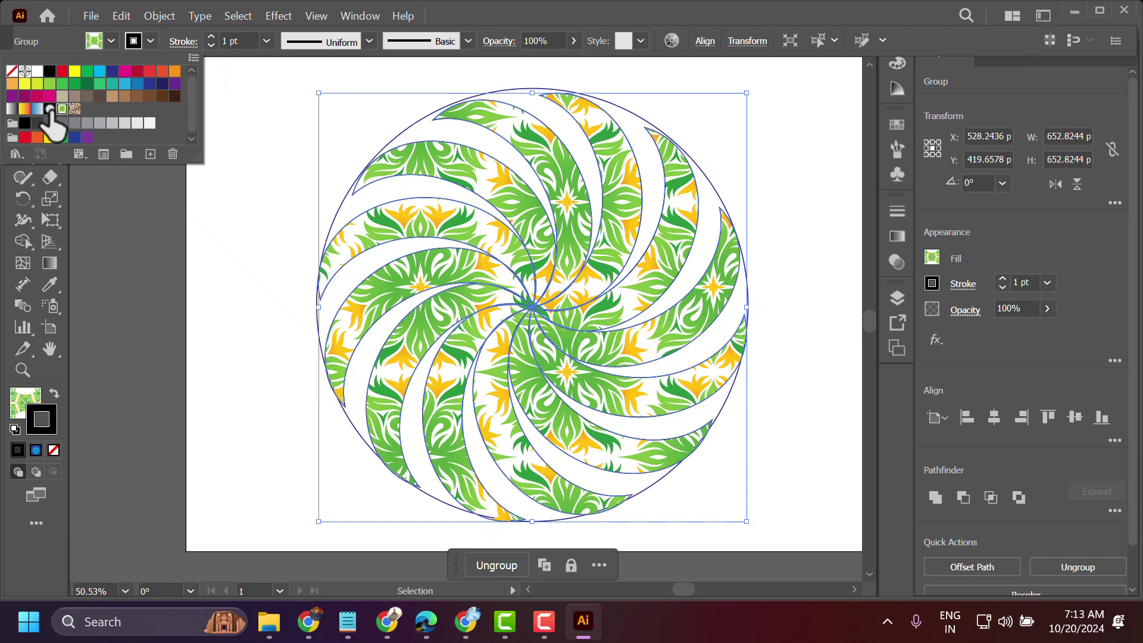
{"action": "left_click", "coordinate": [37, 109]}
{"action": "left_click", "coordinate": [12, 108]}
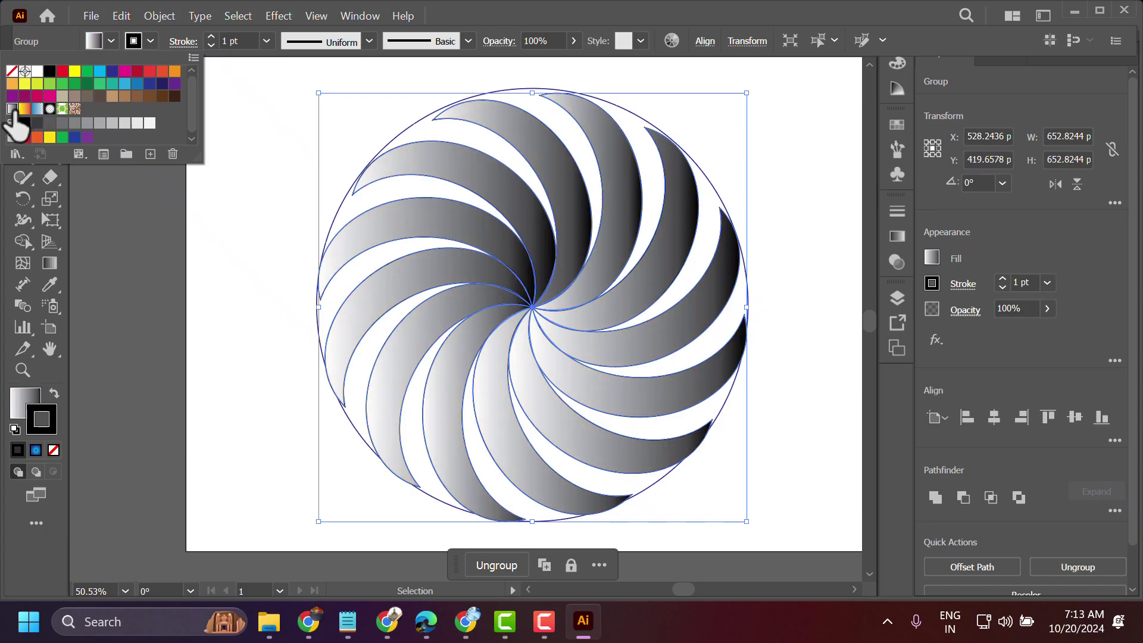
{"action": "left_click", "coordinate": [12, 95]}
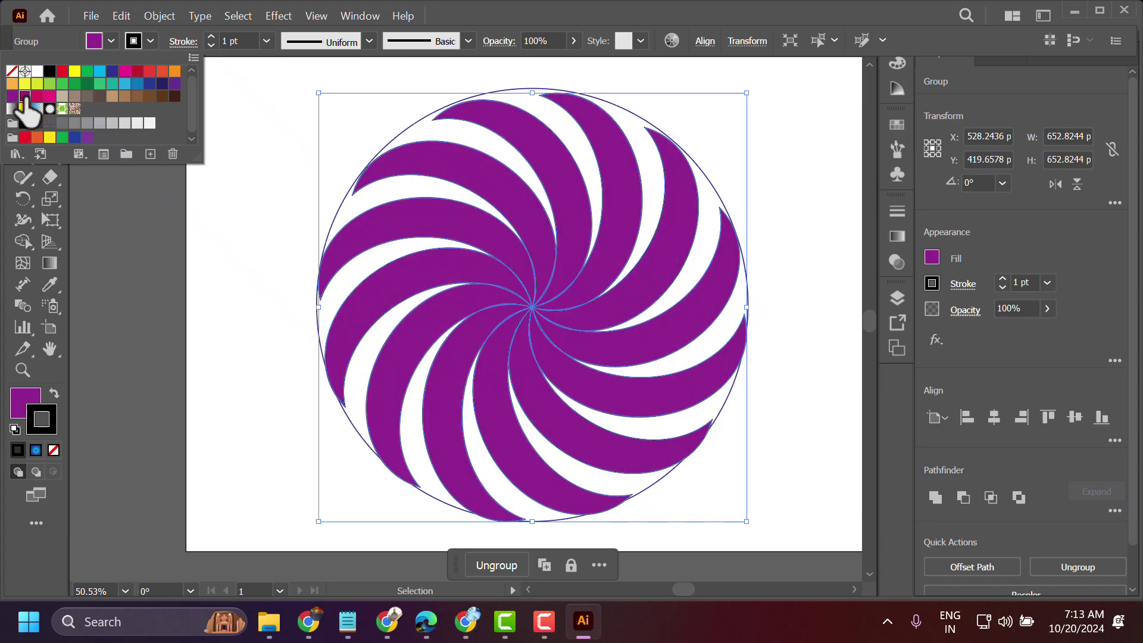
{"action": "left_click", "coordinate": [37, 96]}
{"action": "left_click", "coordinate": [62, 96]}
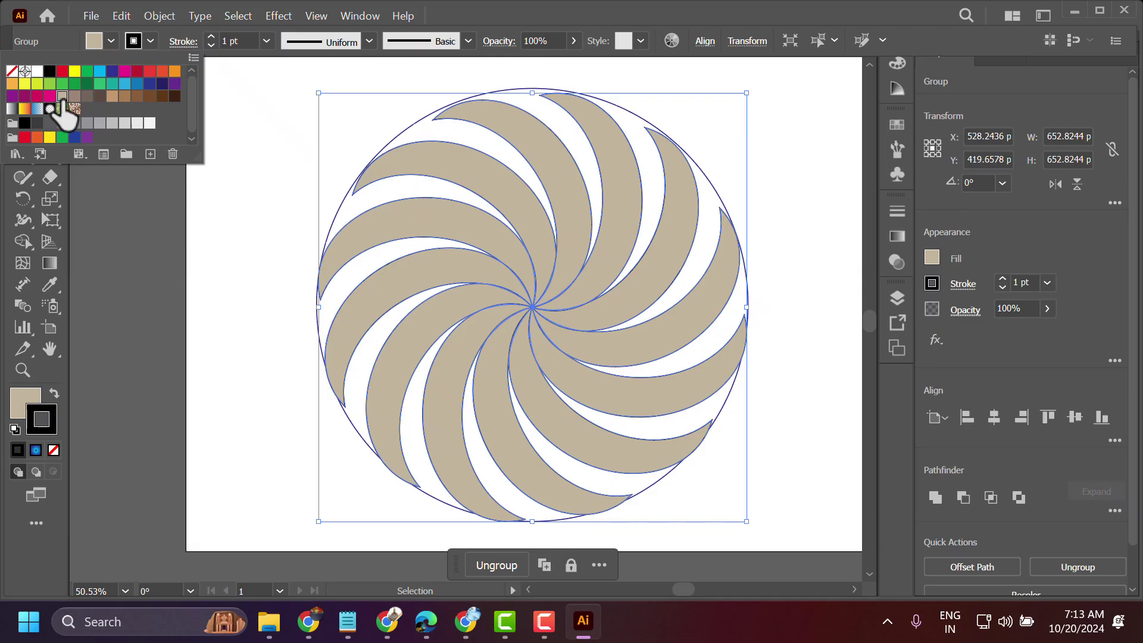
{"action": "left_click", "coordinate": [100, 96]}
Step: Change the listed swatch kinds, try near-white, brown and blue fills, and settle on indigo
{"action": "left_click", "coordinate": [79, 154]}
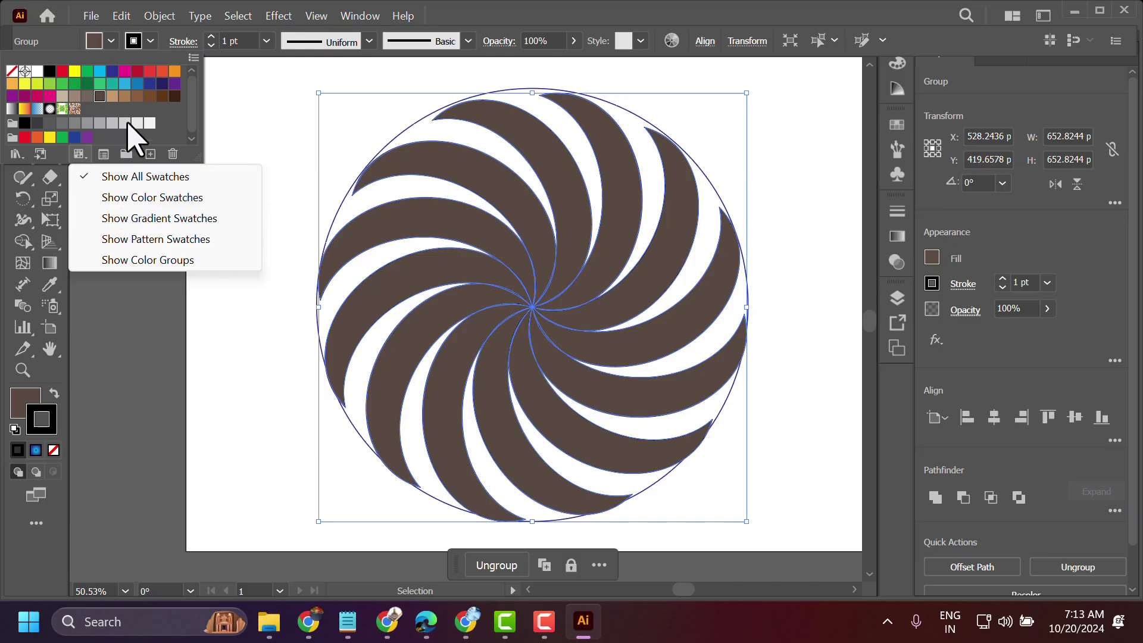
{"action": "left_click", "coordinate": [149, 123]}
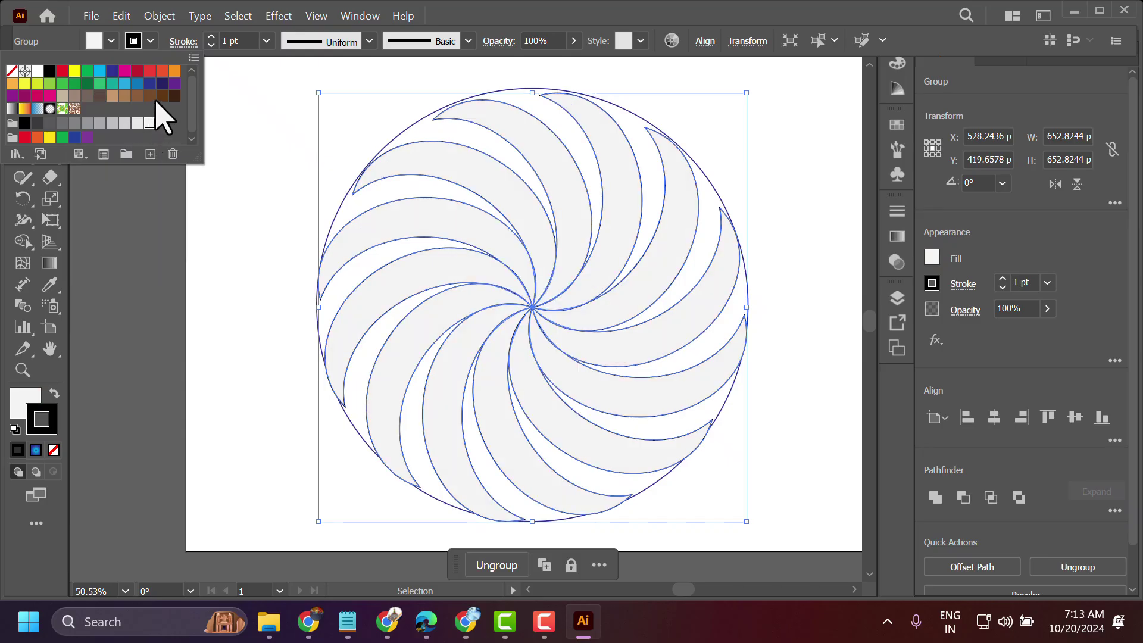
{"action": "left_click", "coordinate": [162, 96]}
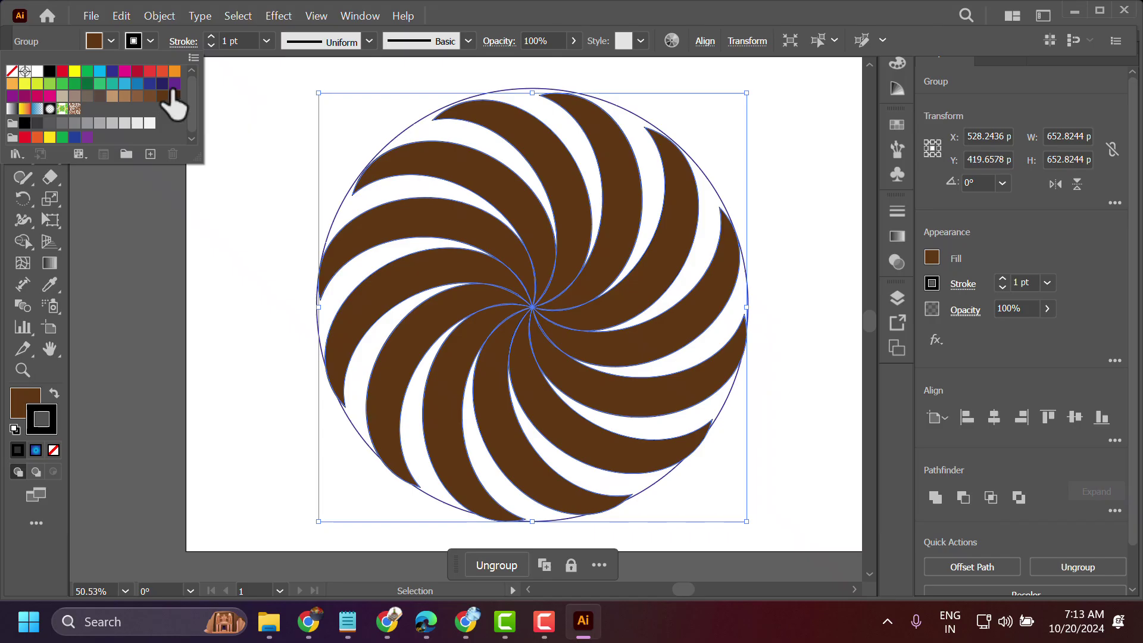
{"action": "left_click", "coordinate": [157, 87]}
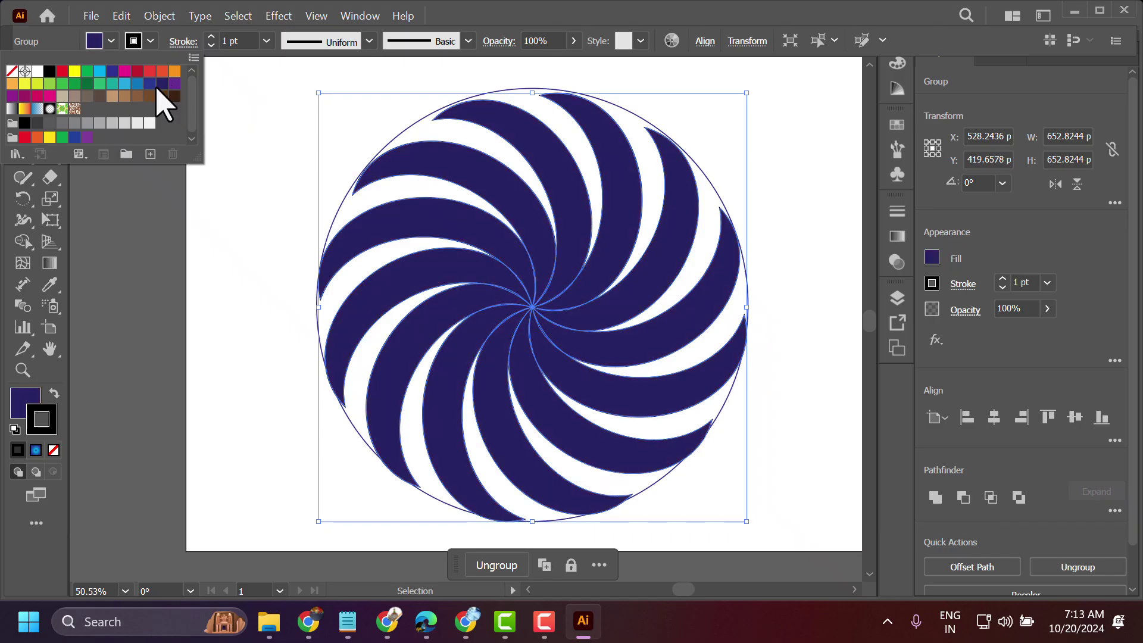
{"action": "left_click", "coordinate": [150, 84]}
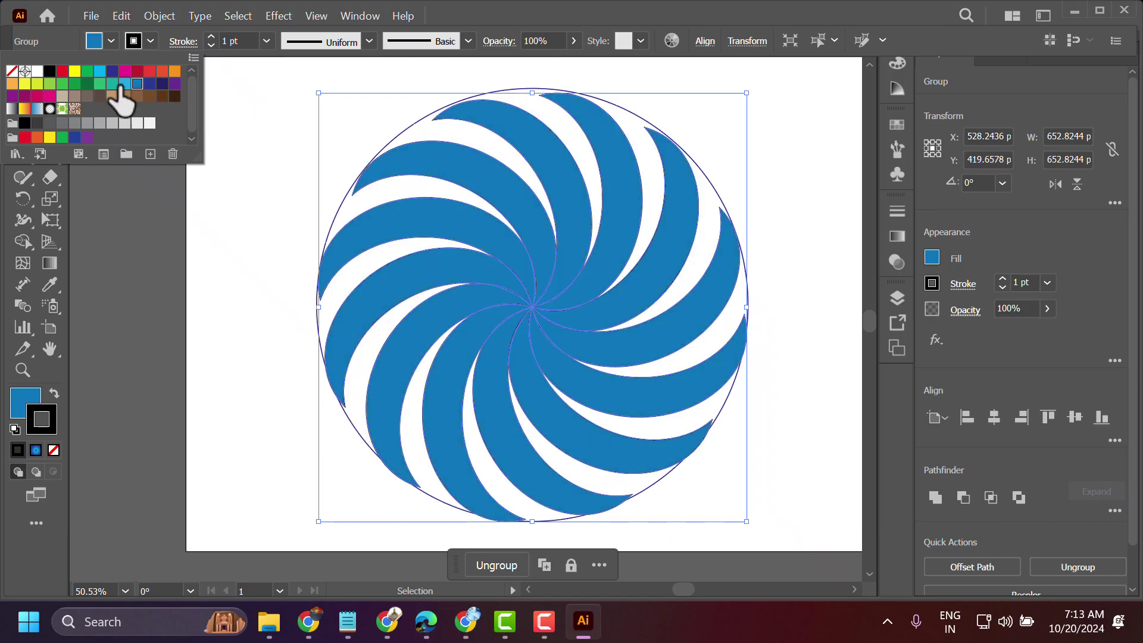
{"action": "left_click", "coordinate": [116, 72]}
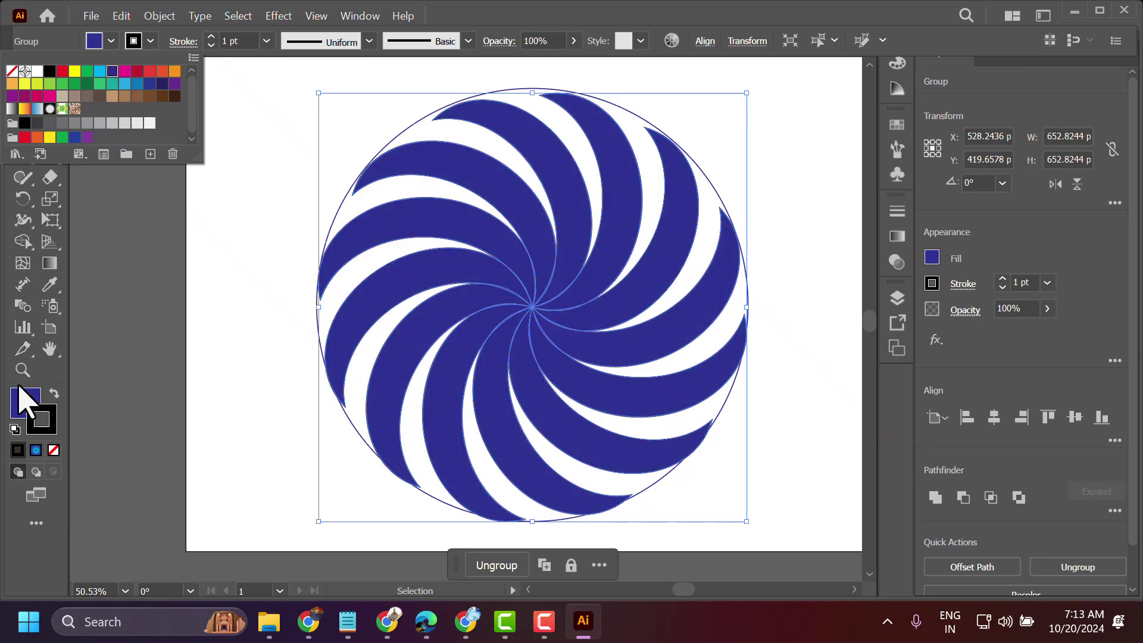
Step: Reapply the cyan-to-navy radial gradient to the swirl fill after a cyan trial, then deselect
{"action": "left_click", "coordinate": [34, 451]}
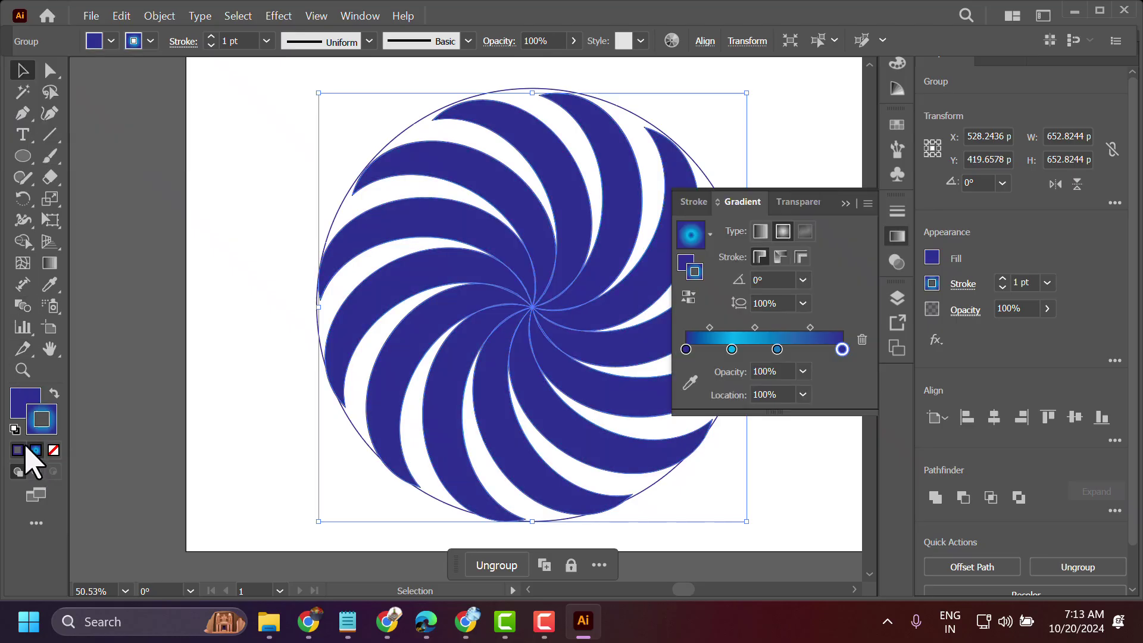
{"action": "left_click", "coordinate": [22, 400]}
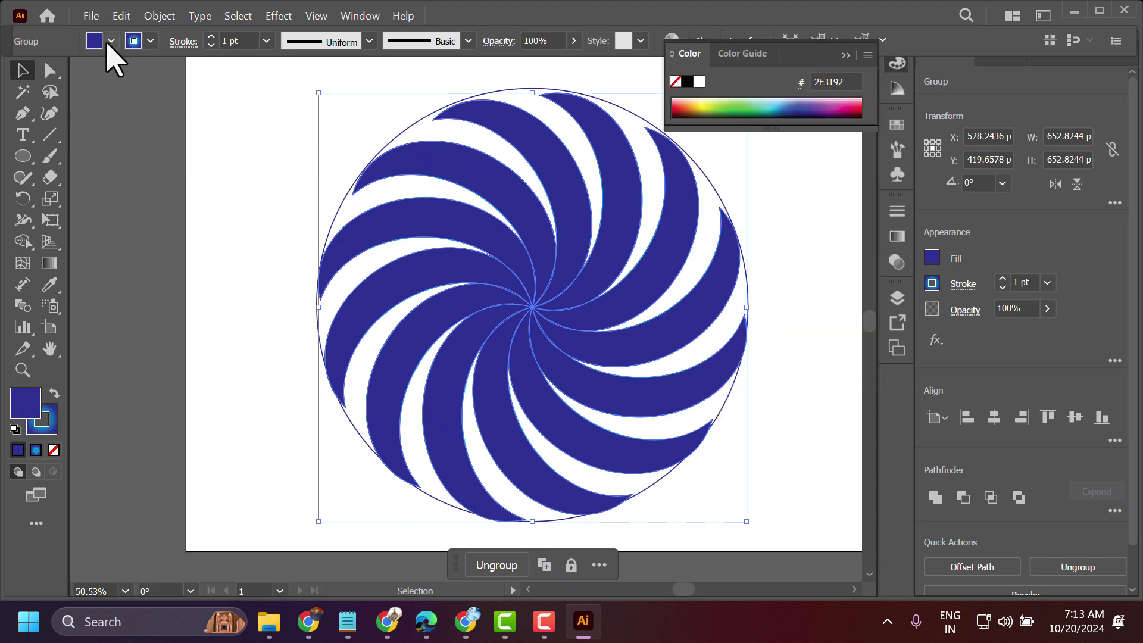
{"action": "left_click", "coordinate": [110, 41]}
{"action": "left_click", "coordinate": [100, 72]}
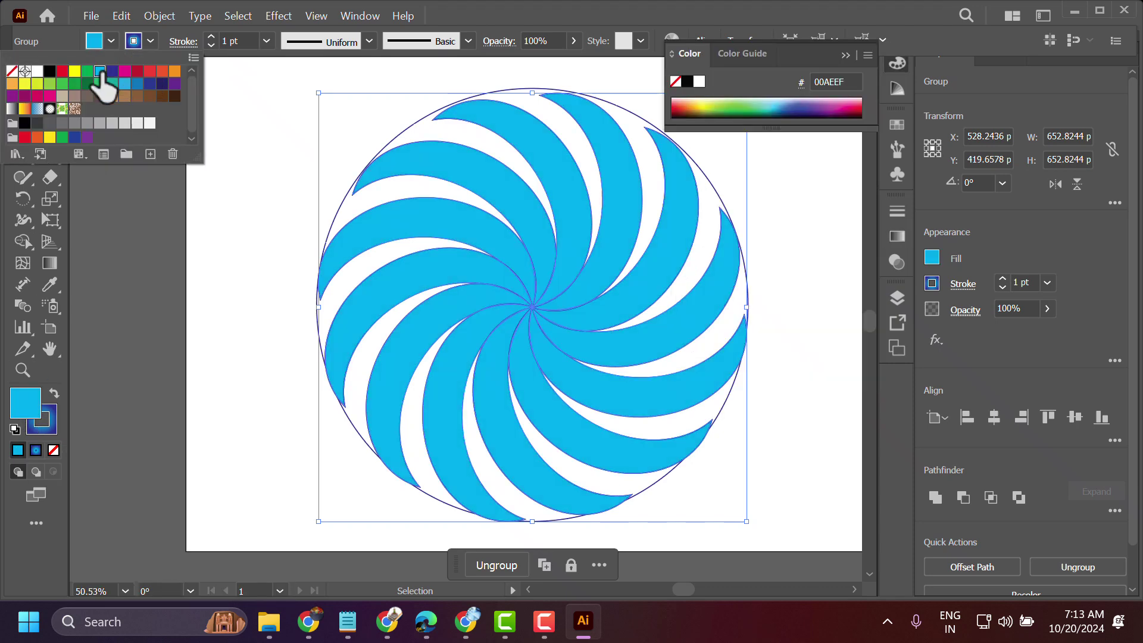
{"action": "left_click", "coordinate": [36, 461]}
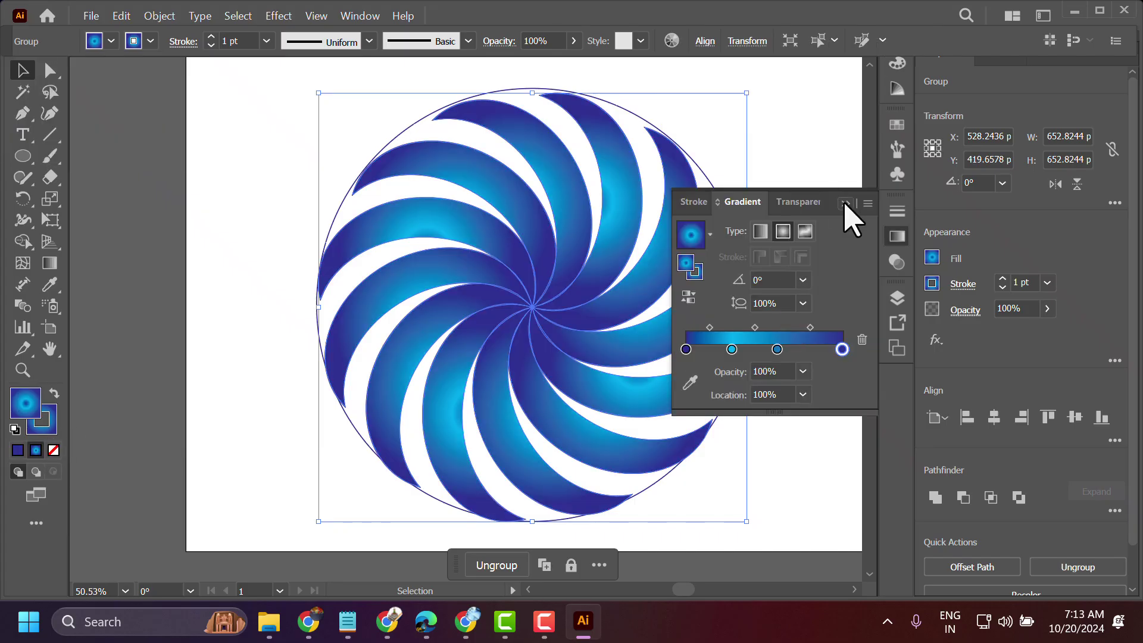
{"action": "left_click", "coordinate": [845, 205]}
{"action": "left_click", "coordinate": [832, 194]}
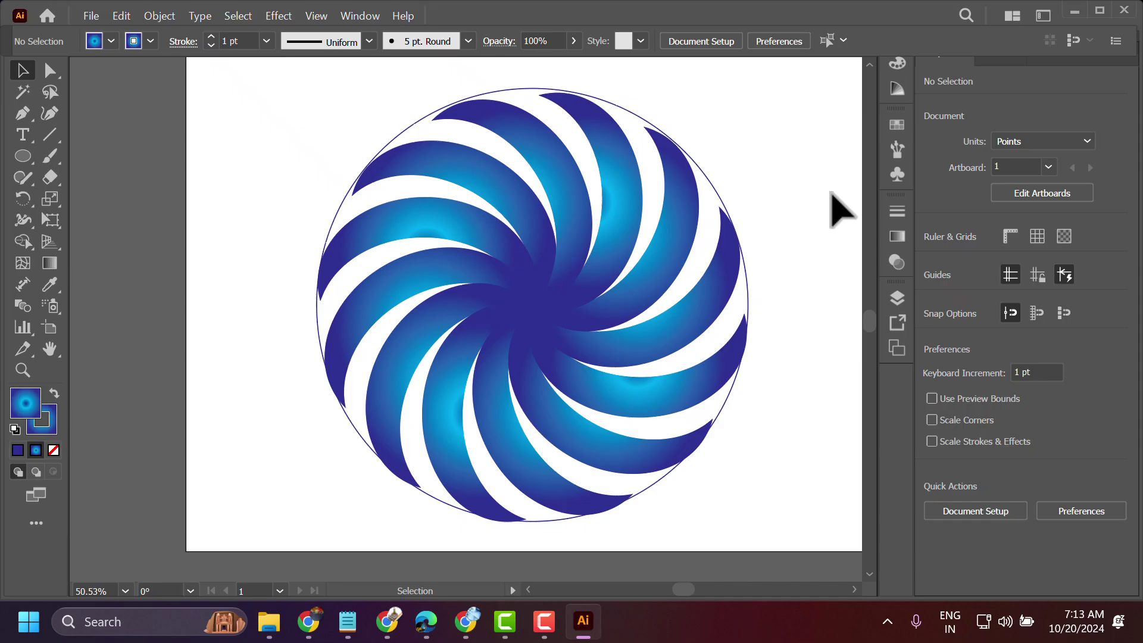
Step: Enter Isolation Mode on the swirl group and briefly select one crescent
{"action": "left_click", "coordinate": [542, 155]}
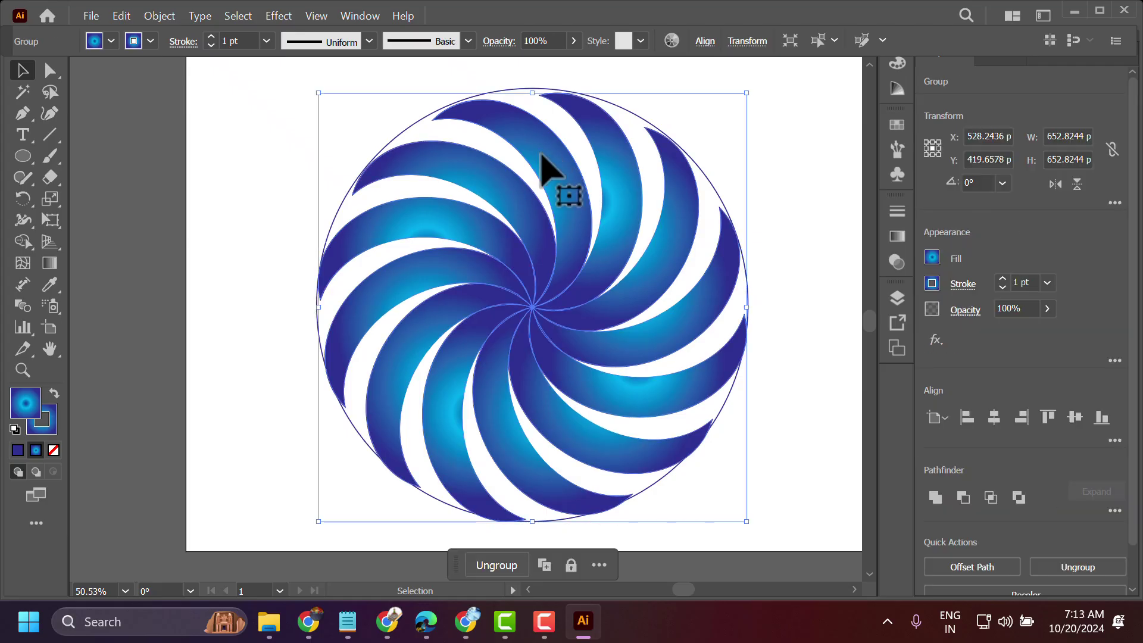
{"action": "double_click", "coordinate": [541, 155]}
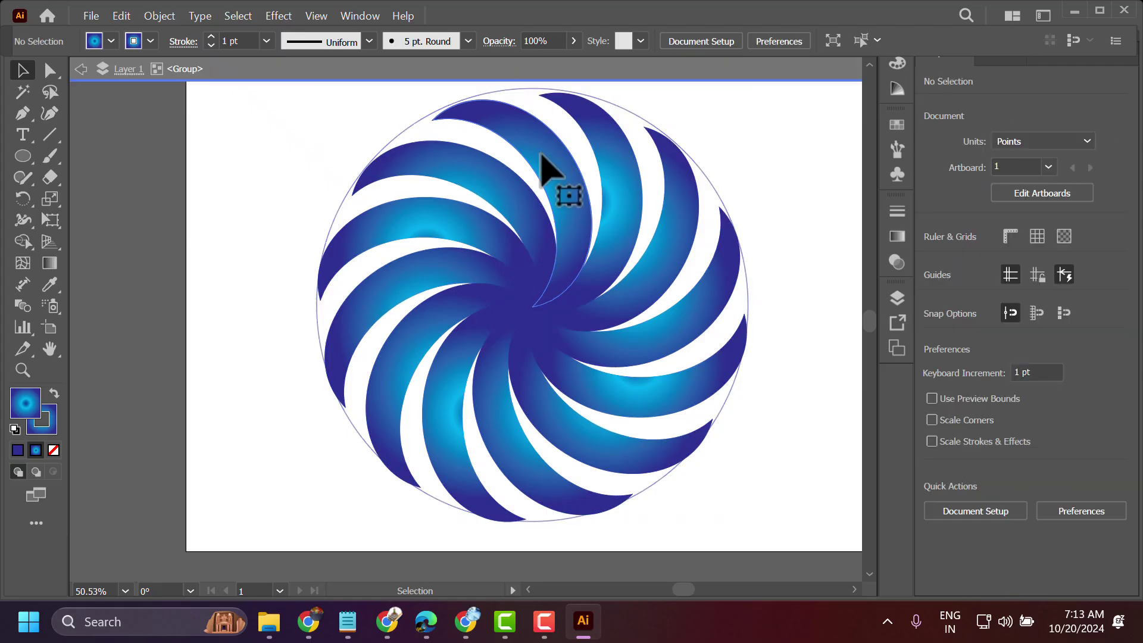
{"action": "left_click", "coordinate": [542, 156]}
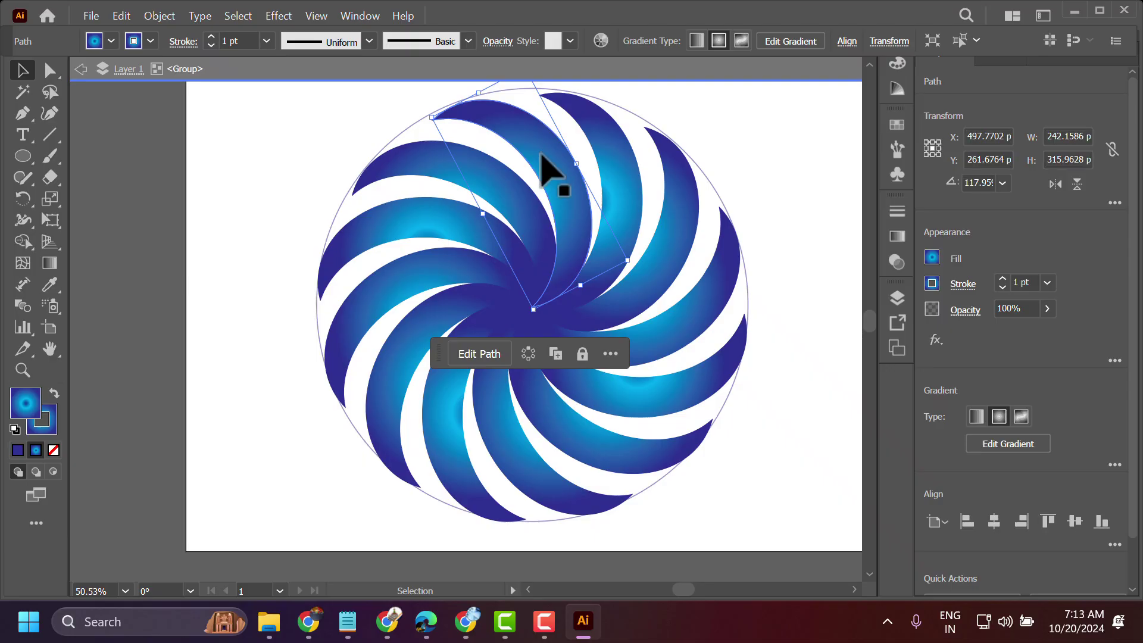
{"action": "left_click", "coordinate": [851, 206]}
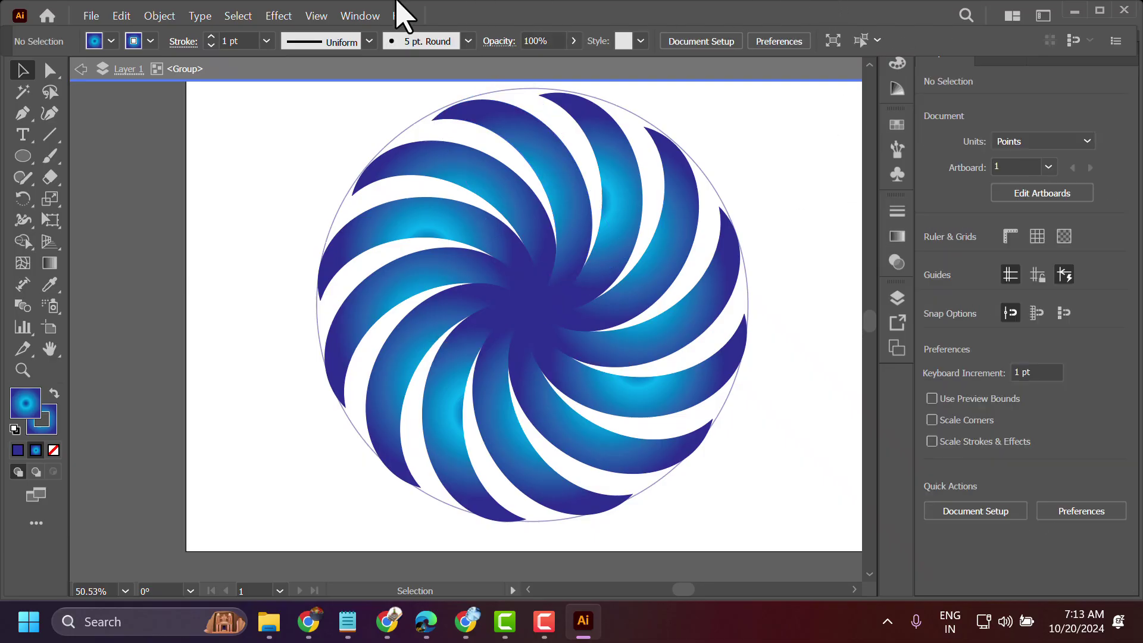